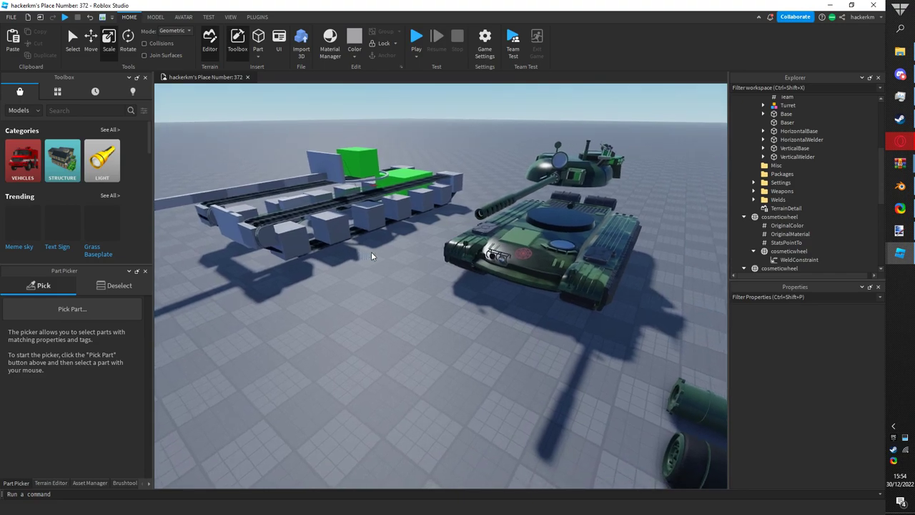
# - Select the WIPtank model and examine its Main and Settings folders in the object hierarchy
pyautogui.click(317, 212)
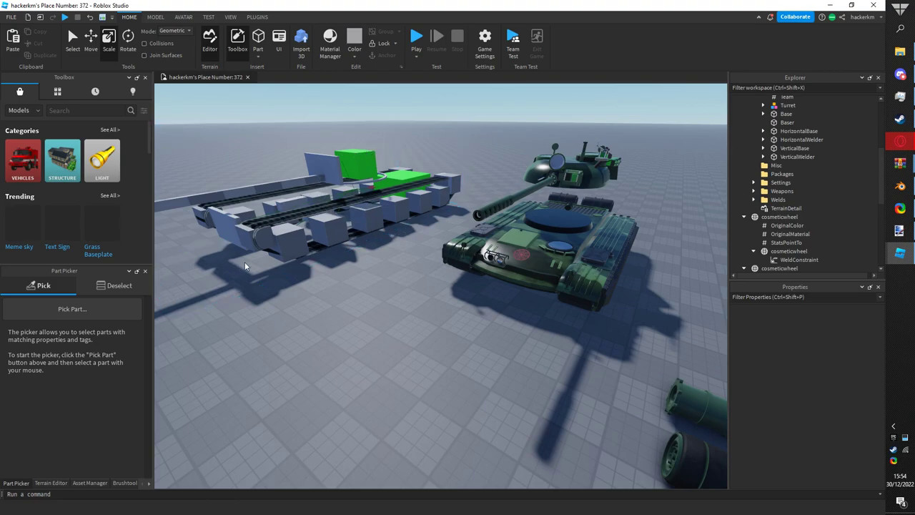
pyautogui.click(334, 191)
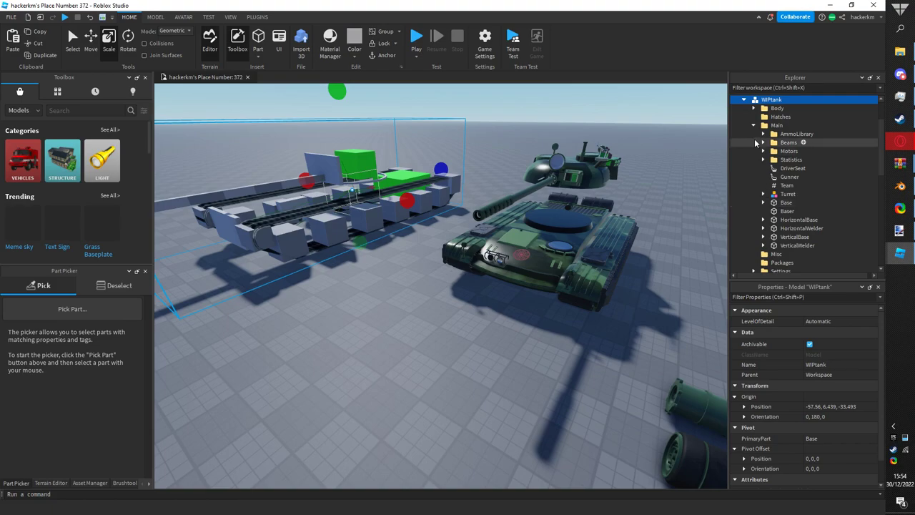
pyautogui.click(776, 186)
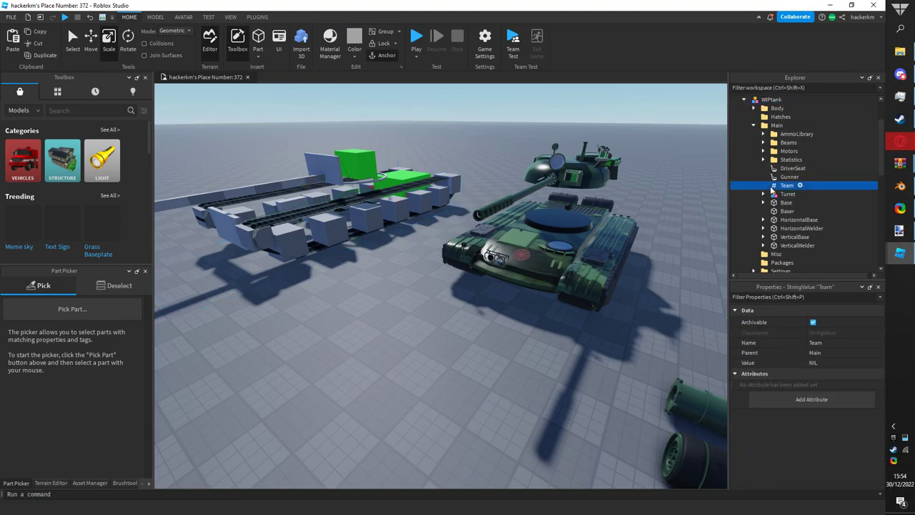
pyautogui.scroll(-3, 771, 192)
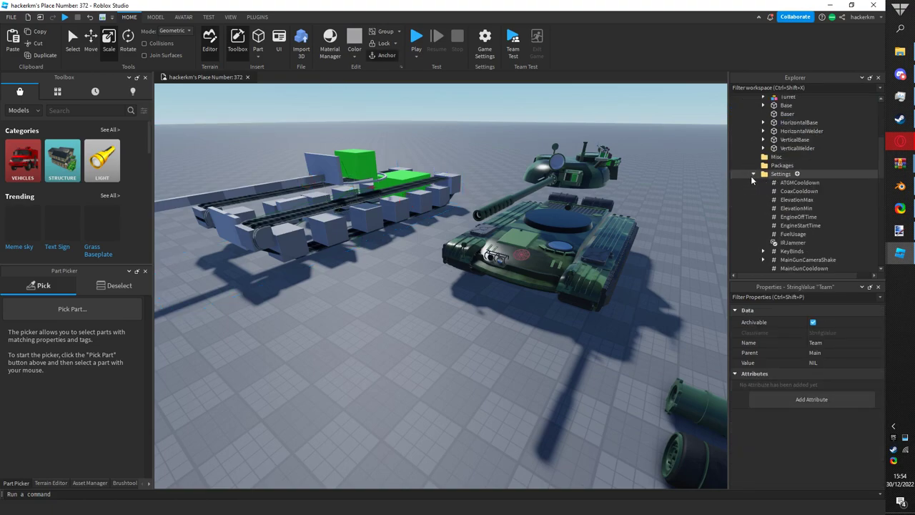
pyautogui.click(560, 348)
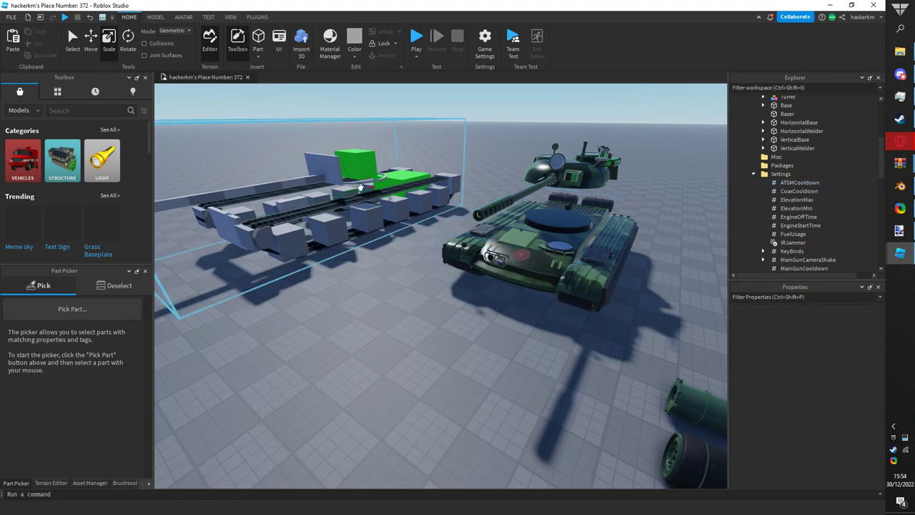
# - Try moving the cosmetic wheel meshes onto the WIPtank's track blocks, and undo the move
pyautogui.moveTo(450, 195); pyautogui.dragTo(449, 191, button='right')
pyautogui.press('a')
pyautogui.press('w')
pyautogui.scroll(-2, 331, 193)
pyautogui.moveTo(346, 220); pyautogui.dragTo(453, 319)
pyautogui.moveTo(453, 319); pyautogui.dragTo(436, 268, button='right')
pyautogui.press('w')
pyautogui.moveTo(435, 267); pyautogui.dragTo(408, 256)
pyautogui.press('w')
pyautogui.press('s')
pyautogui.press('s')
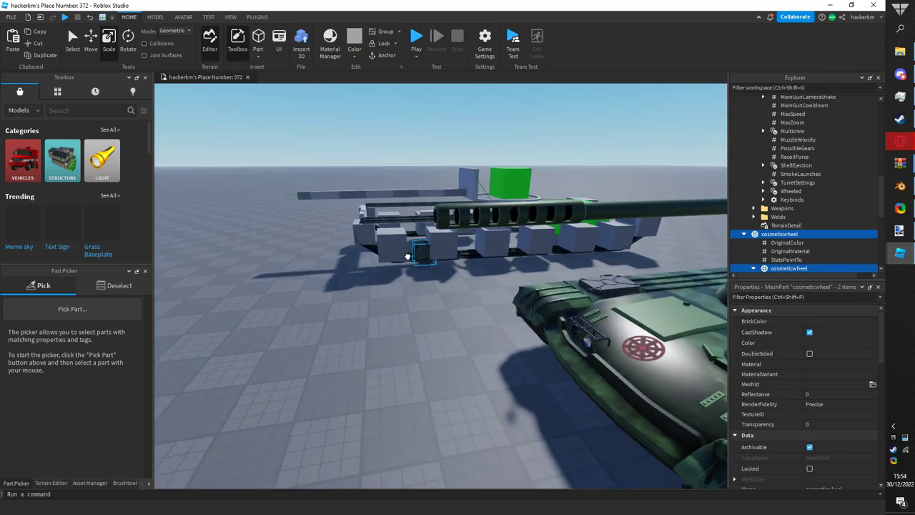
pyautogui.hotkey('ctrl', 'z')
pyautogui.press('f')
# - Select the black-tired cosmetic wheel on the ground and examine the objects nested under its cosmeticwheel mesh
pyautogui.scroll(-5, 407, 253)
pyautogui.click(545, 287)
pyautogui.press('d')
pyautogui.moveTo(505, 240); pyautogui.dragTo(403, 260, button='right')
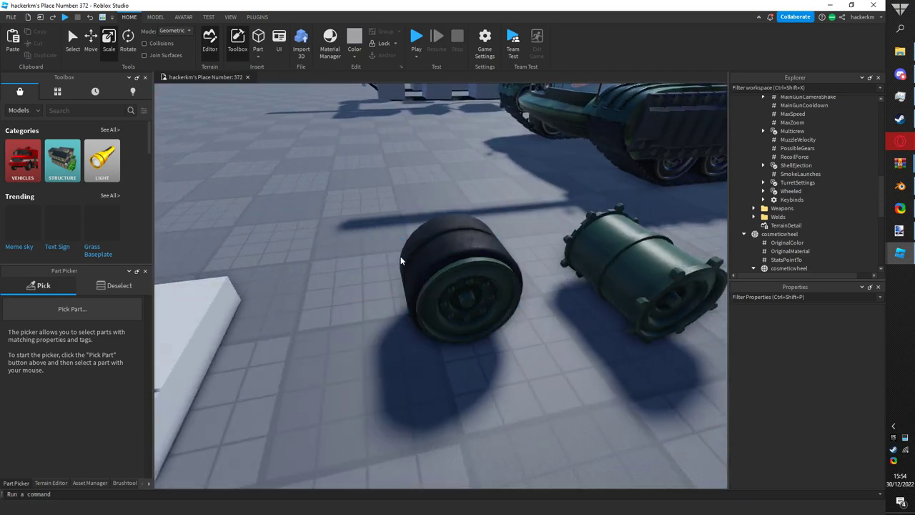
pyautogui.click(467, 265)
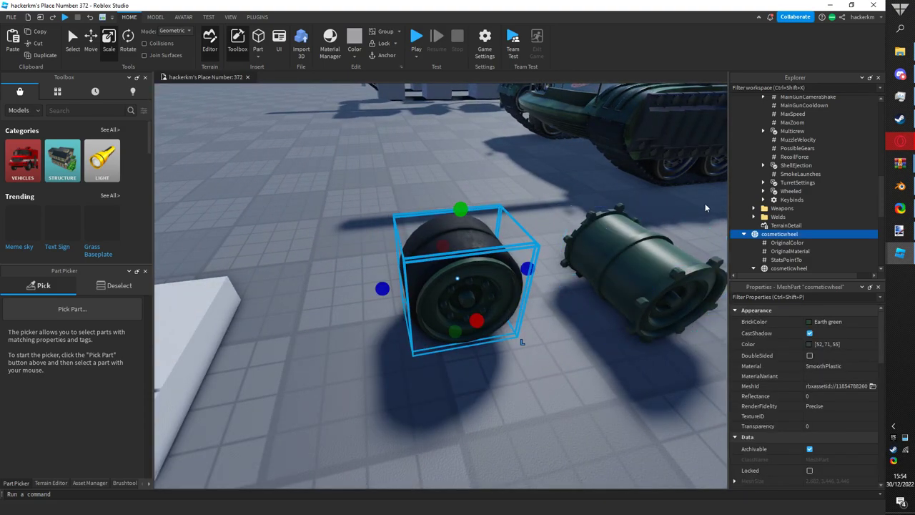
pyautogui.scroll(-3, 699, 205)
pyautogui.scroll(-3, 739, 213)
pyautogui.press('f')
pyautogui.click(755, 196)
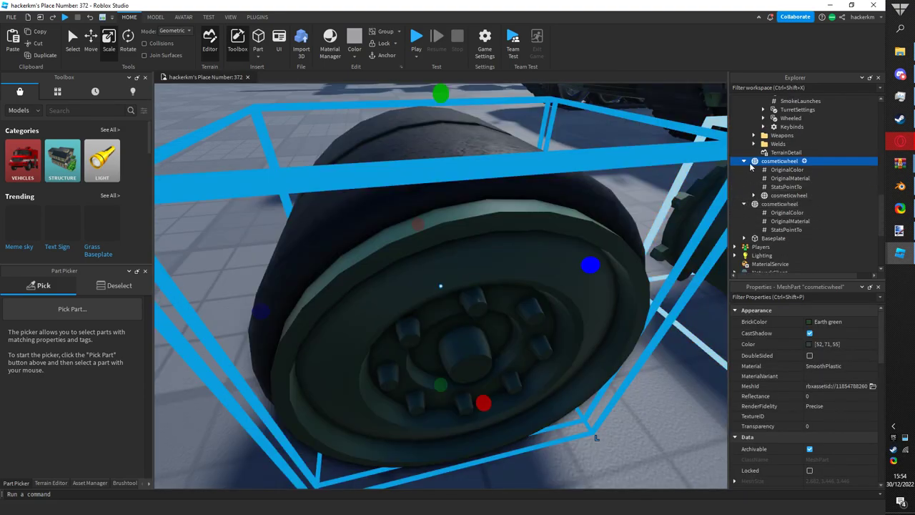
pyautogui.click(766, 173)
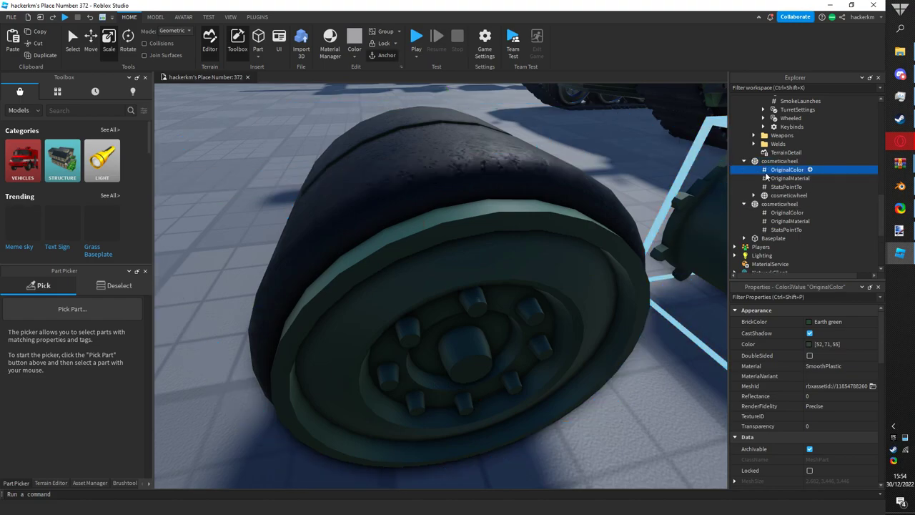
# - Try deleting the nested tire mesh and its parent cosmeticwheel mesh, undoing each deletion
pyautogui.click(775, 196)
pyautogui.moveTo(704, 203); pyautogui.dragTo(723, 183, button='right')
pyautogui.press('Delete')
pyautogui.hotkey('ctrl', 'z')
pyautogui.click(822, 162)
pyautogui.press('Delete')
pyautogui.hotkey('ctrl', 'z')
# - Set the tire's WeldConstraint to join the parent cosmeticwheel mesh as Part0 and the nested cosmeticwheel mesh as Part1
pyautogui.moveTo(590, 188)
pyautogui.mouseDown(button='right')
pyautogui.moveTo(649, 211)
pyautogui.moveTo(581, 193)
pyautogui.mouseUp(button='right')
pyautogui.scroll(-5, 590, 188)
pyautogui.scroll(2, 590, 190)
pyautogui.click(649, 211)
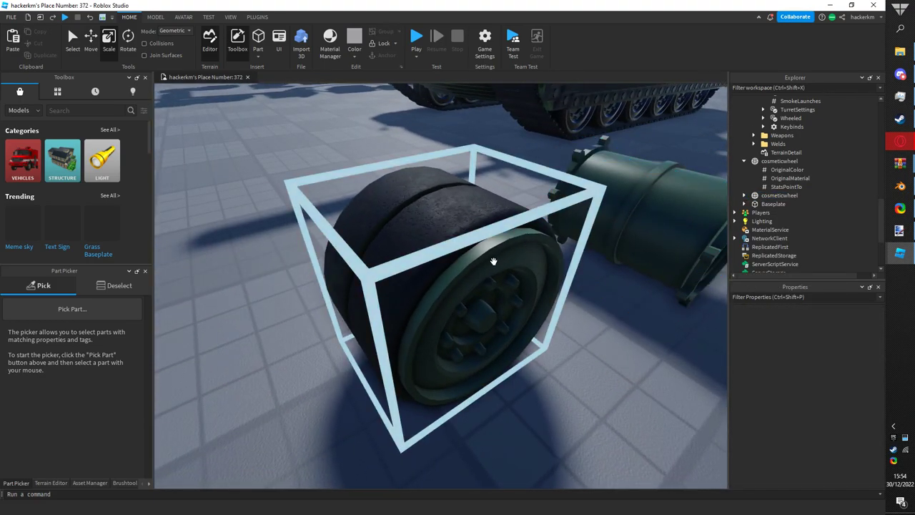
pyautogui.moveTo(443, 199); pyautogui.dragTo(443, 199, button='right')
pyautogui.click(474, 246)
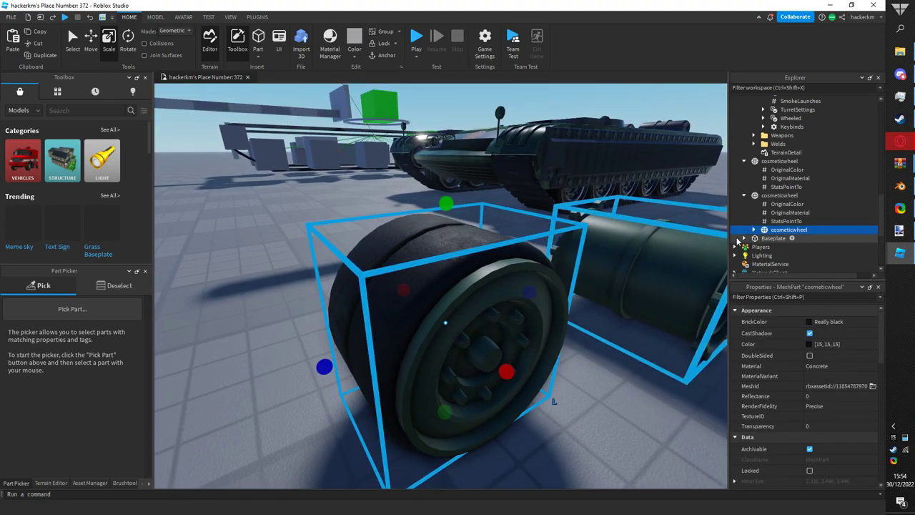
pyautogui.scroll(-2, 756, 235)
pyautogui.click(797, 165)
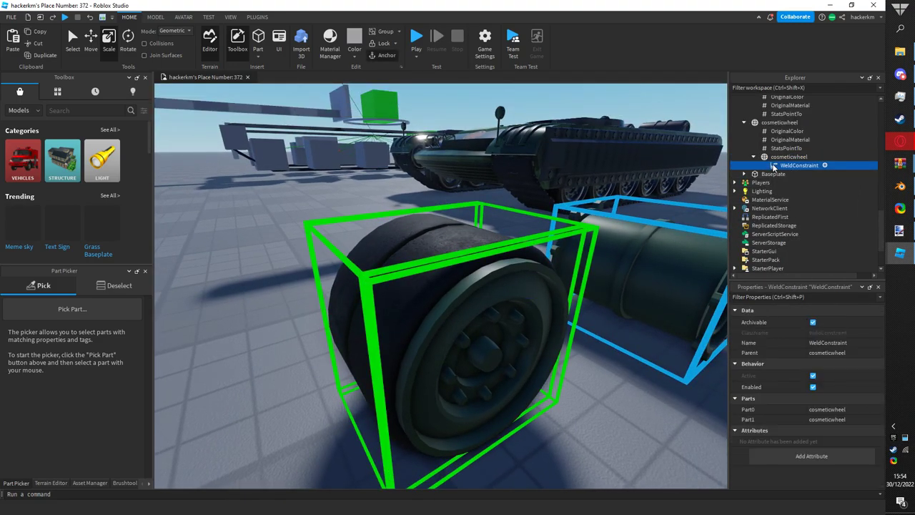
pyautogui.click(816, 410)
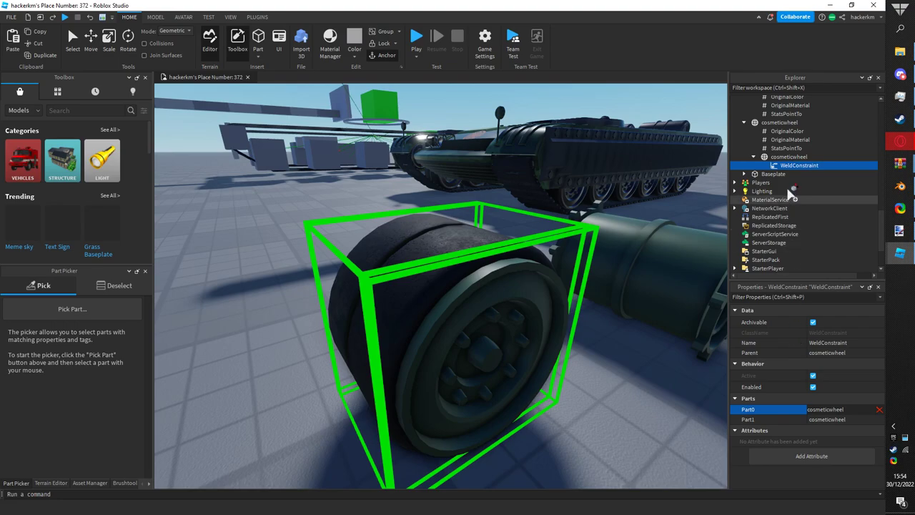
pyautogui.click(772, 125)
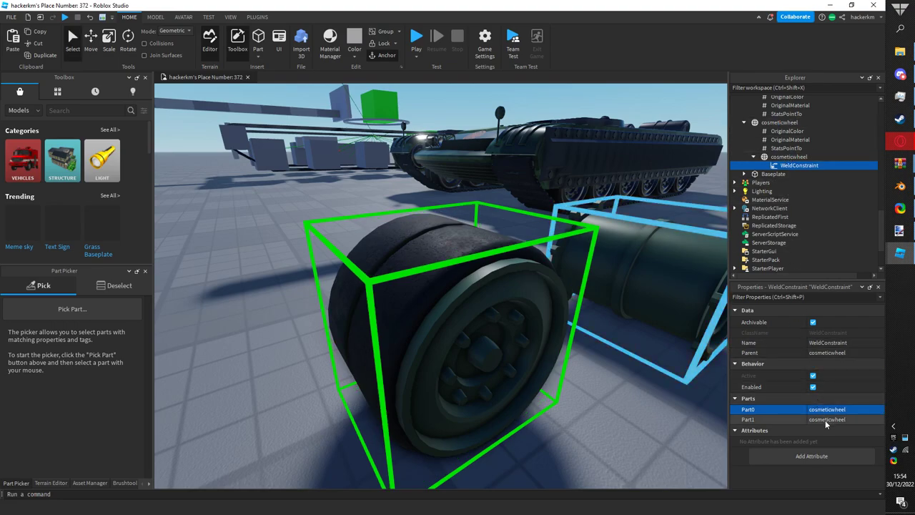
pyautogui.click(769, 159)
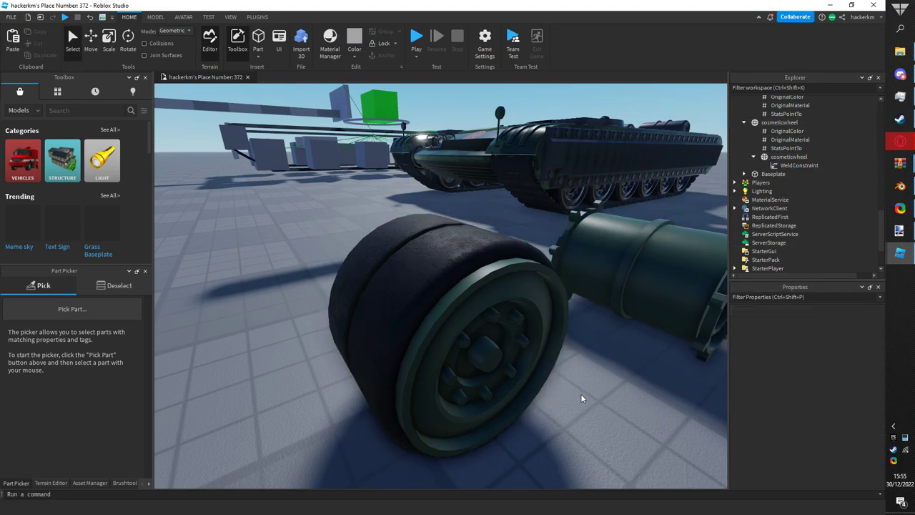
# - Test the weld by lifting the cosmetic wheel into the air and placing it back on the ground beside the drum-shaped one
pyautogui.click(495, 318)
pyautogui.moveTo(499, 334); pyautogui.dragTo(421, 276)
pyautogui.hotkey('ctrl', '2')
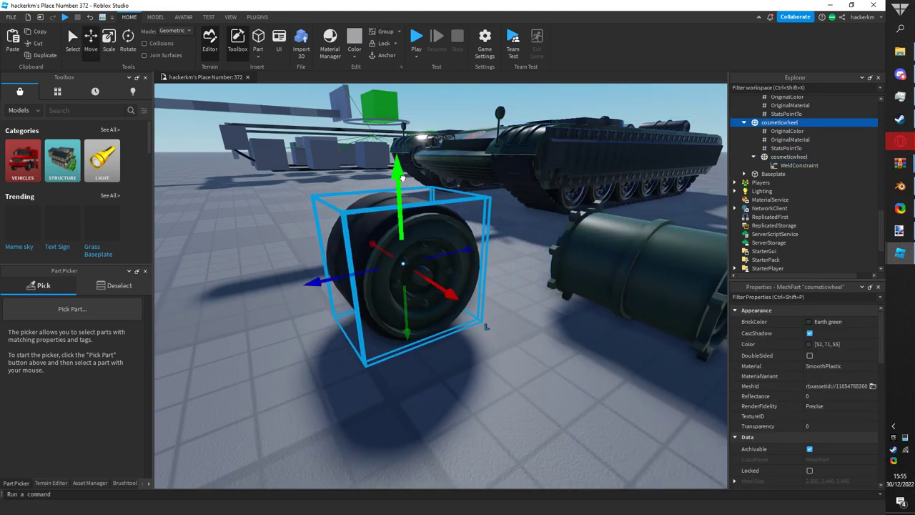
pyautogui.moveTo(398, 172); pyautogui.dragTo(408, 130)
pyautogui.scroll(-3, 407, 131)
pyautogui.click(464, 353)
pyautogui.press('s')
pyautogui.press('q')
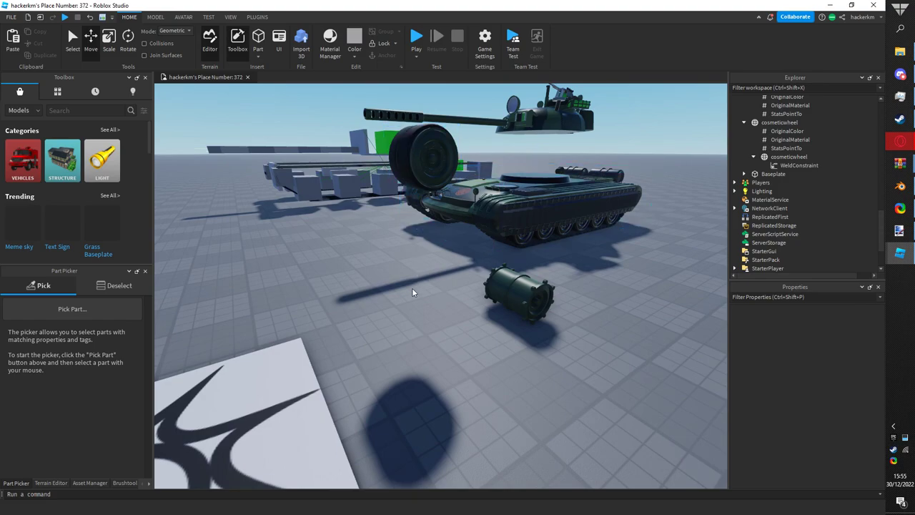
pyautogui.moveTo(423, 167); pyautogui.dragTo(427, 301)
pyautogui.click(473, 402)
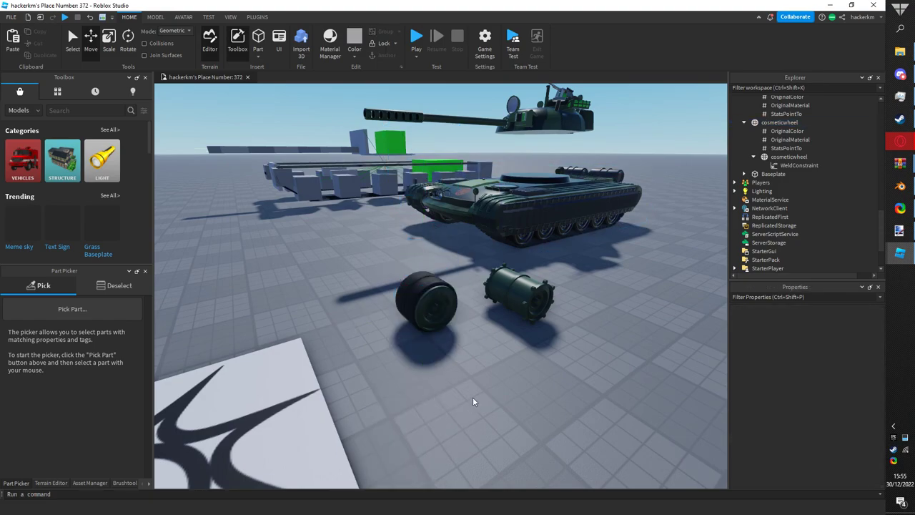
# - Examine the WIPtank's LeftTrack sets by selecting the Wheel part in Set2 and the Set1 model
pyautogui.moveTo(422, 289); pyautogui.dragTo(426, 268, button='right')
pyautogui.press('w')
pyautogui.press('s')
pyautogui.press('w')
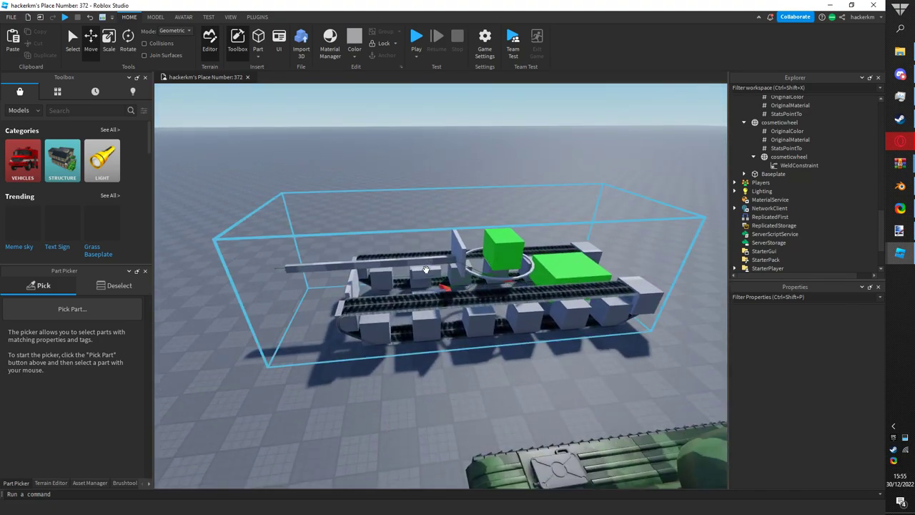
pyautogui.scroll(2, 418, 354)
pyautogui.click(418, 337)
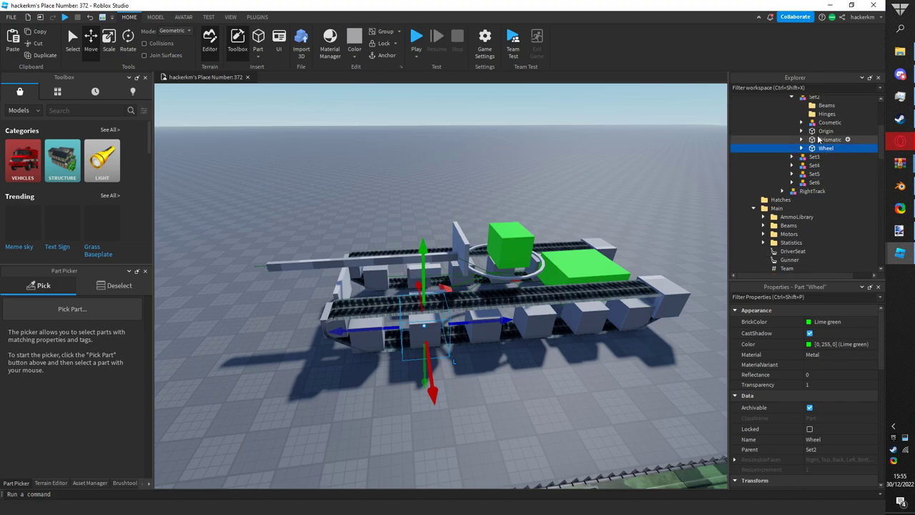
pyautogui.click(791, 146)
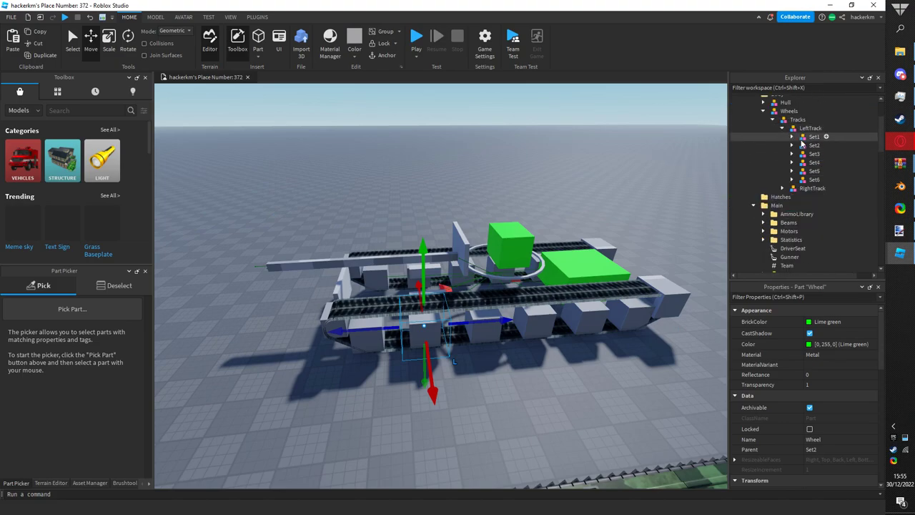
pyautogui.click(803, 140)
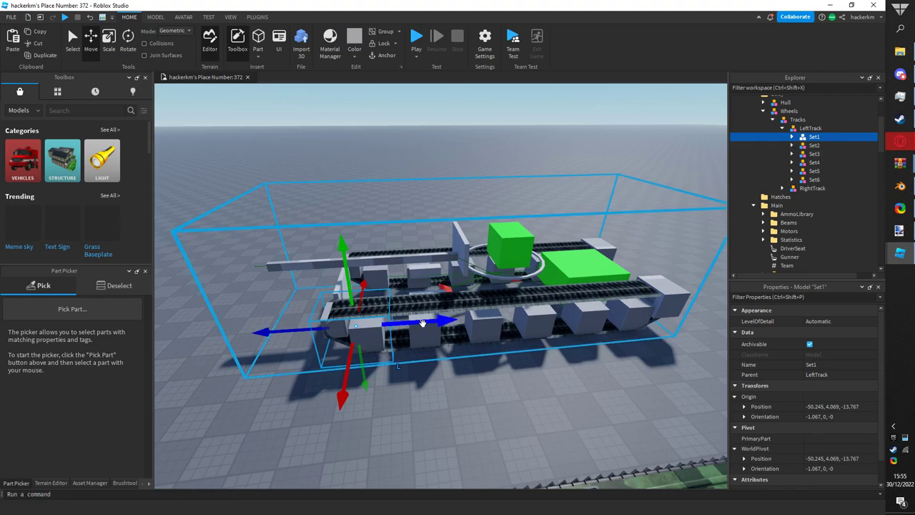
# - Try shifting the LeftTrack's Set1 along the track, and undo the move
pyautogui.scroll(2, 394, 297)
pyautogui.scroll(2, 394, 297)
pyautogui.moveTo(394, 299); pyautogui.dragTo(376, 301, button='right')
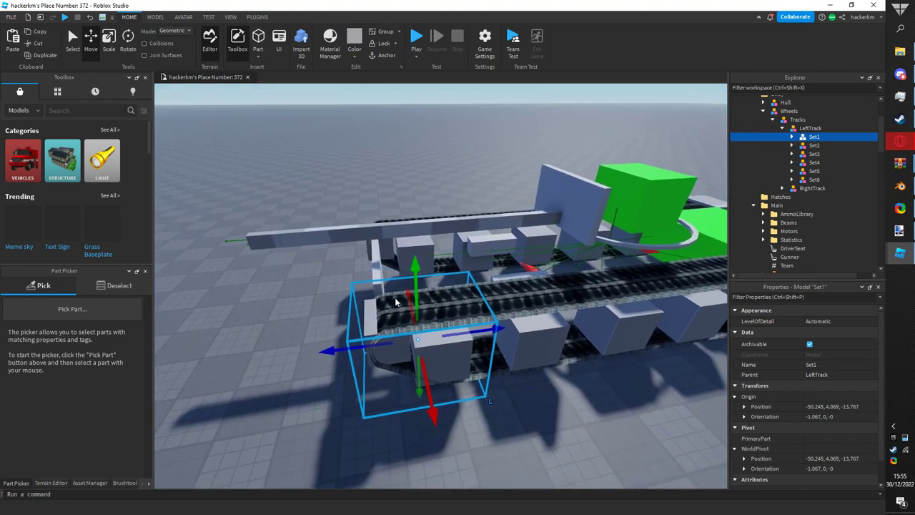
pyautogui.moveTo(483, 328); pyautogui.dragTo(507, 323)
pyautogui.hotkey('ctrl', 'z')
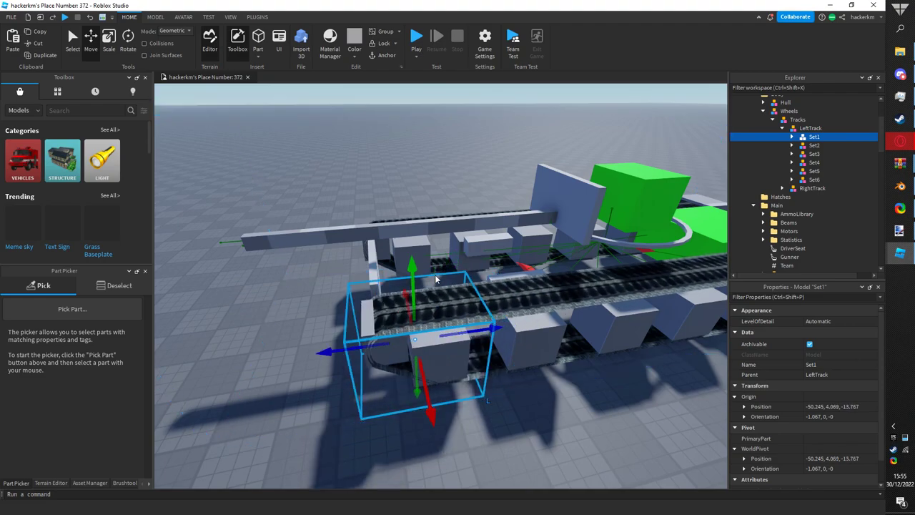
# - Expand RightTrack to view its wheel sets, and clear the selection
pyautogui.moveTo(471, 300); pyautogui.dragTo(447, 315, button='right')
pyautogui.scroll(-2, 472, 301)
pyautogui.press('d')
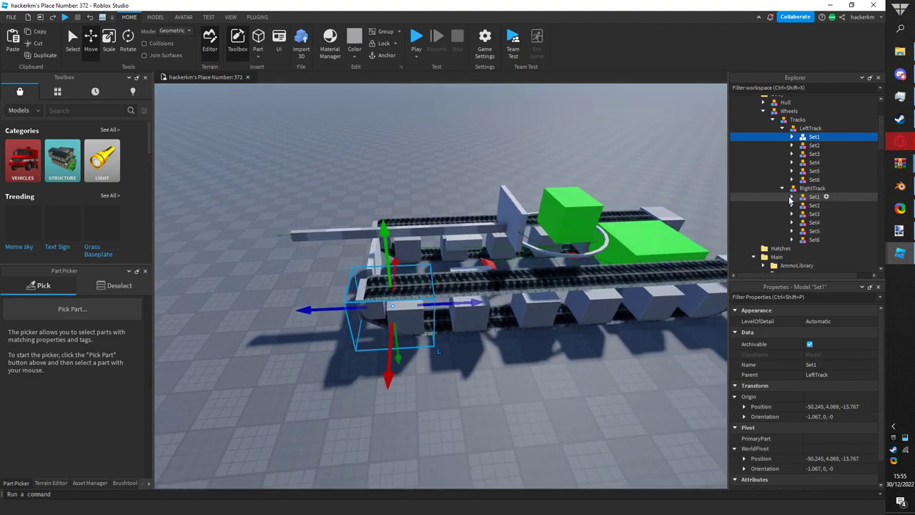
pyautogui.click(645, 189)
pyautogui.moveTo(649, 179); pyautogui.dragTo(676, 187, button='right')
pyautogui.press('s')
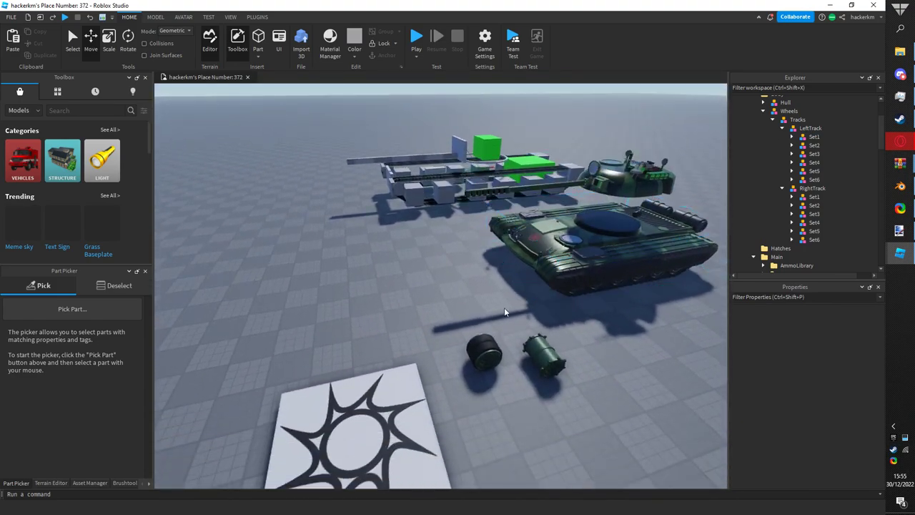
# - Move the black-tired cosmetic wheel onto the first wheel block of the WIPtank's left track
pyautogui.press('w')
pyautogui.moveTo(487, 332); pyautogui.dragTo(468, 298)
pyautogui.hotkey('ctrl', 'z')
pyautogui.moveTo(396, 276); pyautogui.dragTo(527, 417)
pyautogui.click(528, 417)
pyautogui.press('w')
pyautogui.moveTo(506, 385); pyautogui.dragTo(407, 234)
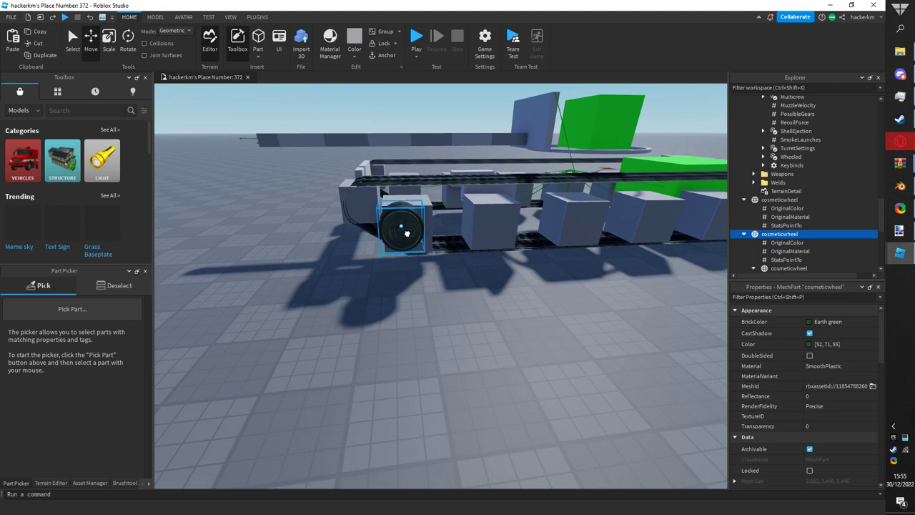
# - Select the finished tank's side road wheels together and place them alongside the WIPtank's left track
pyautogui.moveTo(414, 241); pyautogui.dragTo(380, 256, button='right')
pyautogui.press('w')
pyautogui.press('s')
pyautogui.press('a')
pyautogui.scroll(5, 379, 256)
pyautogui.keyDown('ctrl'); pyautogui.click(394, 207); pyautogui.keyUp('ctrl')
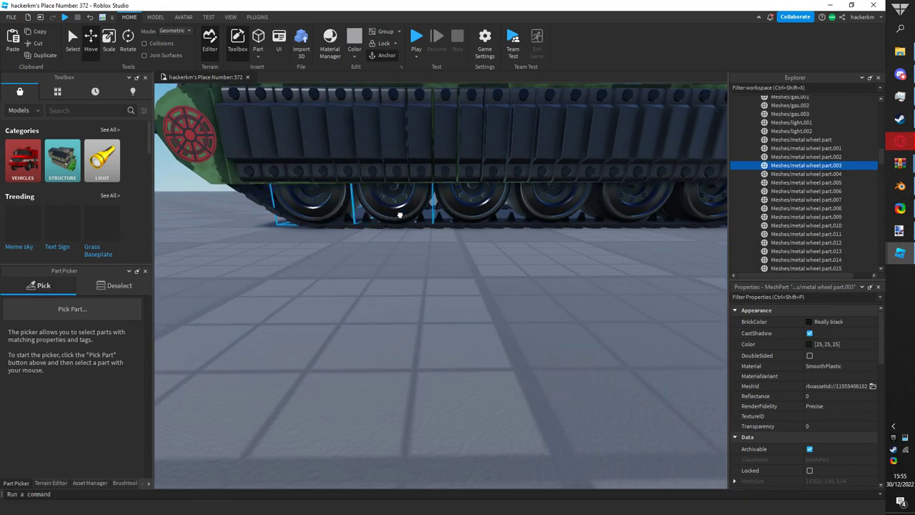
pyautogui.keyDown('ctrl'); pyautogui.click(459, 217); pyautogui.keyUp('ctrl')
pyautogui.keyDown('ctrl'); pyautogui.click(607, 207); pyautogui.keyUp('ctrl')
pyautogui.keyDown('ctrl'); pyautogui.click(691, 205); pyautogui.keyUp('ctrl')
pyautogui.moveTo(691, 204); pyautogui.dragTo(535, 263, button='right')
pyautogui.moveTo(550, 308); pyautogui.dragTo(435, 286)
pyautogui.click(542, 351)
pyautogui.press('w')
pyautogui.moveTo(542, 351); pyautogui.dragTo(513, 333, button='right')
# - Check the Wheel part in LeftTrack's Set3 and focus on Set1 to compare their positions with the road wheels
pyautogui.click(443, 275)
pyautogui.scroll(5, 788, 143)
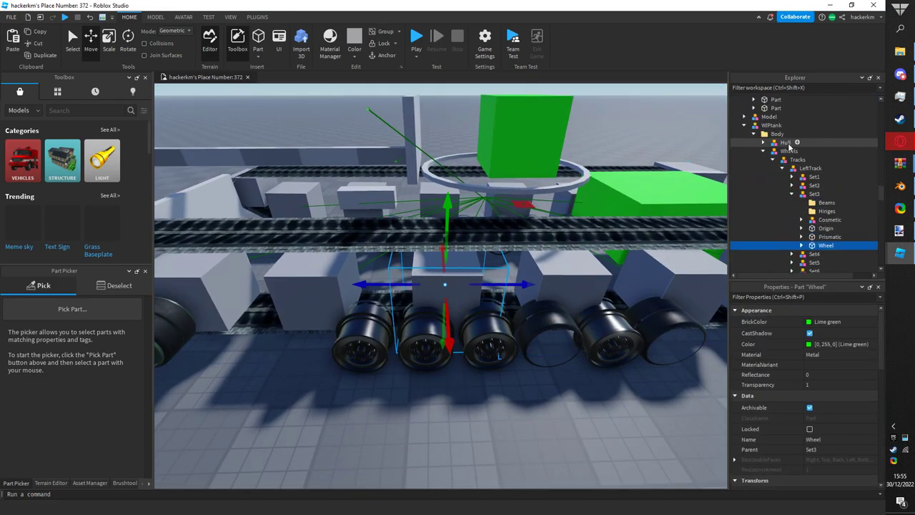
pyautogui.click(814, 176)
pyautogui.press('f')
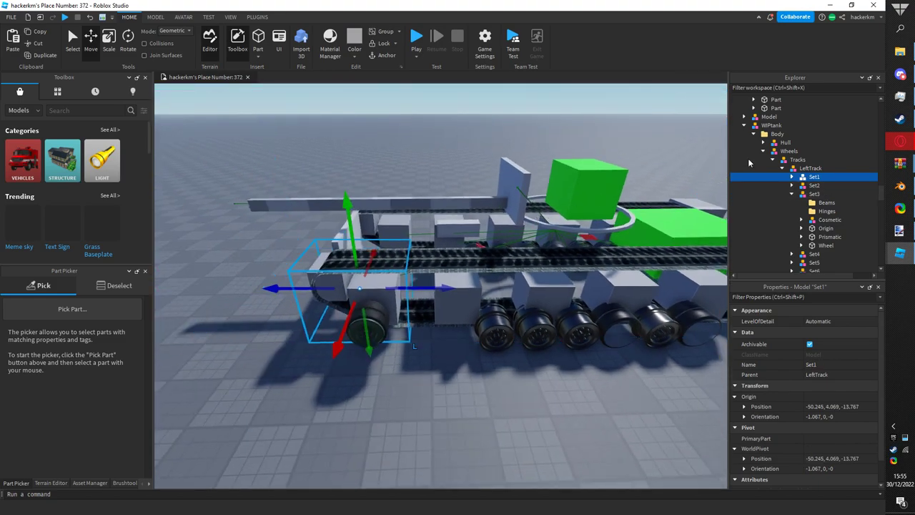
# - Scale down the whole WIPtank model to bring its wheel block spacing closer to the road wheels
pyautogui.click(772, 125)
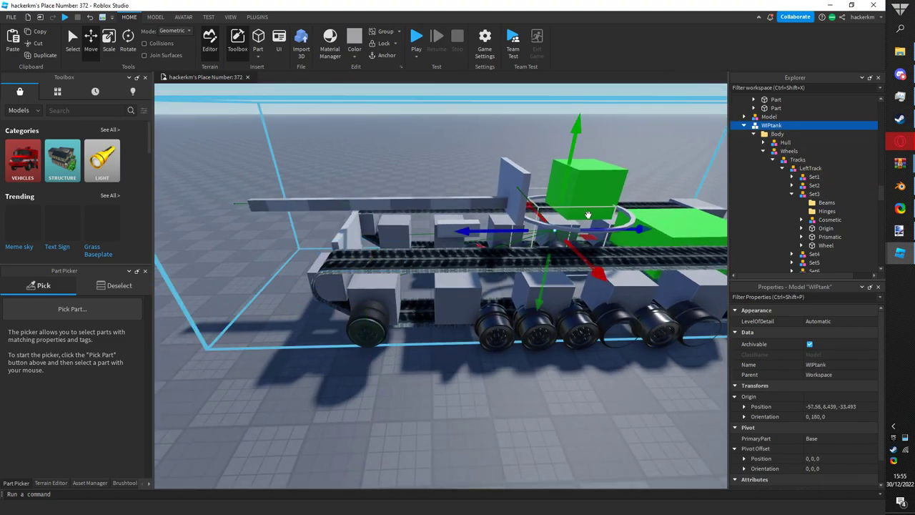
pyautogui.press('f')
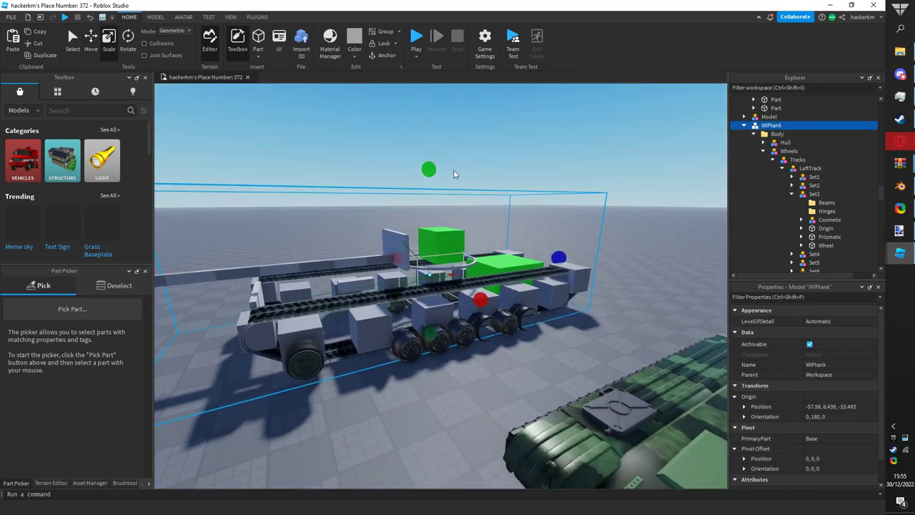
pyautogui.moveTo(430, 173); pyautogui.dragTo(425, 213)
pyautogui.press('a')
pyautogui.moveTo(425, 213); pyautogui.dragTo(425, 213, button='right')
pyautogui.press('w')
# - Line up the row of road wheels with the front of the left track and set the single cosmetic wheel ahead of the tank
pyautogui.click(389, 278)
pyautogui.moveTo(389, 278); pyautogui.dragTo(422, 312)
pyautogui.press('a')
pyautogui.moveTo(426, 316); pyautogui.dragTo(422, 313, button='right')
pyautogui.moveTo(423, 312); pyautogui.dragTo(450, 312)
pyautogui.moveTo(423, 313); pyautogui.dragTo(422, 313, button='right')
pyautogui.moveTo(450, 313); pyautogui.dragTo(407, 274)
pyautogui.moveTo(408, 279); pyautogui.dragTo(408, 279, button='right')
pyautogui.press('w')
# - Select the Wheel part in LeftTrack's Set2 to check its place, and collapse the expanded sets
pyautogui.click(481, 408)
pyautogui.click(411, 306)
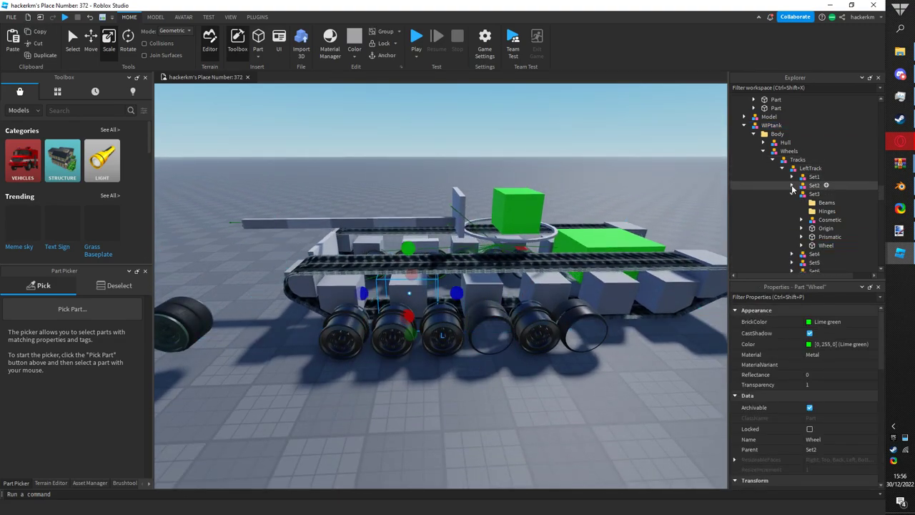
pyautogui.click(648, 170)
pyautogui.press('a')
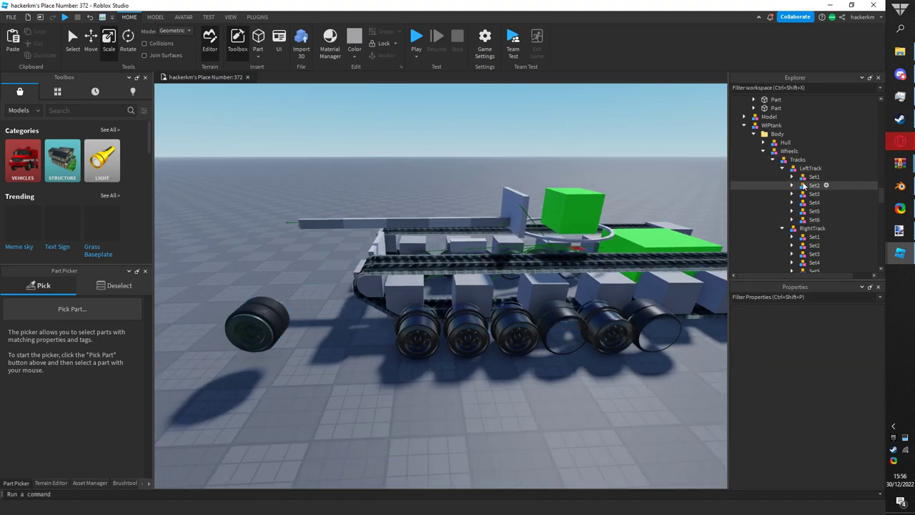
# - Select Set6 of LeftTrack to check where it sits among the wheel blocks
pyautogui.keyDown('ctrl'); pyautogui.click(806, 238); pyautogui.keyUp('ctrl')
pyautogui.press('a')
pyautogui.moveTo(584, 219); pyautogui.dragTo(584, 219, button='right')
pyautogui.click(606, 194)
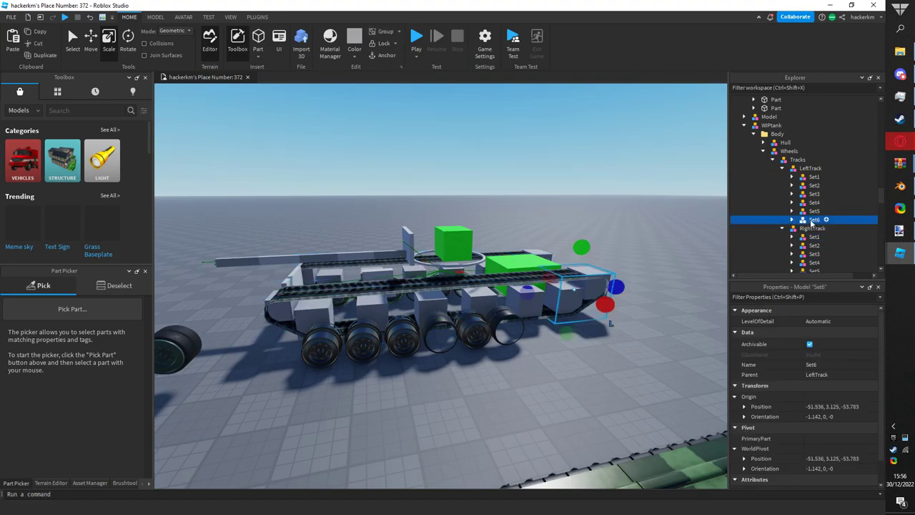
# - Move LeftTrack's Set2 together with RightTrack's Set5 forward along the tracks, closer to the front wheel blocks
pyautogui.click(812, 185)
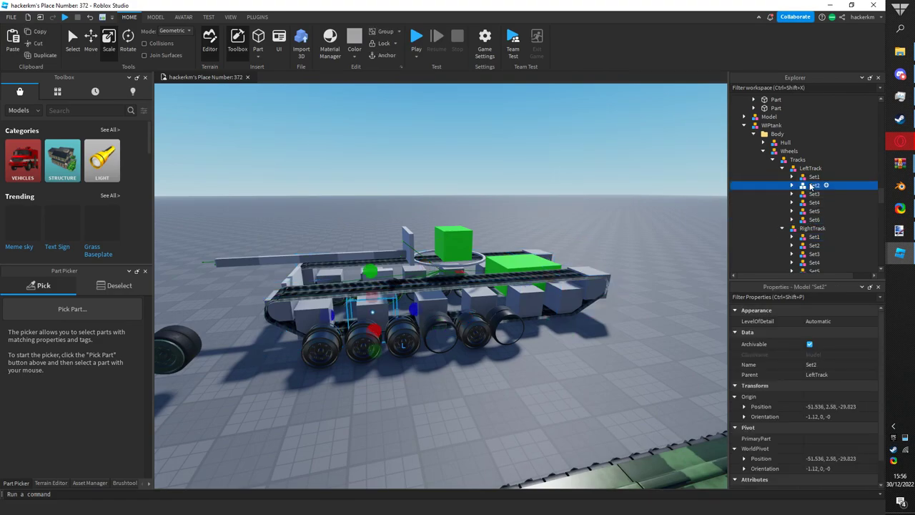
pyautogui.click(811, 170)
pyautogui.click(811, 178)
pyautogui.click(811, 187)
pyautogui.scroll(-1, 807, 251)
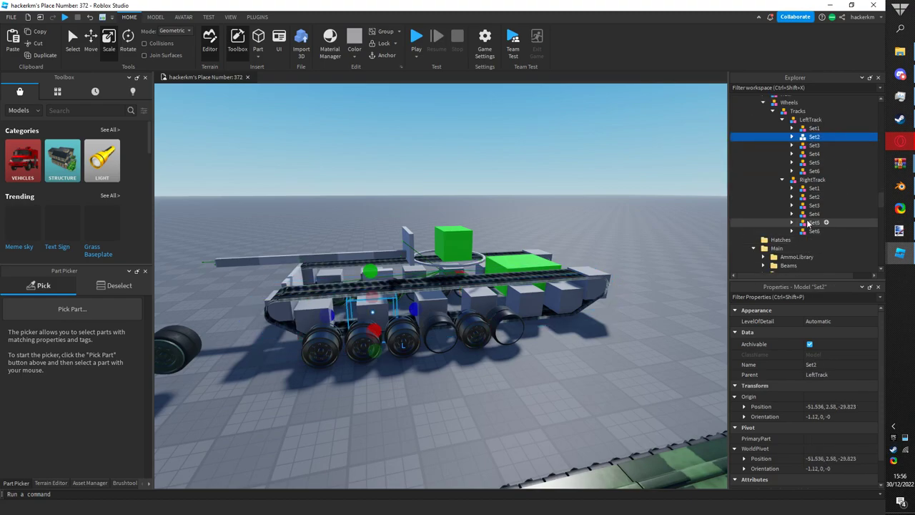
pyautogui.scroll(1, 458, 247)
pyautogui.hotkey('ctrl', '2')
pyautogui.moveTo(407, 247); pyautogui.dragTo(429, 268, button='right')
pyautogui.scroll(5, 429, 258)
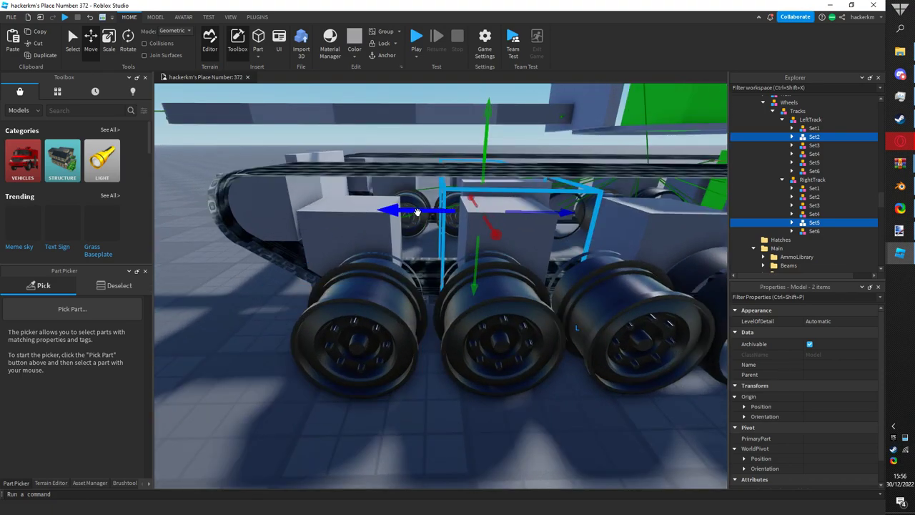
pyautogui.scroll(-5, 501, 228)
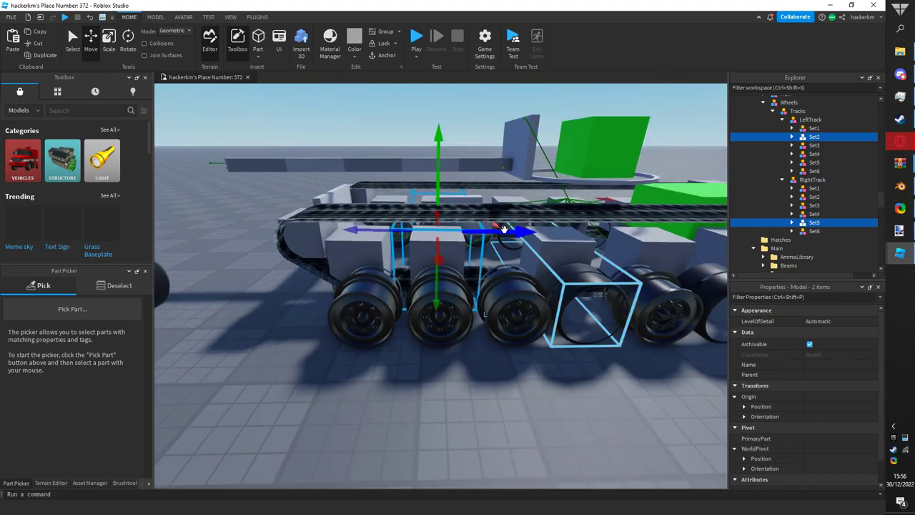
pyautogui.click(504, 229)
pyautogui.press('a')
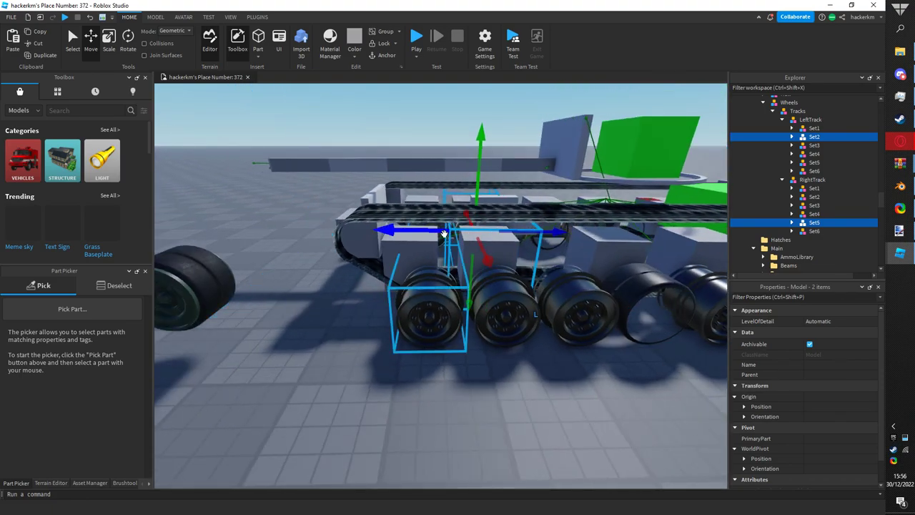
pyautogui.moveTo(442, 229); pyautogui.dragTo(494, 236)
pyautogui.press('d')
pyautogui.press('s')
# - Move LeftTrack's Set3 together with RightTrack's Set4 forward to close the gap behind the second pair of wheel blocks
pyautogui.click(555, 429)
pyautogui.press('e')
pyautogui.click(451, 260)
pyautogui.press('a')
pyautogui.click(526, 401)
pyautogui.press('d')
pyautogui.click(489, 295)
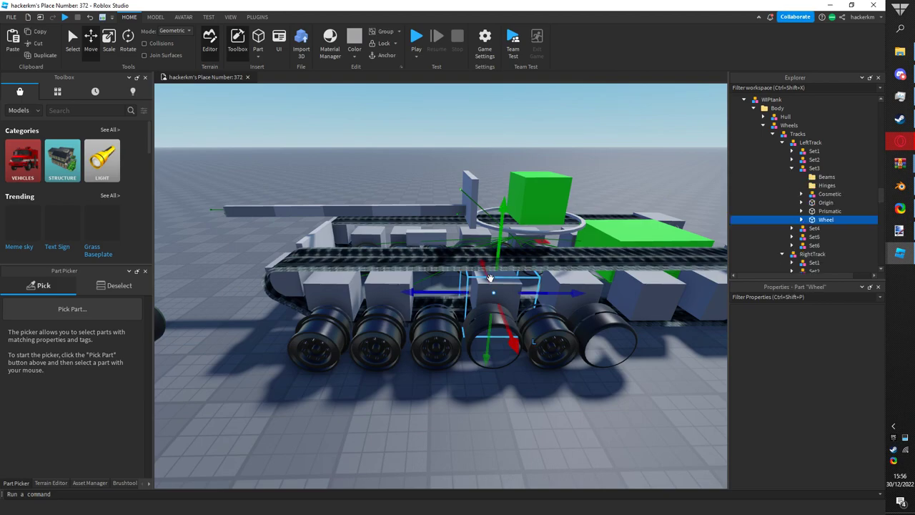
pyautogui.click(798, 169)
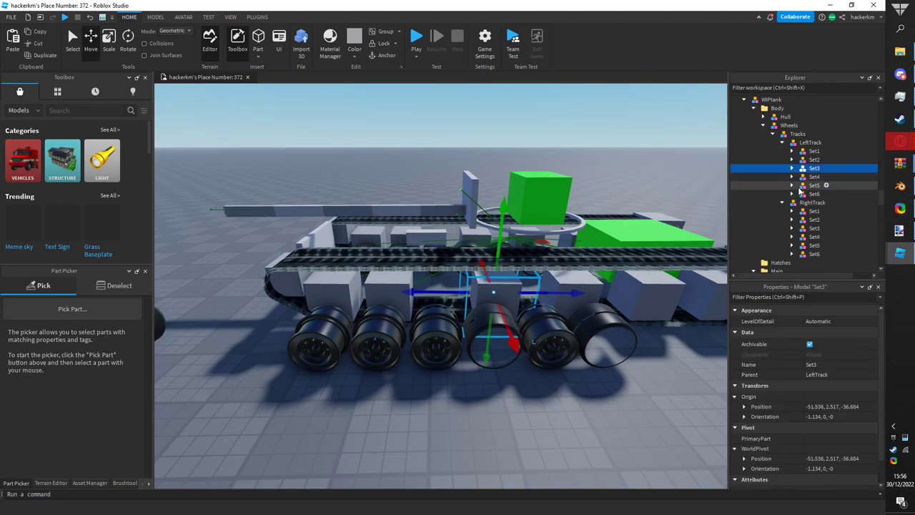
pyautogui.moveTo(473, 250); pyautogui.dragTo(453, 251, button='right')
pyautogui.press('d')
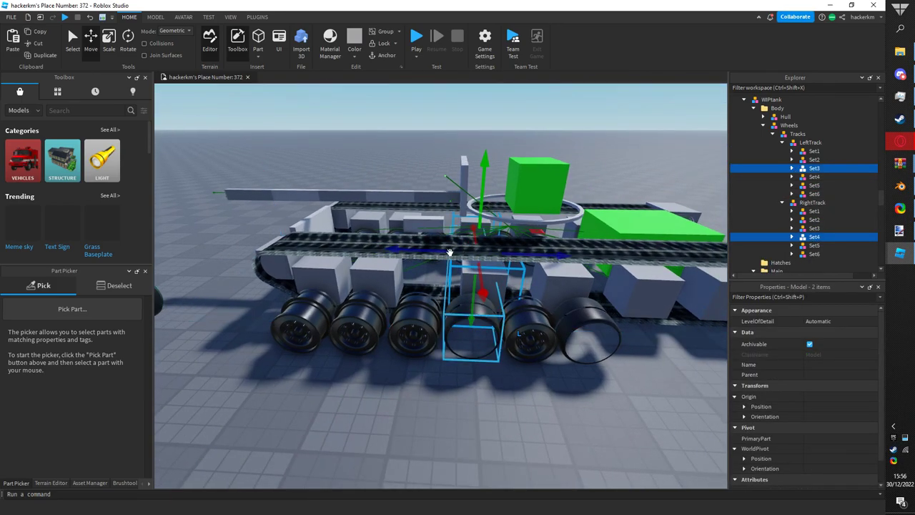
pyautogui.moveTo(444, 250); pyautogui.dragTo(428, 254, button='middle')
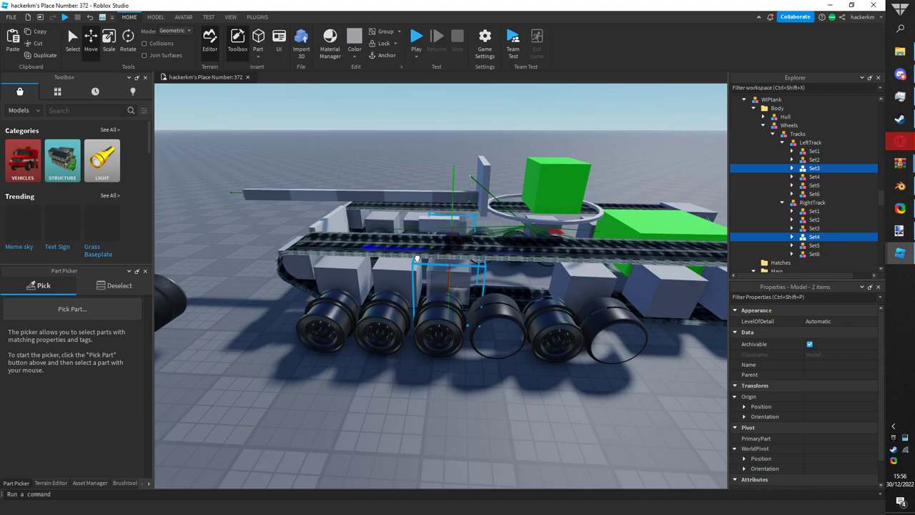
pyautogui.moveTo(417, 259); pyautogui.dragTo(425, 247, button='middle')
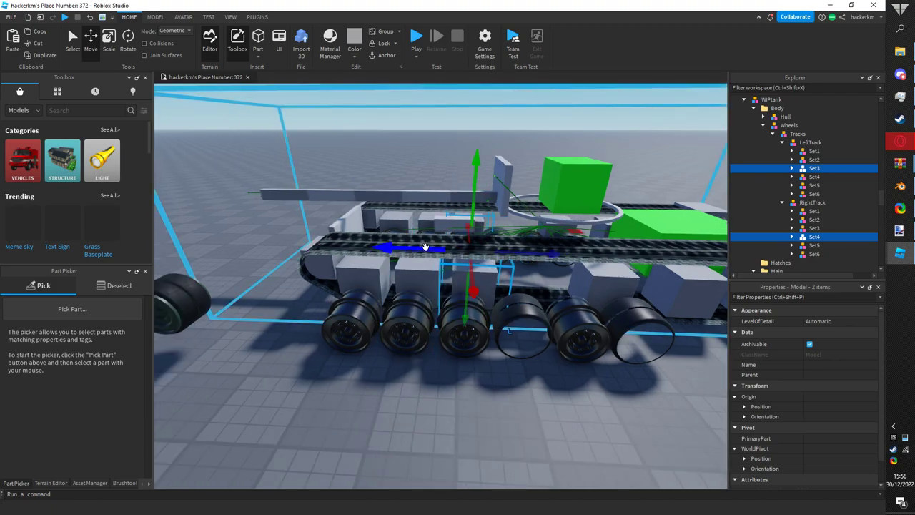
# - Move LeftTrack's Set4 and RightTrack's Set3 forward to sit evenly behind the third pair of wheel blocks
pyautogui.click(814, 246)
pyautogui.click(814, 176)
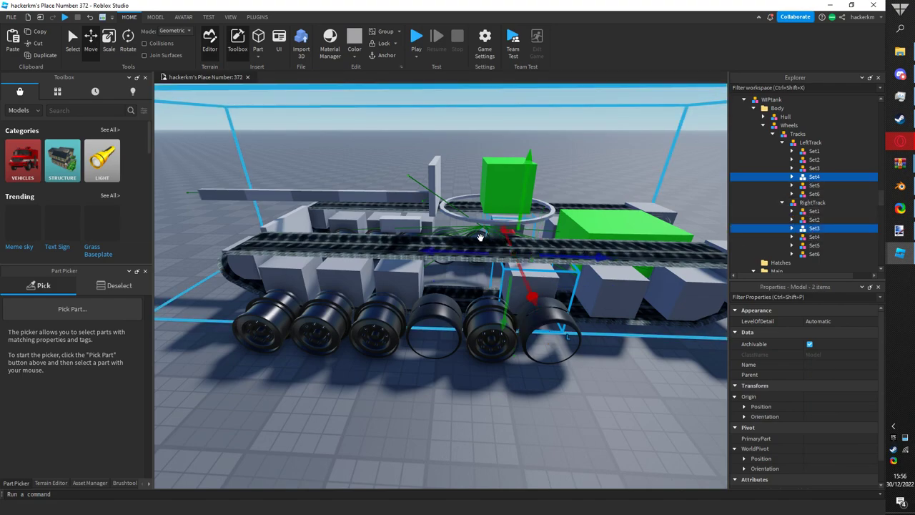
pyautogui.moveTo(463, 248); pyautogui.dragTo(444, 254)
pyautogui.press('a')
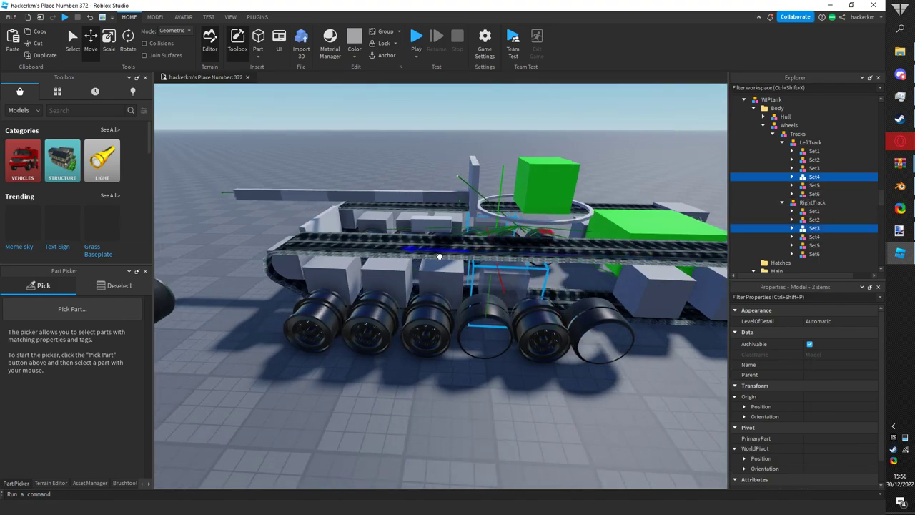
pyautogui.scroll(2, 686, 250)
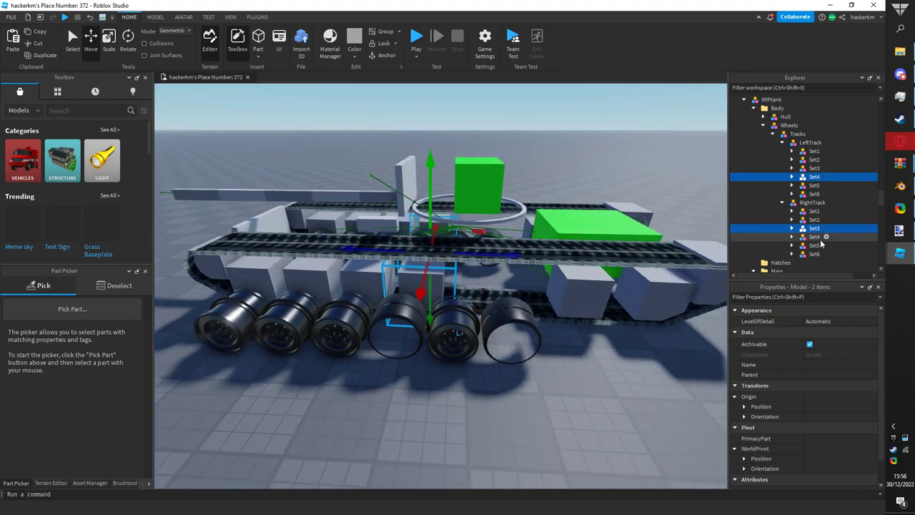
# - Move LeftTrack's Set5 and RightTrack's Set2 forward to sit evenly behind the fourth pair of wheel blocks
pyautogui.click(815, 237)
pyautogui.click(814, 219)
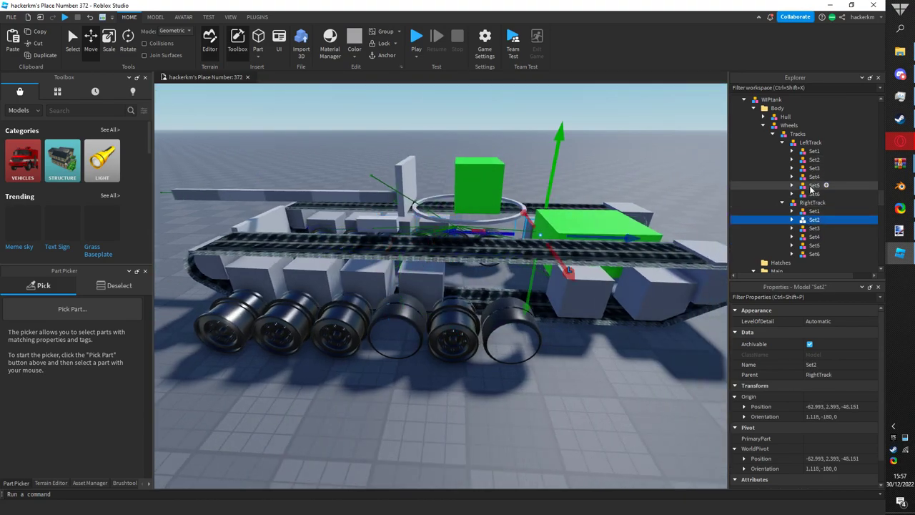
pyautogui.keyDown('ctrl'); pyautogui.click(814, 185); pyautogui.keyUp('ctrl')
pyautogui.scroll(2, 421, 264)
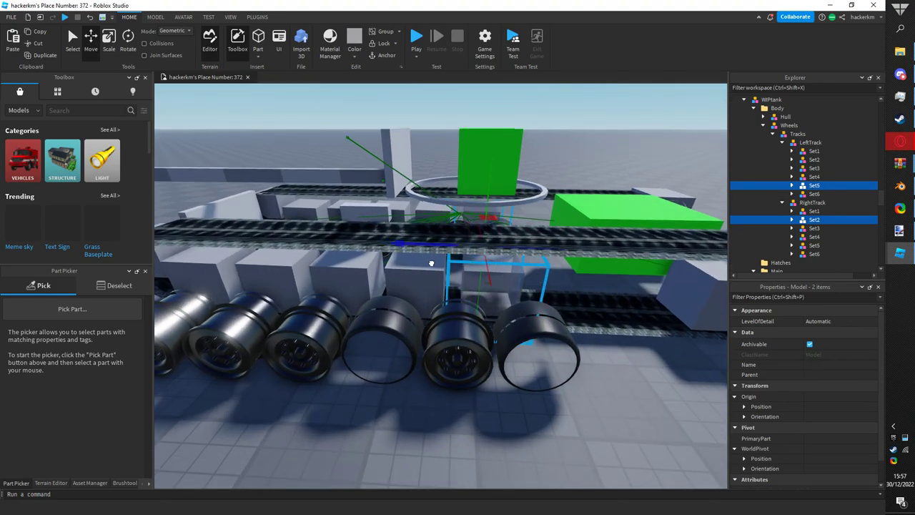
pyautogui.moveTo(430, 263); pyautogui.dragTo(431, 263)
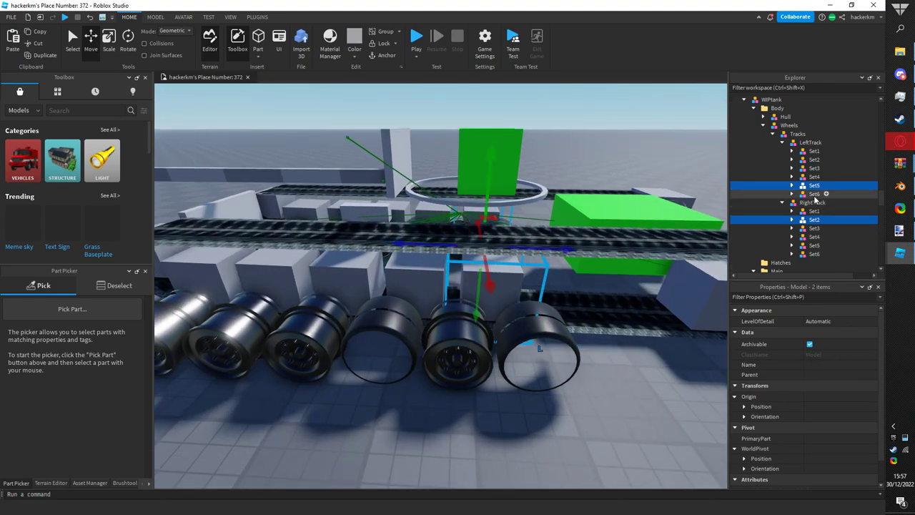
# - Move LeftTrack's Set6 and RightTrack's Set1 forward to complete the even row of wheel blocks
pyautogui.click(815, 193)
pyautogui.keyDown('ctrl'); pyautogui.click(814, 210); pyautogui.keyUp('ctrl')
pyautogui.press('d')
pyautogui.moveTo(591, 245); pyautogui.dragTo(457, 254)
pyautogui.press('s')
# - Delete the row of metal road wheel meshes standing beside the left track
pyautogui.click(595, 332)
pyautogui.press('a')
pyautogui.moveTo(572, 312); pyautogui.dragTo(581, 311, button='right')
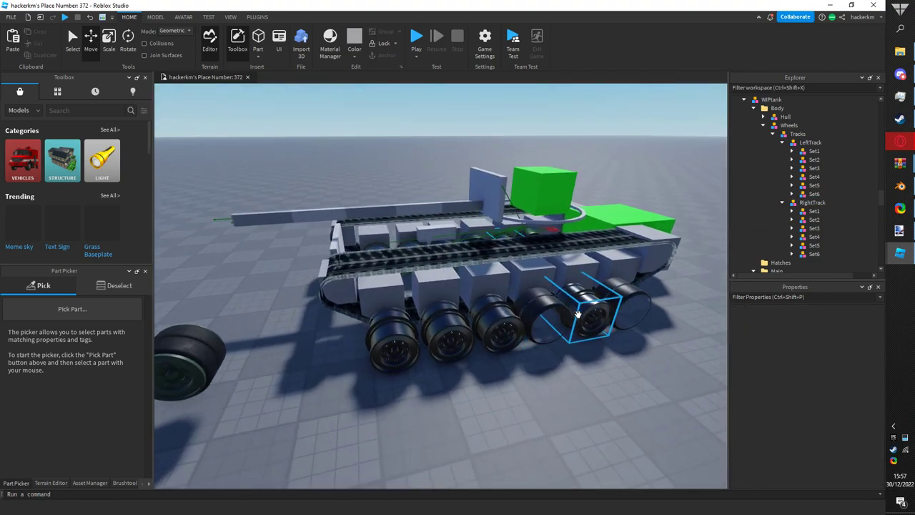
pyautogui.press('a')
pyautogui.click(459, 327)
pyautogui.press('Delete')
pyautogui.click(490, 325)
pyautogui.press('Delete')
pyautogui.click(534, 320)
pyautogui.press('Delete')
pyautogui.click(561, 317)
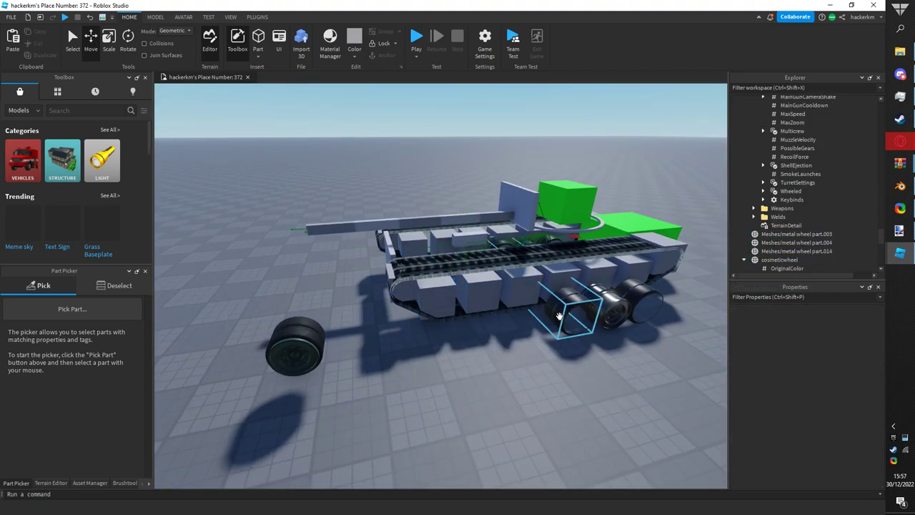
pyautogui.press('Delete')
pyautogui.click(604, 304)
pyautogui.press('Delete')
pyautogui.click(624, 299)
# - Select individual Wheel parts in LeftTrack's sets, including Set5's, to examine which block each belongs to
pyautogui.press('w')
pyautogui.moveTo(502, 319); pyautogui.dragTo(453, 269, button='right')
pyautogui.keyDown('alt'); pyautogui.click(453, 269); pyautogui.keyUp('alt')
pyautogui.press('w')
pyautogui.scroll(6, 454, 271)
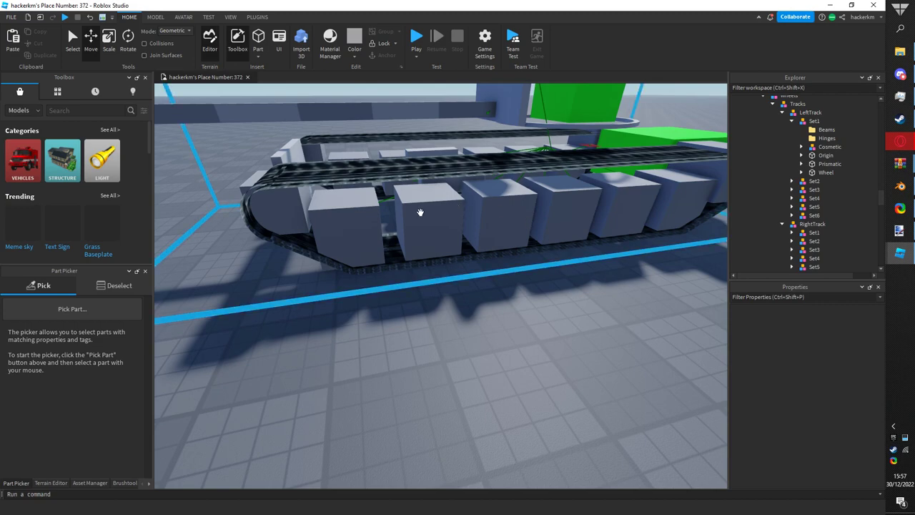
pyautogui.scroll(-2, 560, 310)
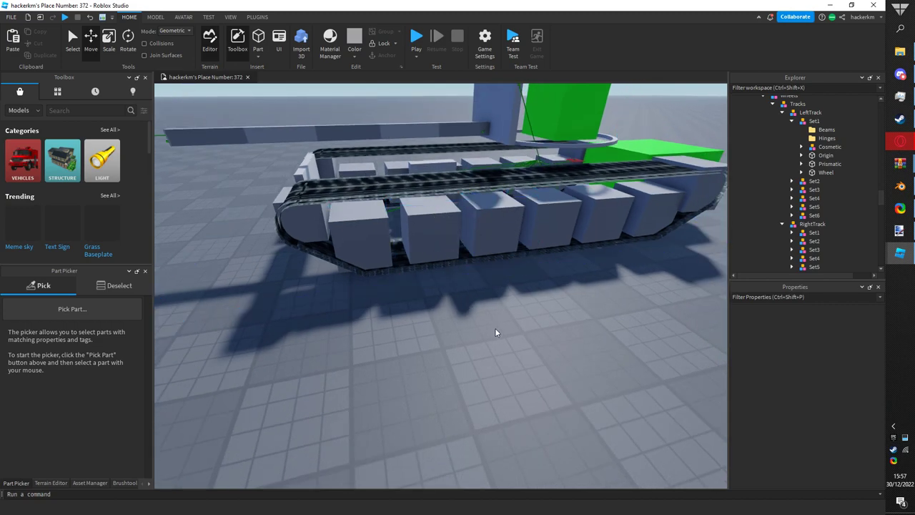
pyautogui.click(433, 246)
pyautogui.click(504, 346)
pyautogui.click(531, 246)
pyautogui.click(601, 264)
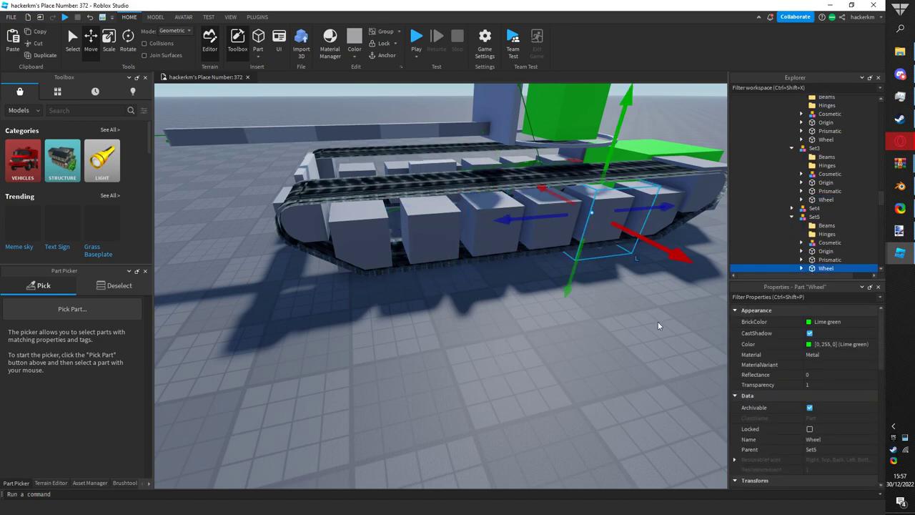
pyautogui.scroll(-5, 797, 236)
pyautogui.click(629, 321)
# - Move the single cosmetic road wheel from ahead of the tank to the front end of the left track
pyautogui.moveTo(593, 196); pyautogui.dragTo(417, 180, button='right')
pyautogui.click(414, 177)
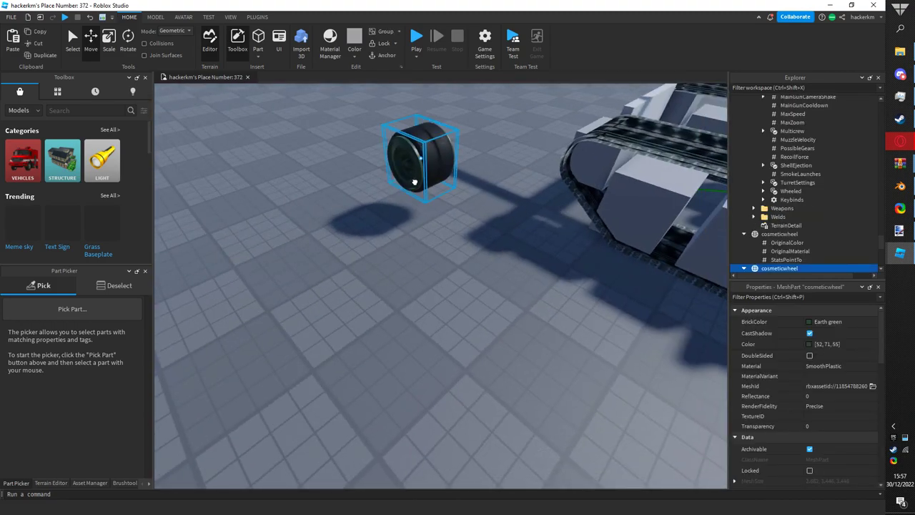
pyautogui.moveTo(414, 178); pyautogui.dragTo(517, 308)
pyautogui.moveTo(517, 308); pyautogui.dragTo(513, 319, button='right')
pyautogui.moveTo(517, 308); pyautogui.dragTo(483, 298)
pyautogui.scroll(-3, 391, 285)
pyautogui.scroll(-3, 390, 284)
pyautogui.moveTo(482, 298); pyautogui.dragTo(482, 296, button='right')
pyautogui.moveTo(483, 298); pyautogui.dragTo(368, 343)
# - Move the toothed cosmetic wheel along the tank to a spot near the rear of the left track
pyautogui.press('q')
pyautogui.press('e')
pyautogui.press('a')
pyautogui.press('w')
pyautogui.moveTo(367, 343); pyautogui.dragTo(368, 372, button='right')
pyautogui.press('a')
pyautogui.click(466, 388)
pyautogui.moveTo(351, 427); pyautogui.dragTo(502, 365)
pyautogui.press('a')
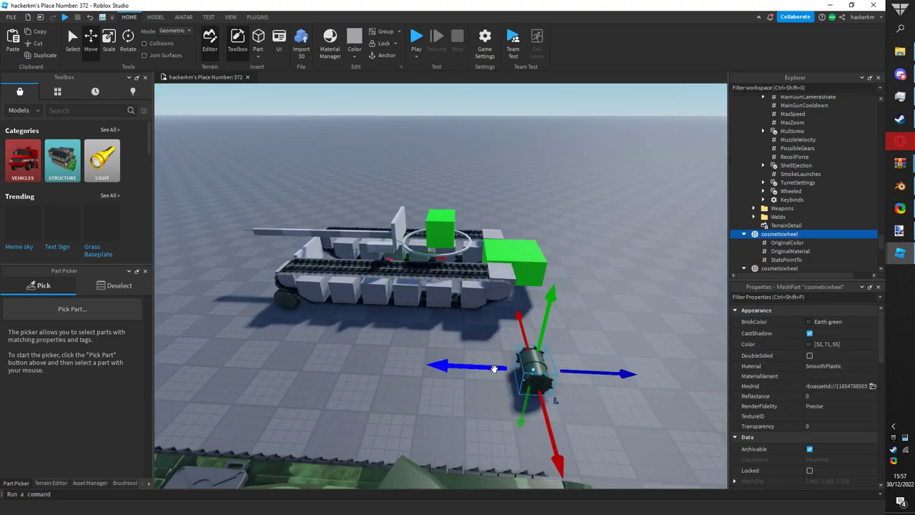
# - Position the cosmetic road wheel under the front wheel block of LeftTrack and lower it below the track
pyautogui.press('w')
pyautogui.press('w')
pyautogui.moveTo(417, 324); pyautogui.dragTo(480, 350)
pyautogui.press('w')
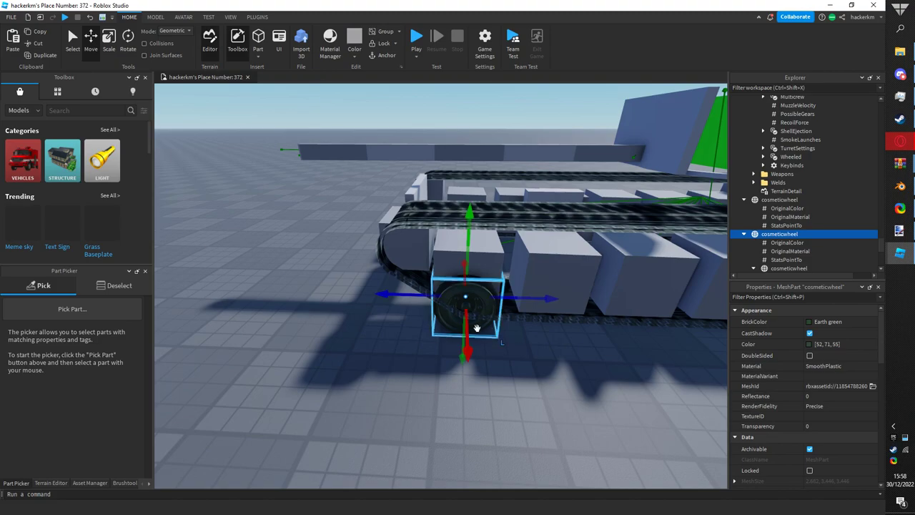
pyautogui.moveTo(431, 224); pyautogui.dragTo(433, 223, button='right')
pyautogui.moveTo(448, 225); pyautogui.dragTo(431, 260)
# - Align the cosmetic road wheel to the Cosmetic model of LeftTrack's Set1 on world X, Y and Z, relative to Active Object
pyautogui.keyDown('ctrl'); pyautogui.keyDown('alt'); pyautogui.click(455, 252); pyautogui.keyUp('alt'); pyautogui.keyUp('ctrl')
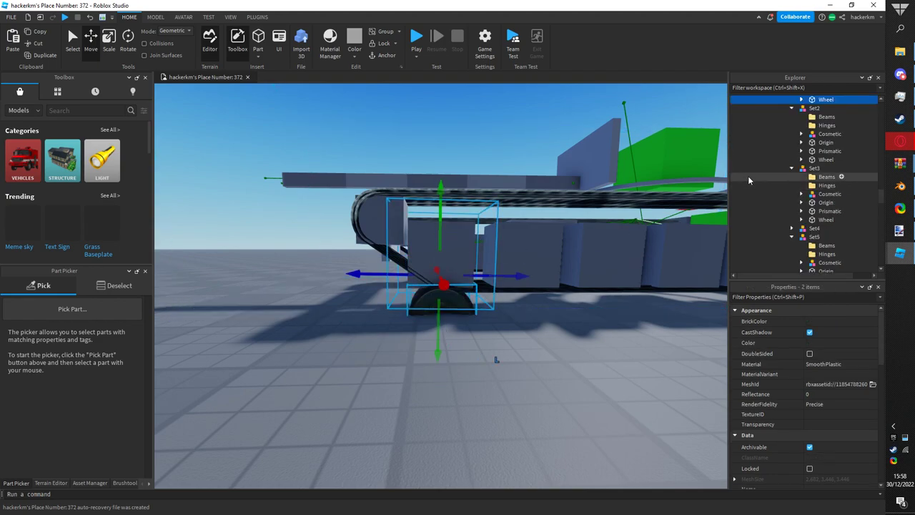
pyautogui.scroll(1, 806, 141)
pyautogui.click(823, 107)
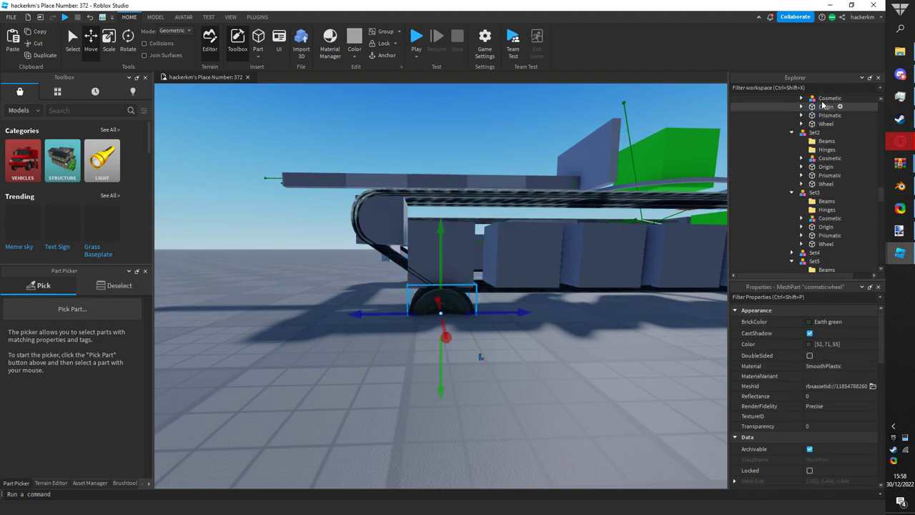
pyautogui.click(823, 100)
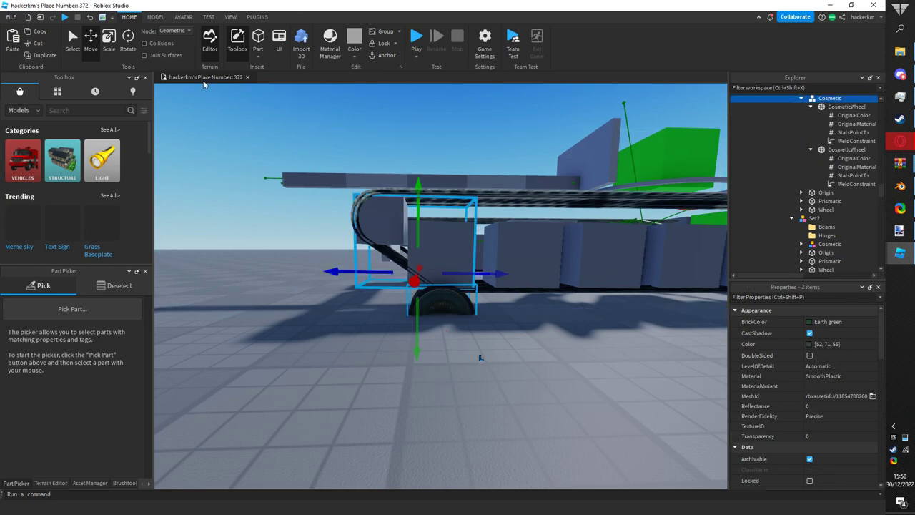
pyautogui.click(155, 17)
pyautogui.click(319, 43)
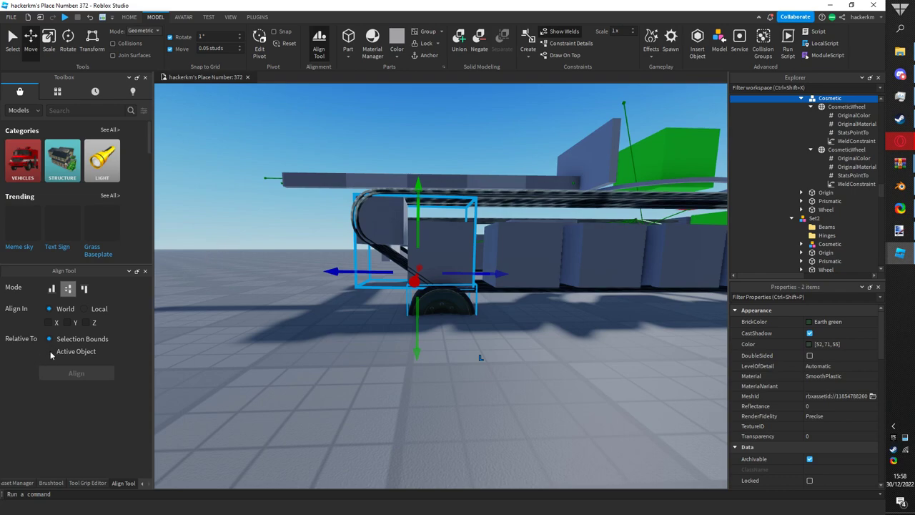
pyautogui.click(49, 323)
pyautogui.click(76, 323)
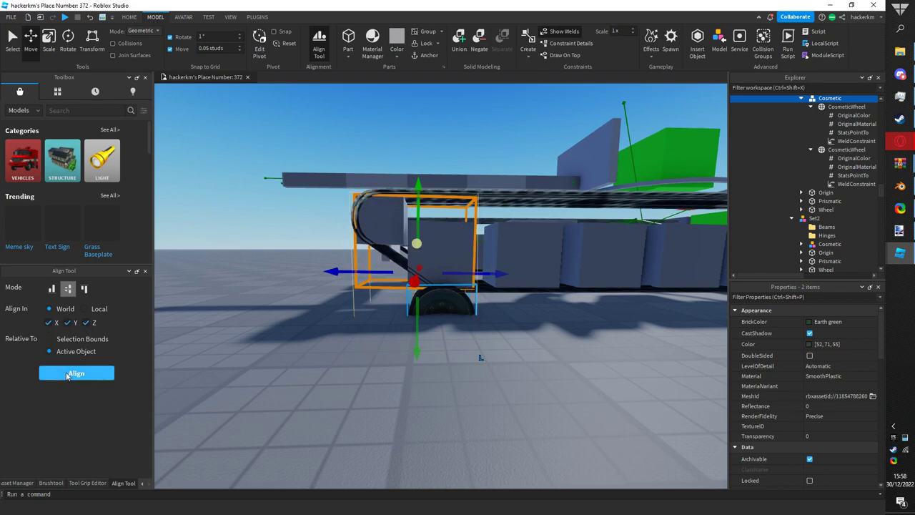
pyautogui.click(68, 375)
# - Align the cosmetic road wheel to the second CosmeticWheel mesh inside Set1's Cosmetic model on all three axes
pyautogui.scroll(1, 821, 127)
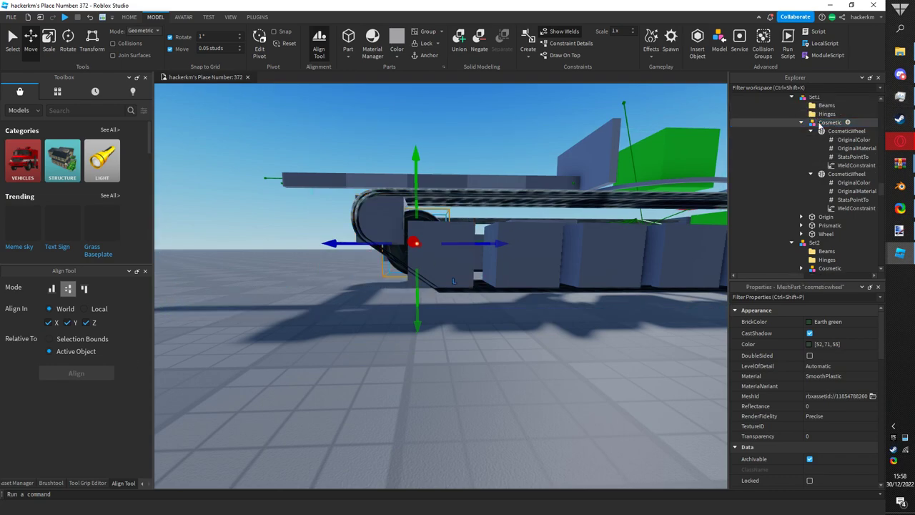
pyautogui.keyDown('ctrl'); pyautogui.click(823, 133); pyautogui.keyUp('ctrl')
pyautogui.keyDown('ctrl'); pyautogui.click(823, 133); pyautogui.keyUp('ctrl')
pyautogui.keyDown('ctrl'); pyautogui.click(830, 177); pyautogui.keyUp('ctrl')
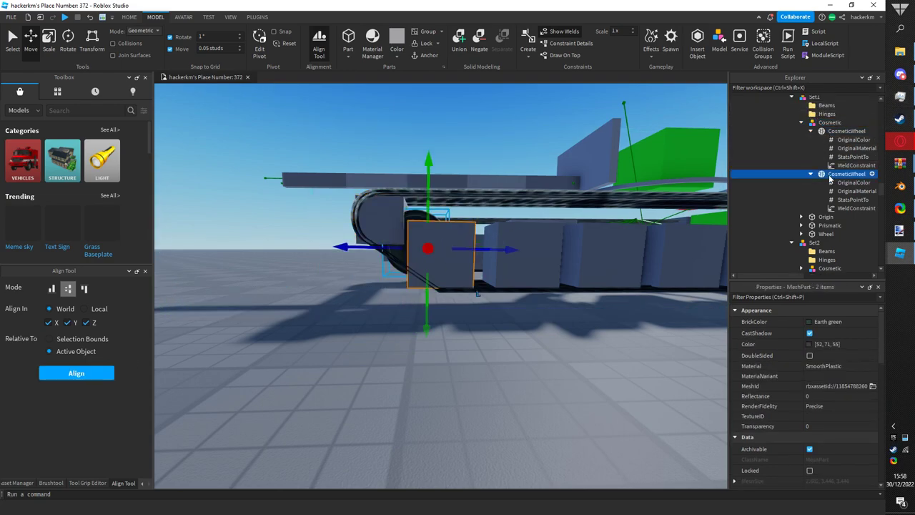
pyautogui.click(81, 374)
pyautogui.press('w')
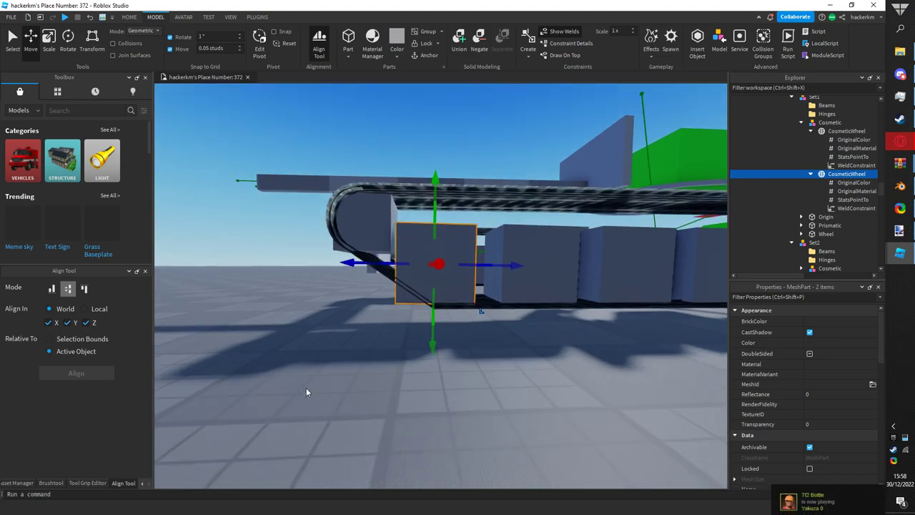
pyautogui.press('s')
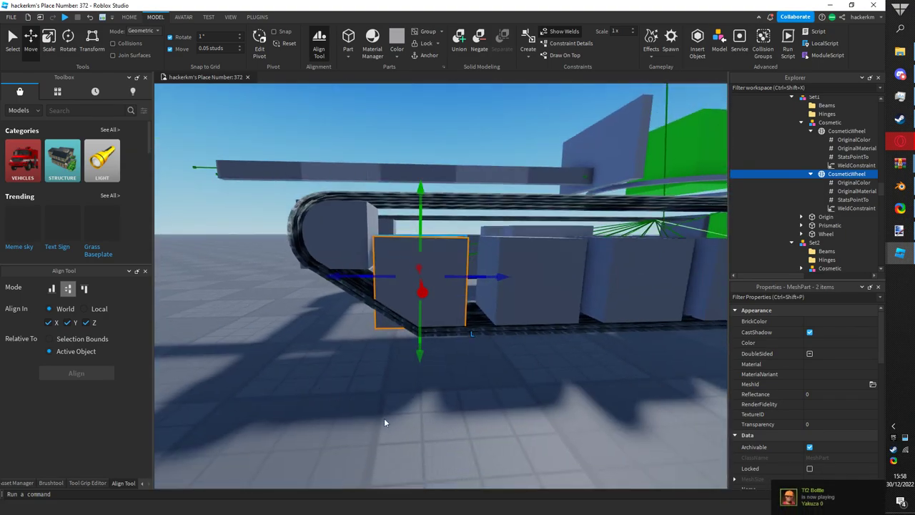
# - Delete the second CosmeticWheel from Set1's Cosmetic model, and select the set's Wheel part beside the aligned road wheel
pyautogui.click(840, 184)
pyautogui.click(834, 177)
pyautogui.press('Delete')
pyautogui.moveTo(437, 308); pyautogui.dragTo(432, 308, button='right')
pyautogui.press('w')
pyautogui.click(430, 308)
pyautogui.press('d')
pyautogui.press('w')
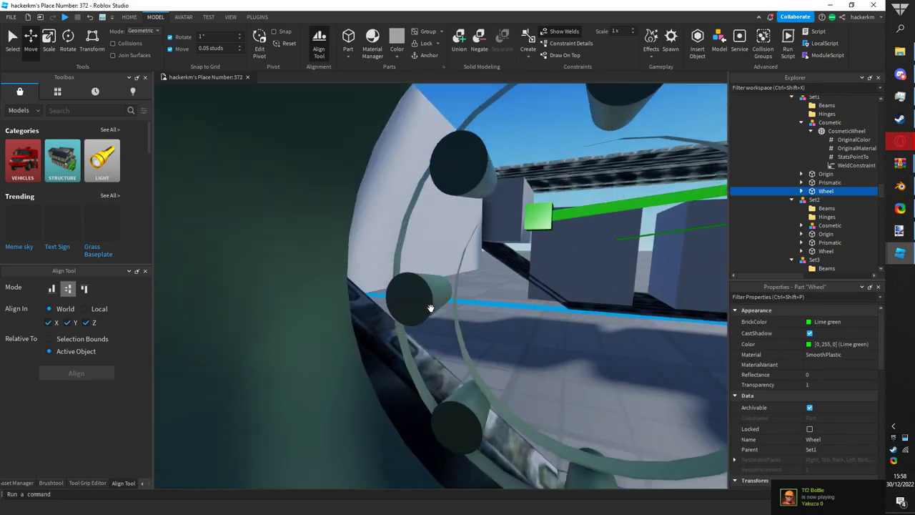
# - Move the aligned cosmetic road wheel into the Cosmetic model of LeftTrack's Set1
pyautogui.press('s')
pyautogui.click(456, 279)
pyautogui.press('s')
pyautogui.moveTo(527, 253); pyautogui.dragTo(527, 253, button='right')
pyautogui.press('w')
pyautogui.press('s')
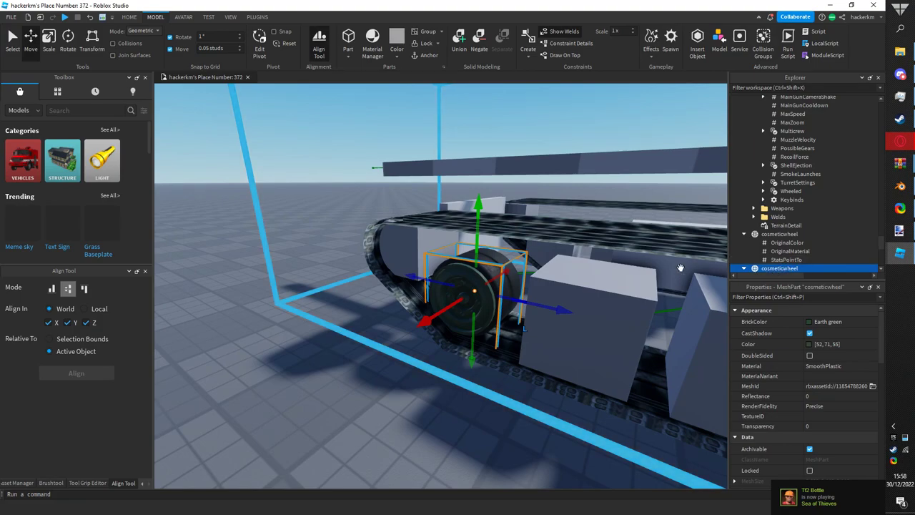
pyautogui.moveTo(779, 268); pyautogui.dragTo(861, 151)
pyautogui.click(861, 151)
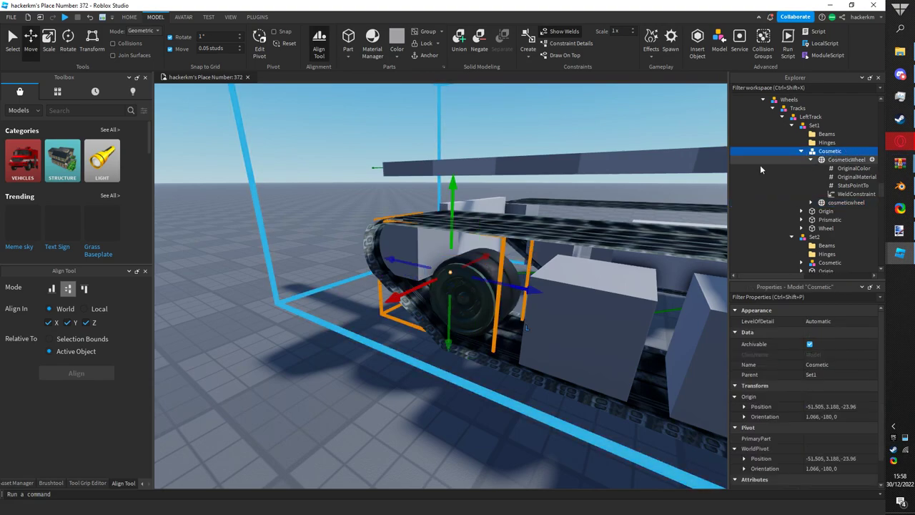
pyautogui.press('f')
pyautogui.click(837, 203)
pyautogui.press('f')
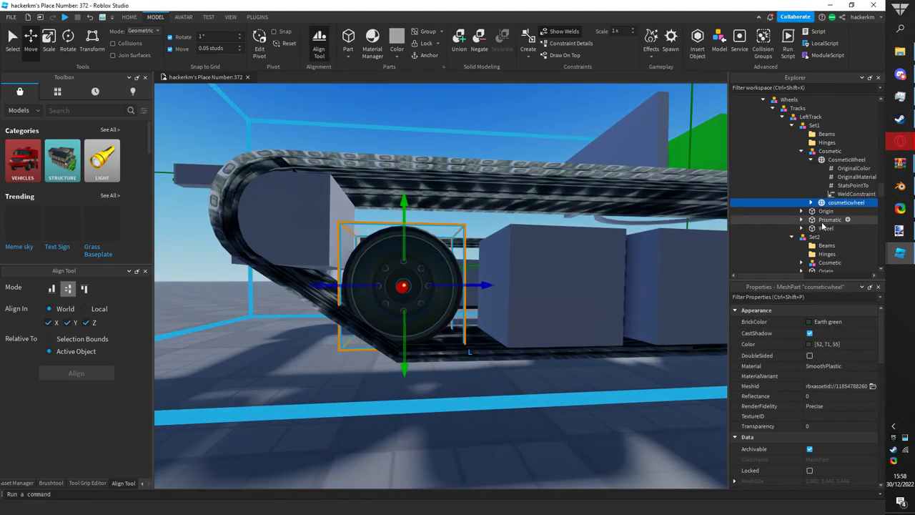
# - Duplicate the WeldConstraint of Set1's original CosmeticWheel and place the copy under the new cosmeticwheel mesh
pyautogui.click(833, 194)
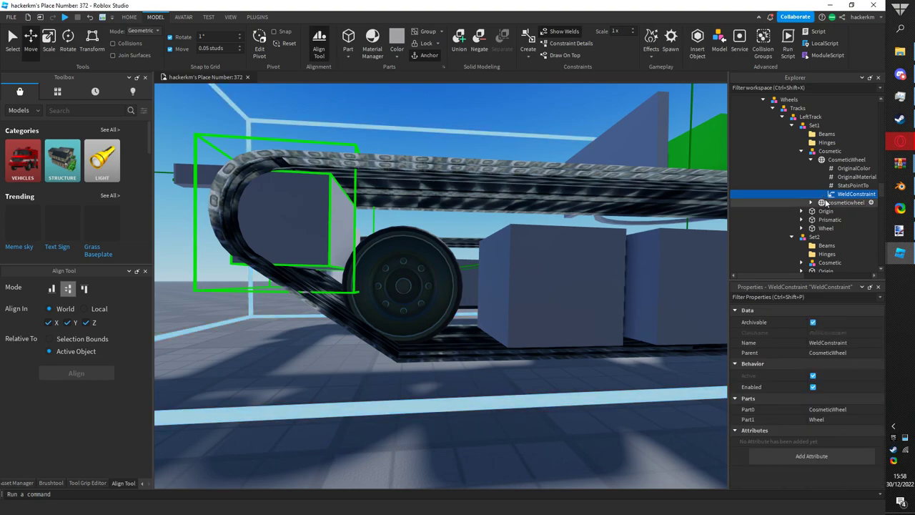
pyautogui.hotkey('ctrl', 'd')
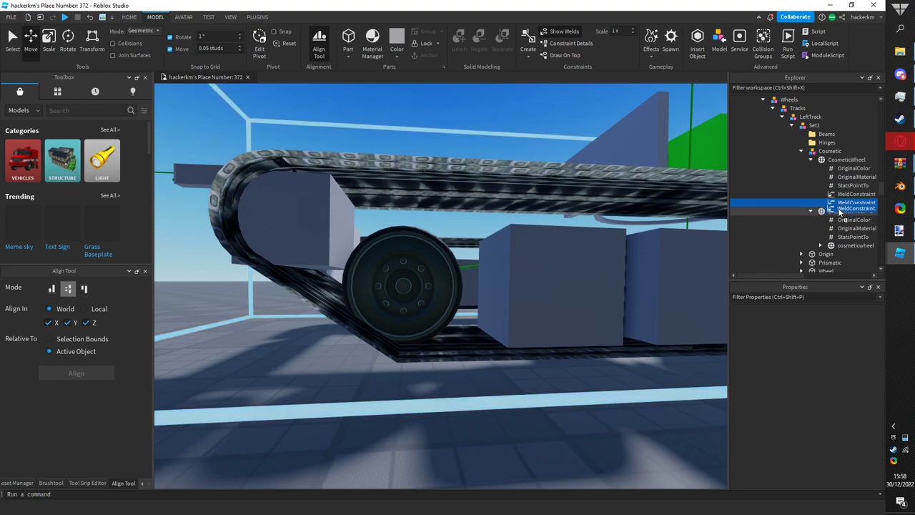
pyautogui.press('Up')
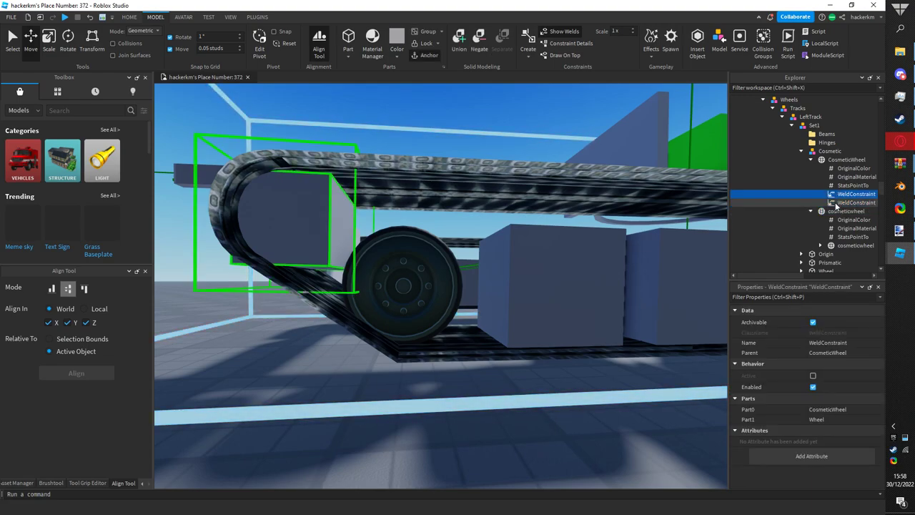
pyautogui.moveTo(841, 216); pyautogui.dragTo(841, 213)
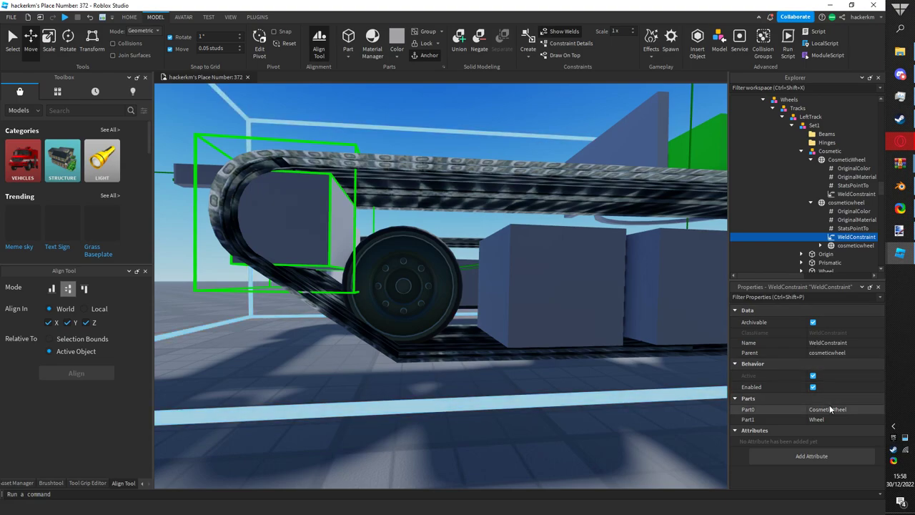
# - Set the copied WeldConstraint's Part0 to the new cosmeticwheel and its Part1 to Set1's Wheel part
pyautogui.click(835, 203)
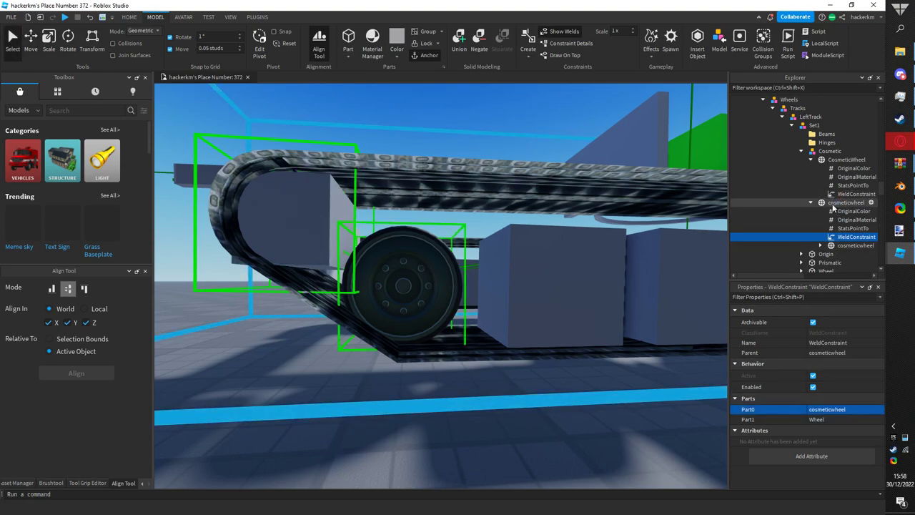
pyautogui.click(819, 420)
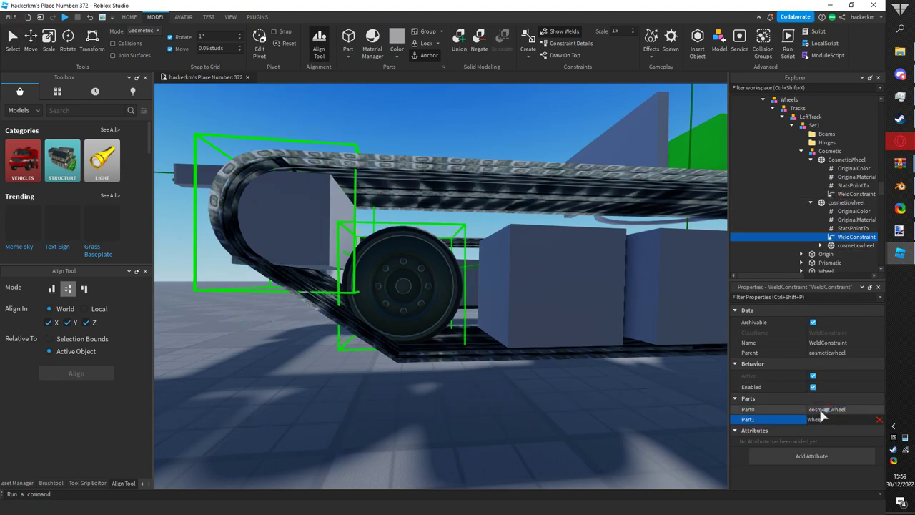
pyautogui.scroll(-1, 831, 228)
pyautogui.click(827, 247)
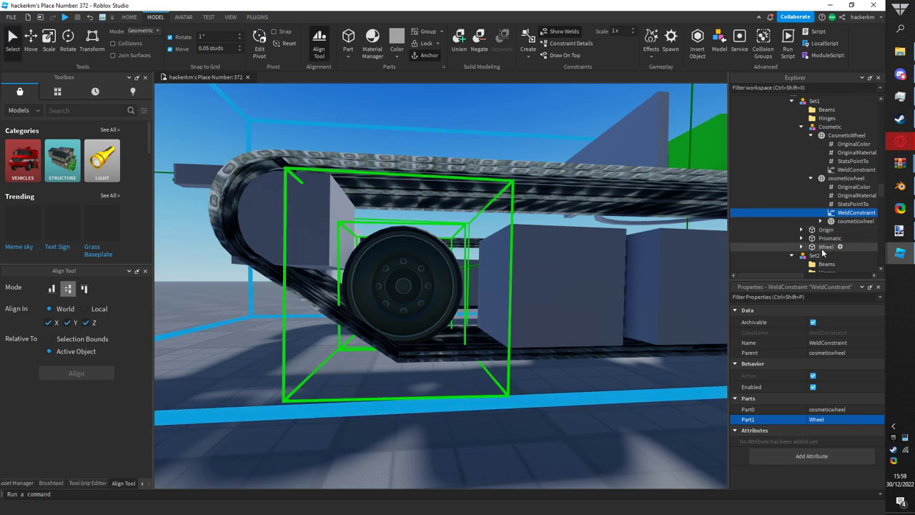
# - Examine the cosmetic road wheel's fit against the track and the neighbouring wheel blocks from several angles
pyautogui.moveTo(643, 246); pyautogui.dragTo(589, 267, button='right')
pyautogui.scroll(-3, 529, 271)
pyautogui.click(478, 273)
pyautogui.scroll(6, 462, 252)
pyautogui.moveTo(478, 273); pyautogui.dragTo(462, 253, button='right')
pyautogui.click(461, 253)
pyautogui.scroll(3, 464, 249)
pyautogui.click(469, 245)
pyautogui.scroll(-4, 491, 228)
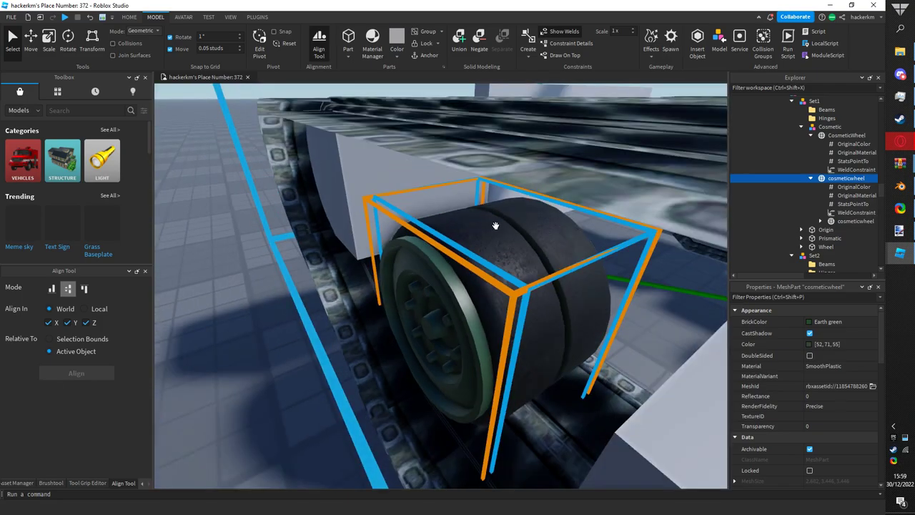
pyautogui.moveTo(493, 226); pyautogui.dragTo(561, 245, button='right')
pyautogui.scroll(-2, 560, 246)
pyautogui.scroll(-4, 855, 409)
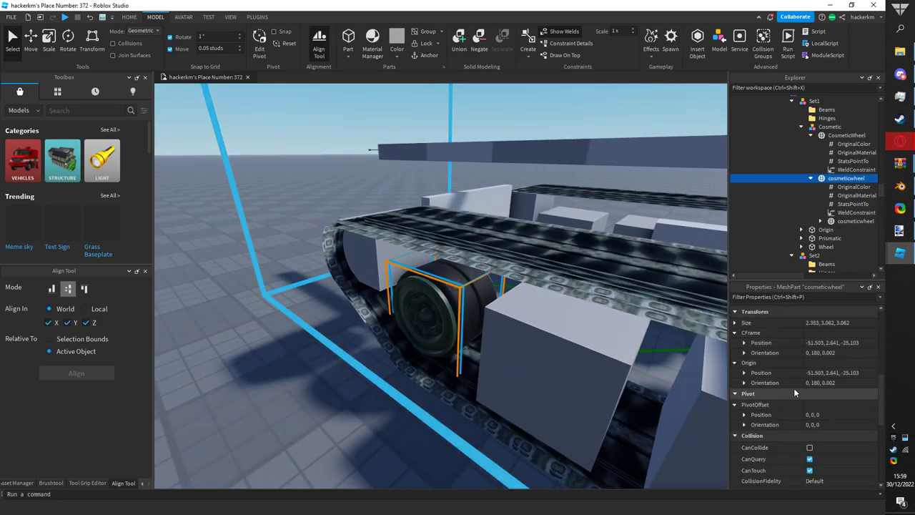
pyautogui.moveTo(473, 343); pyautogui.dragTo(490, 350, button='right')
pyautogui.click(477, 364)
pyautogui.scroll(3, 494, 310)
pyautogui.scroll(-3, 494, 309)
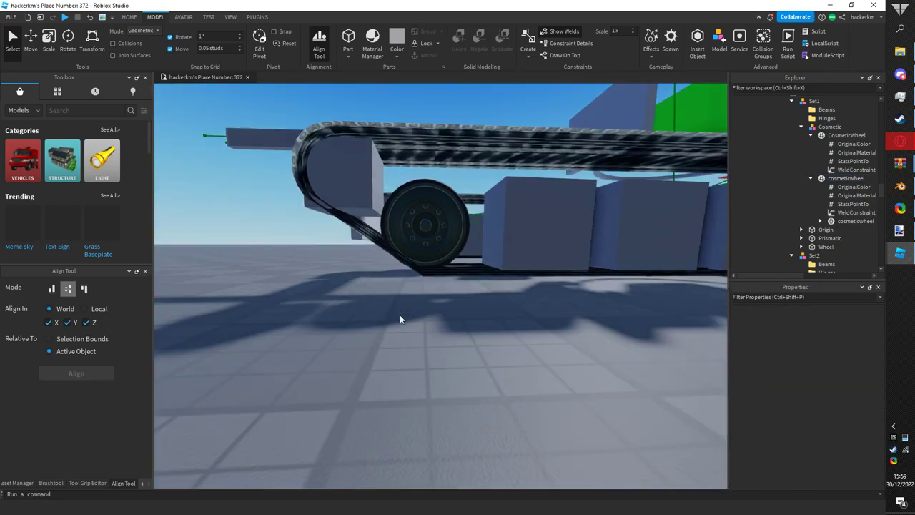
pyautogui.scroll(6, 409, 297)
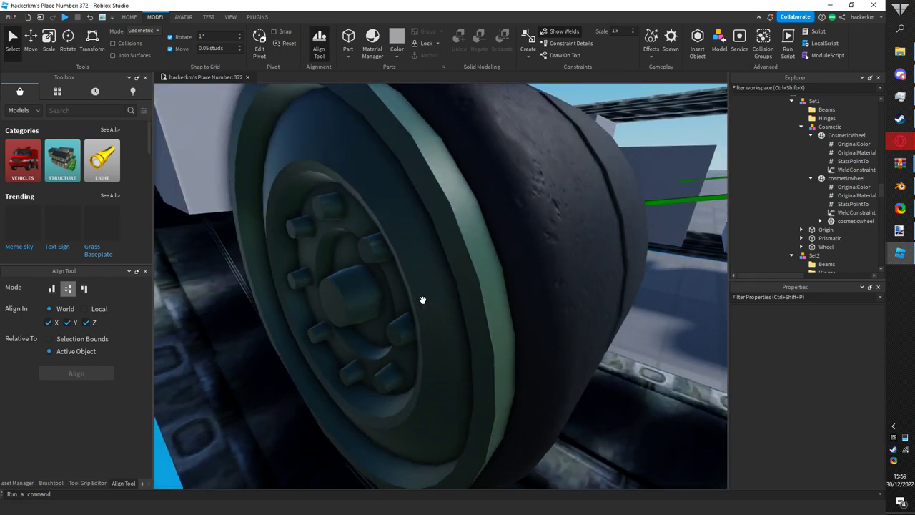
pyautogui.scroll(-4, 423, 300)
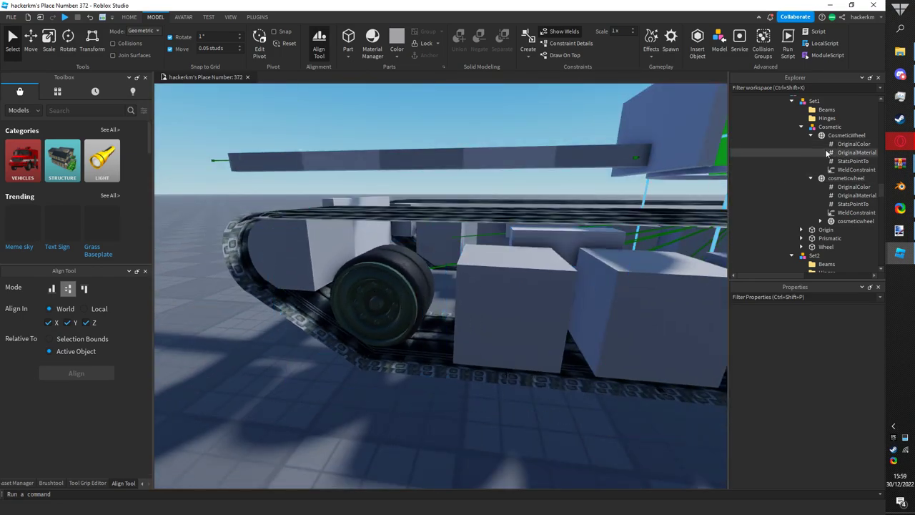
pyautogui.click(899, 252)
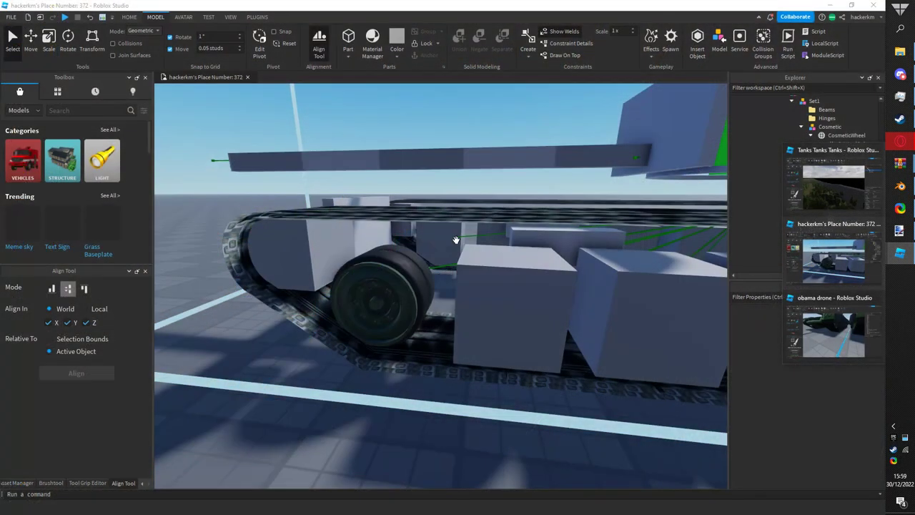
pyautogui.moveTo(456, 239); pyautogui.dragTo(474, 253, button='right')
pyautogui.scroll(-4, 476, 257)
pyautogui.scroll(2, 514, 349)
pyautogui.moveTo(514, 349); pyautogui.dragTo(434, 326, button='right')
pyautogui.moveTo(483, 287); pyautogui.dragTo(390, 284, button='right')
# - Try to resize the new cosmetic road wheel in Set1 proportionally about its centre, and undo the change
pyautogui.click(399, 249)
pyautogui.press('f')
pyautogui.moveTo(404, 250); pyautogui.dragTo(410, 251, button='right')
pyautogui.click(409, 251)
pyautogui.scroll(-5, 409, 250)
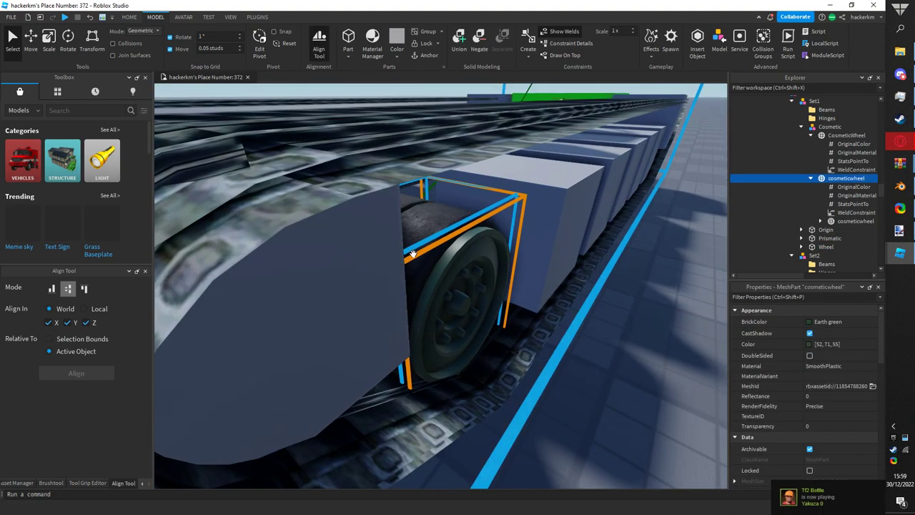
pyautogui.hotkey('ctrl', '3')
pyautogui.keyDown('ctrl'); pyautogui.keyDown('shift'); pyautogui.moveTo(490, 319); pyautogui.dragTo(513, 329); pyautogui.keyUp('shift'); pyautogui.keyUp('ctrl')
pyautogui.hotkey('ctrl', 'z')
# - Select the invisible Wheel part of LeftTrack's Set1 and try to resize it about its centre
pyautogui.moveTo(512, 329); pyautogui.dragTo(512, 329, button='right')
pyautogui.scroll(-3, 460, 278)
pyautogui.moveTo(460, 278); pyautogui.dragTo(462, 315, button='right')
pyautogui.click(463, 307)
pyautogui.press('q')
pyautogui.press('a')
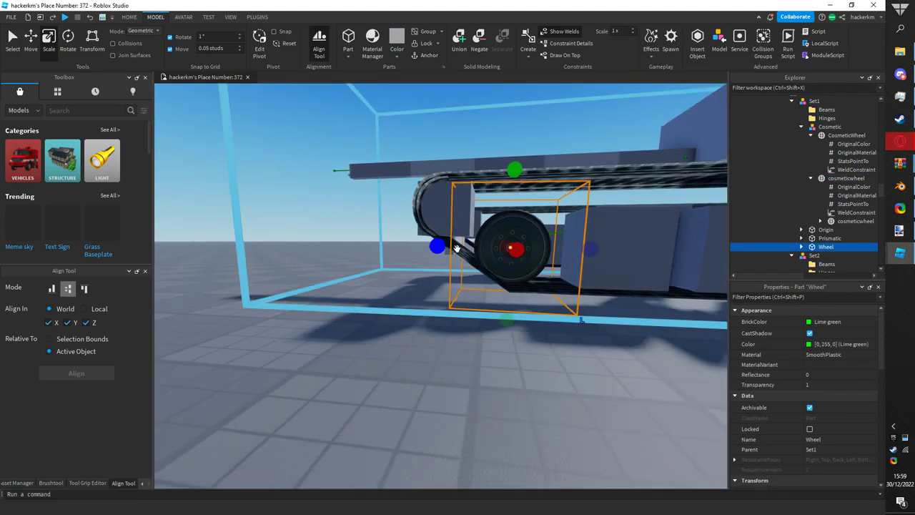
pyautogui.press('d')
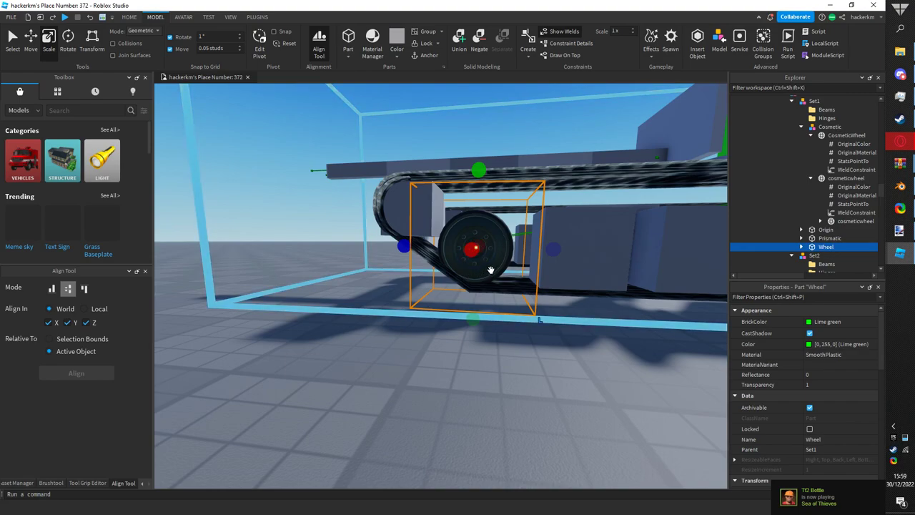
pyautogui.keyDown('ctrl'); pyautogui.keyDown('shift'); pyautogui.moveTo(478, 324); pyautogui.dragTo(478, 310); pyautogui.keyUp('shift'); pyautogui.keyUp('ctrl')
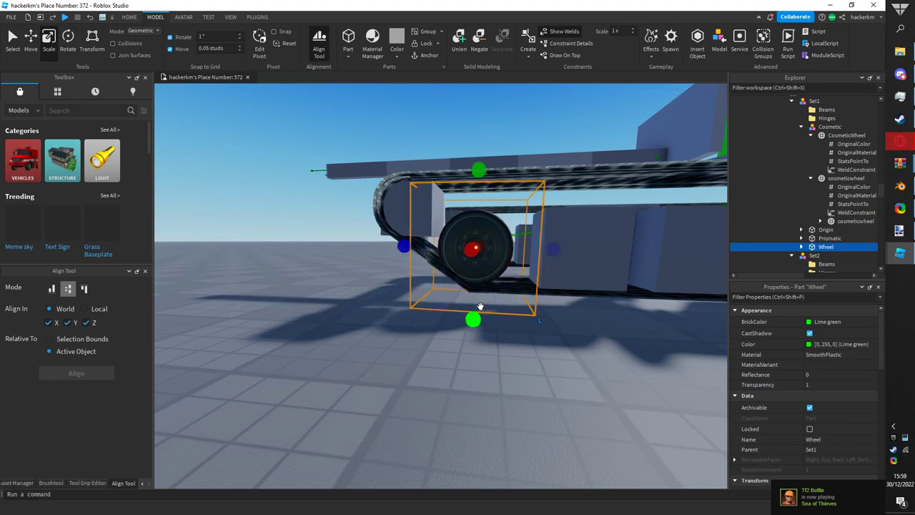
# - Set the Transparency of Set1's Wheel part to 0
pyautogui.press('d')
pyautogui.moveTo(483, 321); pyautogui.dragTo(462, 260, button='right')
pyautogui.press('e')
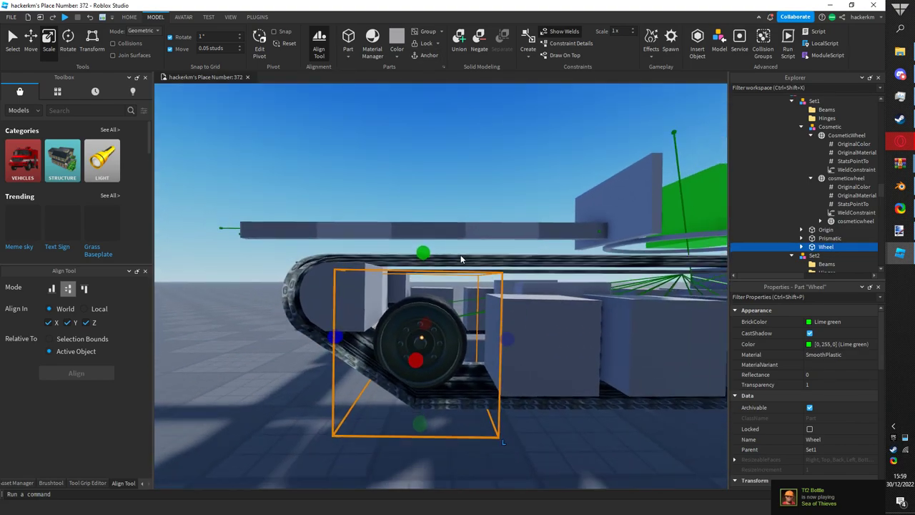
pyautogui.press('q')
pyautogui.write('0')
pyautogui.press('Return')
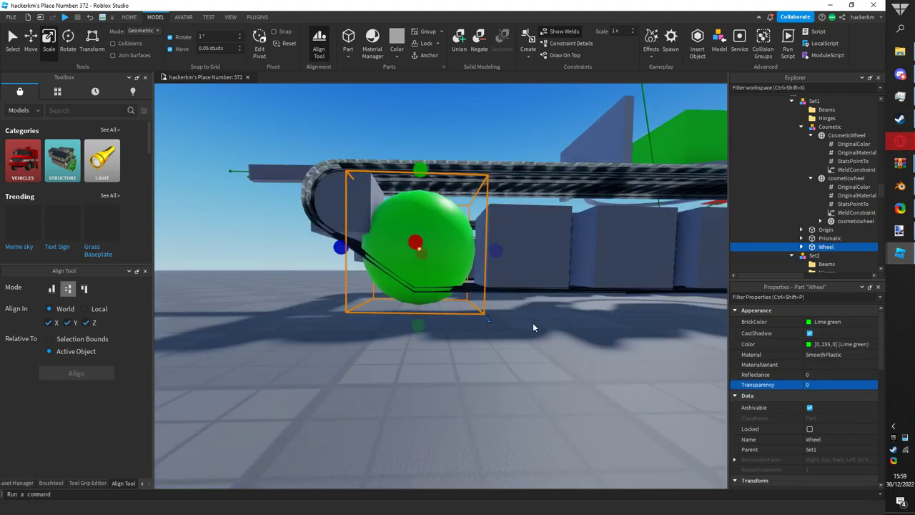
# - Try to shrink the lime green Wheel part to the cosmetic road wheel's outer diameter, and undo the resizing
pyautogui.moveTo(530, 321); pyautogui.dragTo(530, 324, button='right')
pyautogui.moveTo(486, 284); pyautogui.dragTo(485, 278, button='right')
pyautogui.press('e')
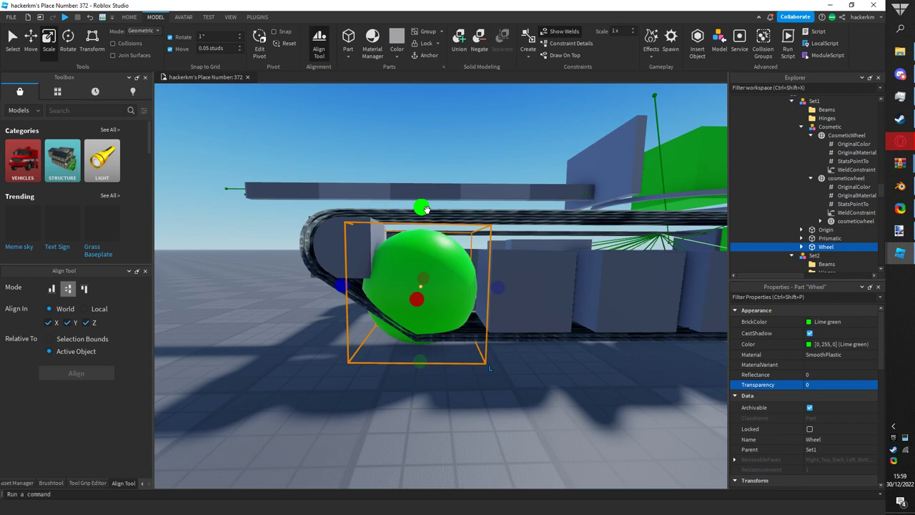
pyautogui.moveTo(425, 209); pyautogui.dragTo(423, 226)
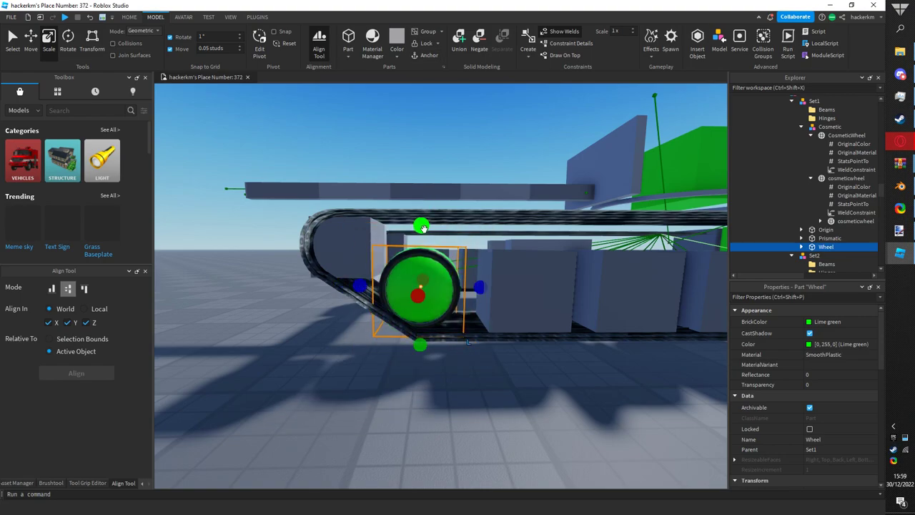
pyautogui.scroll(10, 424, 227)
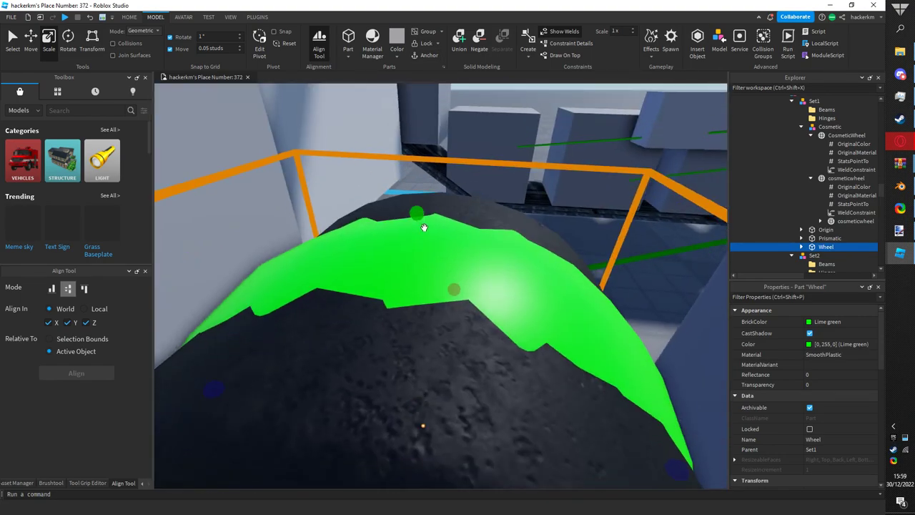
pyautogui.moveTo(424, 228); pyautogui.dragTo(422, 198, button='right')
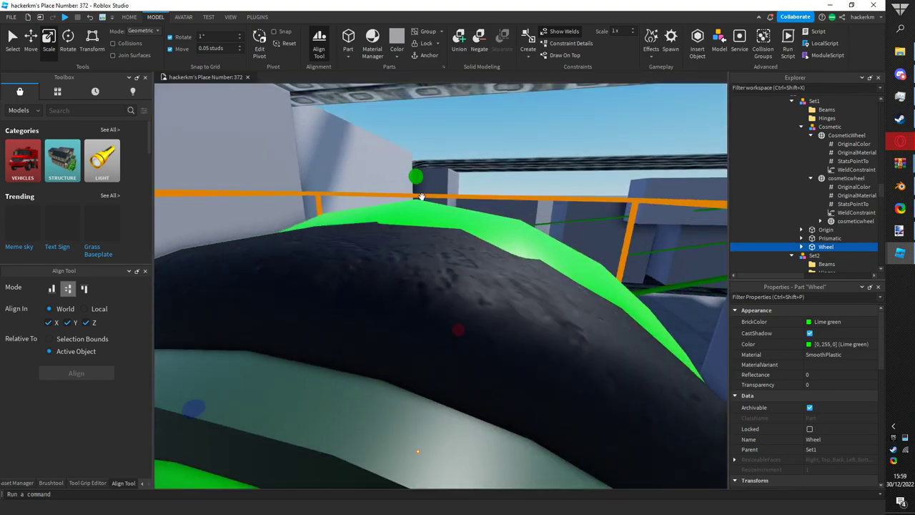
pyautogui.moveTo(417, 178); pyautogui.dragTo(418, 188)
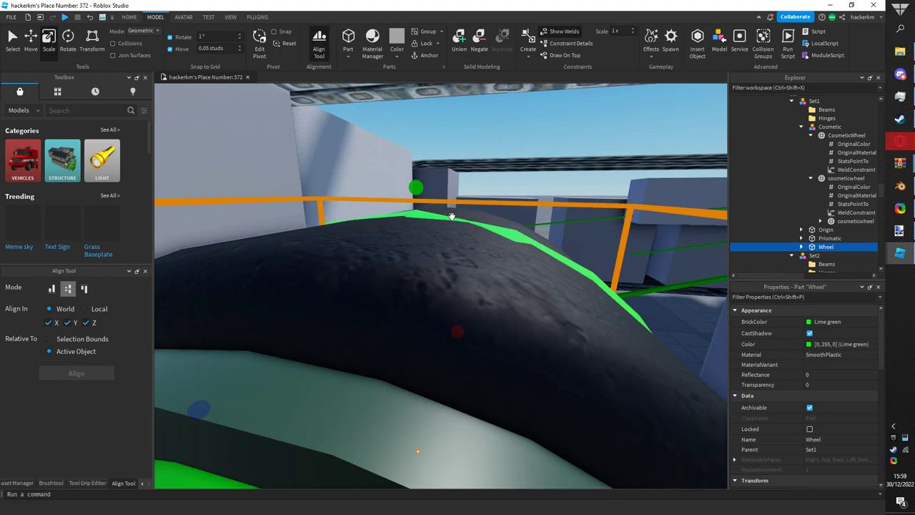
pyautogui.scroll(-10, 517, 247)
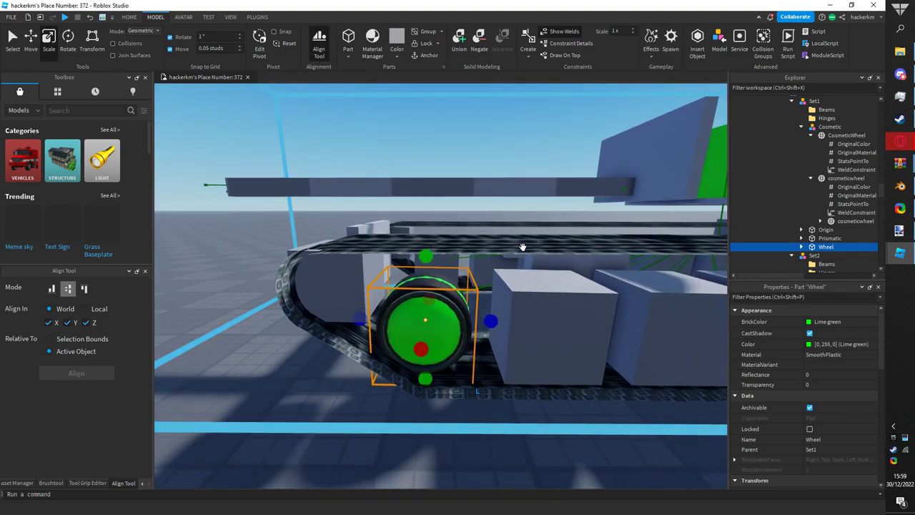
pyautogui.moveTo(567, 327); pyautogui.dragTo(568, 332, button='right')
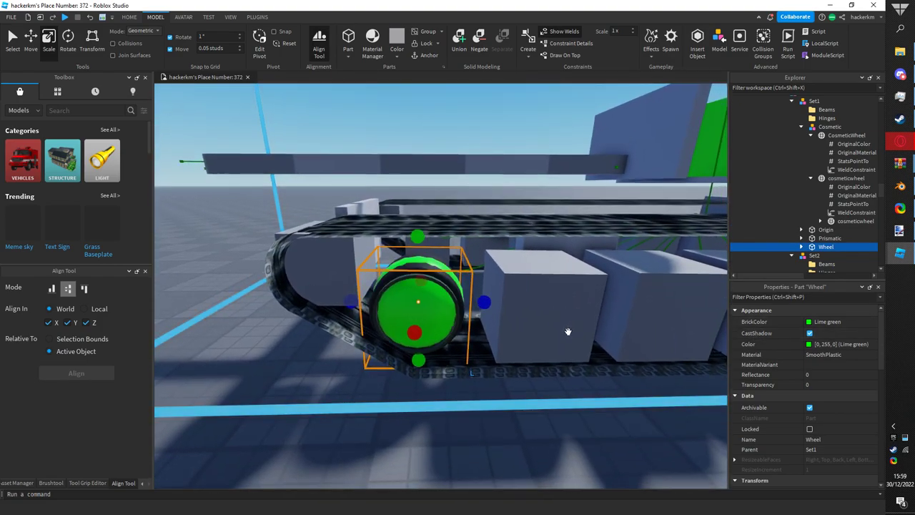
pyautogui.hotkey('ctrl', 'z')
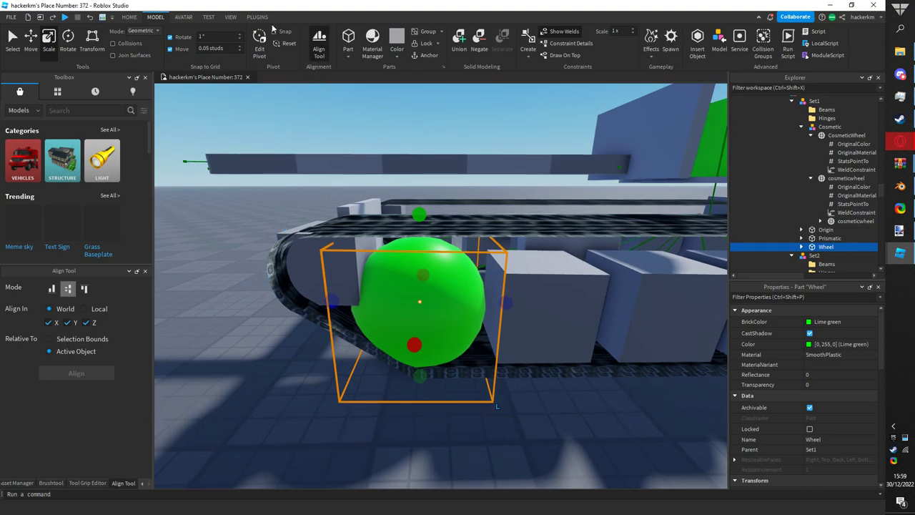
# - Open the Studio Build Suite plugin's SBS building tools
pyautogui.click(258, 17)
pyautogui.click(311, 57)
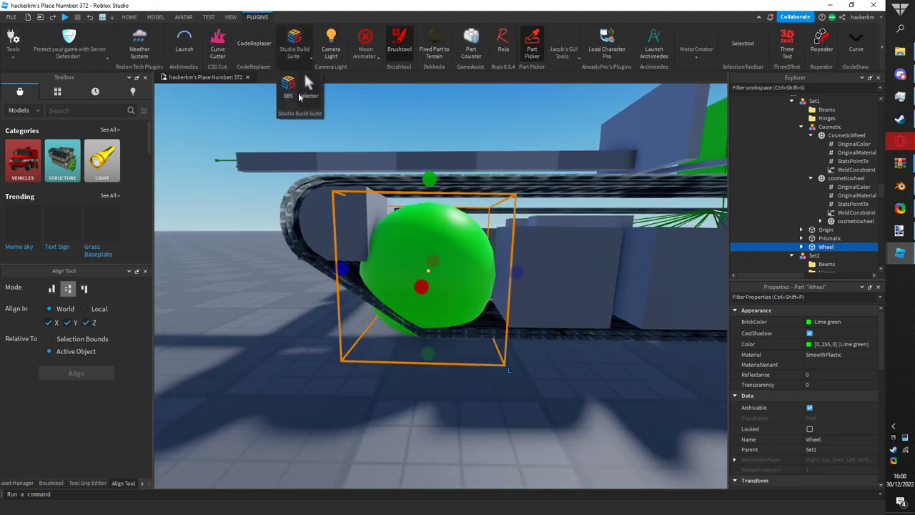
pyautogui.click(292, 92)
# - Filter the workspace objects by "Wheel" and collapse the model holding the metal wheel part meshes
pyautogui.click(770, 87)
pyautogui.write('Wheel')
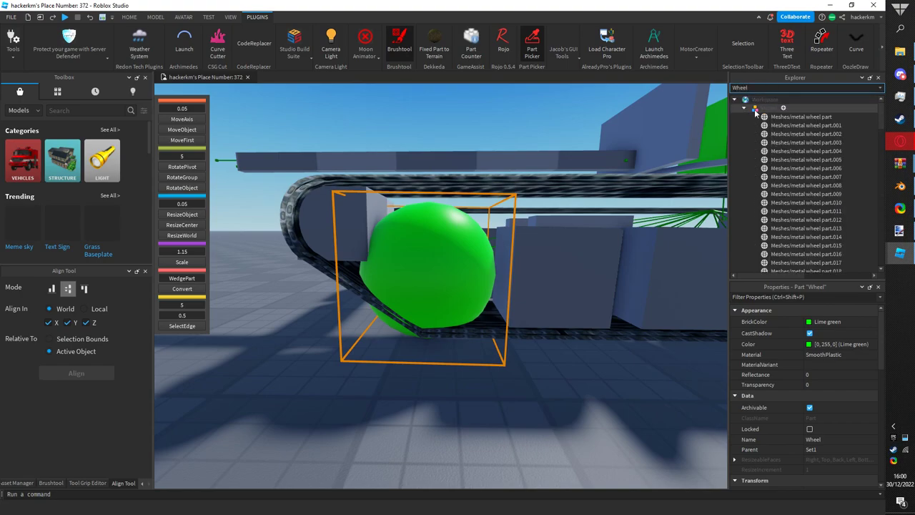
pyautogui.click(758, 116)
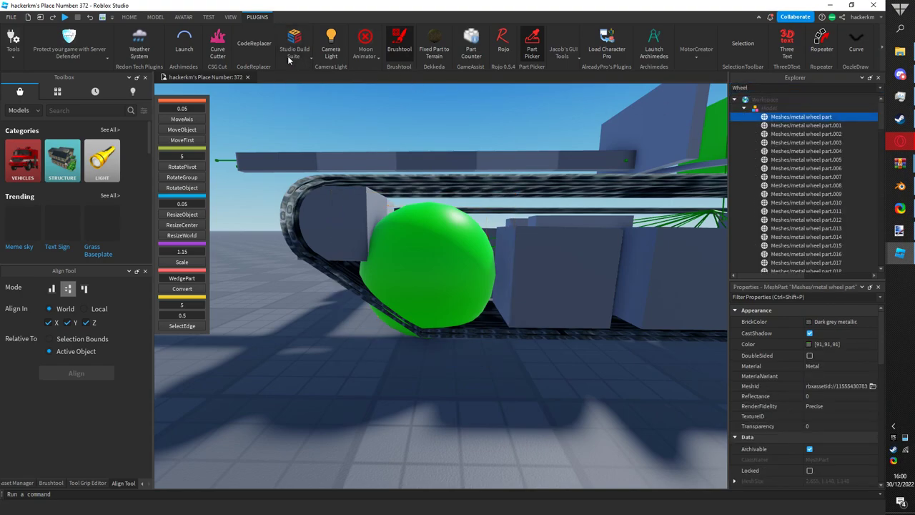
pyautogui.click(745, 108)
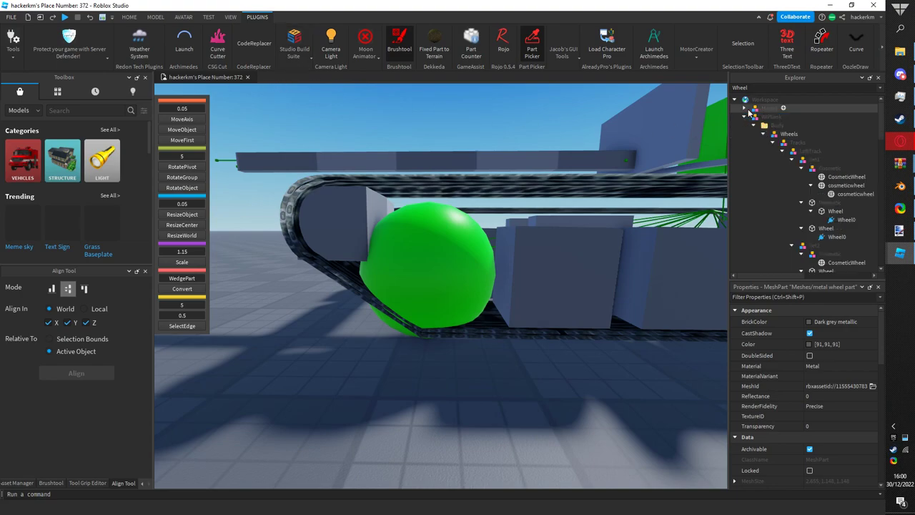
pyautogui.click(745, 116)
pyautogui.click(745, 116)
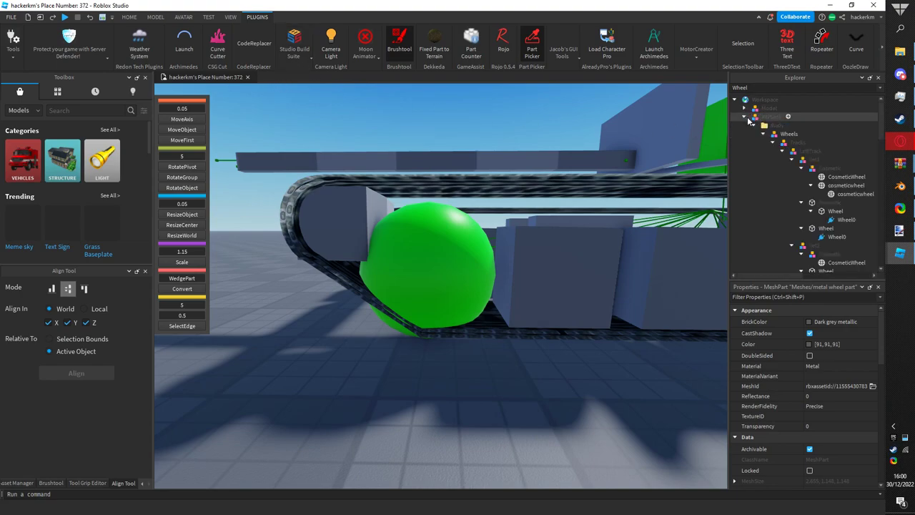
# - Select all the Wheel parts along the right track, including the Prismatic Wheel in Set1
pyautogui.scroll(-12, 796, 153)
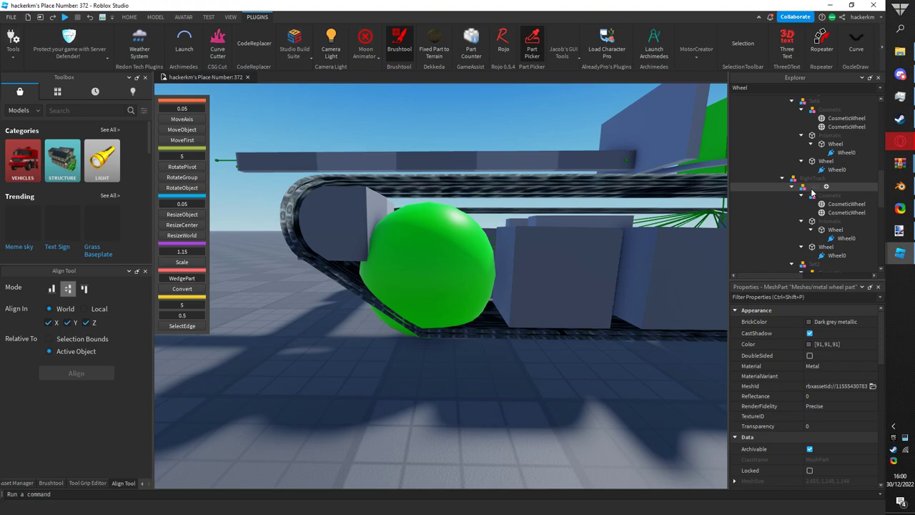
pyautogui.click(826, 247)
pyautogui.press('f')
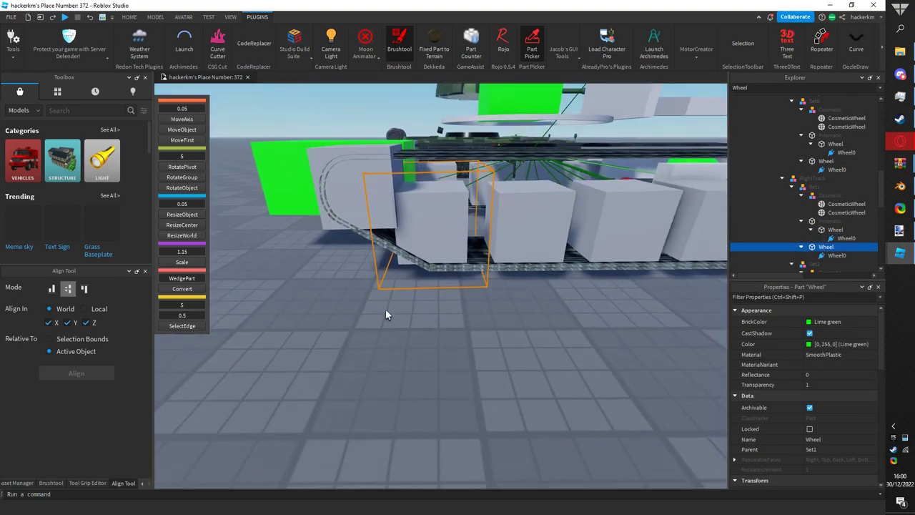
pyautogui.click(360, 188)
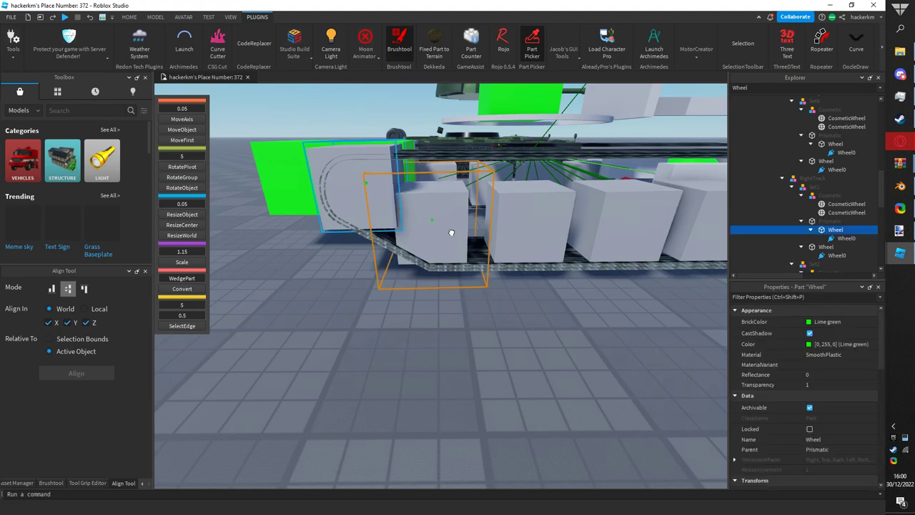
pyautogui.keyDown('shift'); pyautogui.click(451, 232); pyautogui.keyUp('shift')
pyautogui.press('s')
pyautogui.press('d')
pyautogui.keyDown('shift'); pyautogui.click(420, 261); pyautogui.keyUp('shift')
pyautogui.keyDown('shift'); pyautogui.click(500, 259); pyautogui.keyUp('shift')
pyautogui.keyDown('shift'); pyautogui.click(557, 253); pyautogui.keyUp('shift')
pyautogui.keyDown('shift'); pyautogui.click(599, 248); pyautogui.keyUp('shift')
pyautogui.keyDown('shift'); pyautogui.click(683, 234); pyautogui.keyUp('shift')
pyautogui.press('d')
pyautogui.keyDown('shift'); pyautogui.click(503, 215); pyautogui.keyUp('shift')
# - Add the left track's Wheel parts to the selection and set the Transparency of all selected parts to 0
pyautogui.moveTo(494, 214); pyautogui.dragTo(495, 215, button='right')
pyautogui.press('w')
pyautogui.keyDown('ctrl'); pyautogui.click(447, 237); pyautogui.keyUp('ctrl')
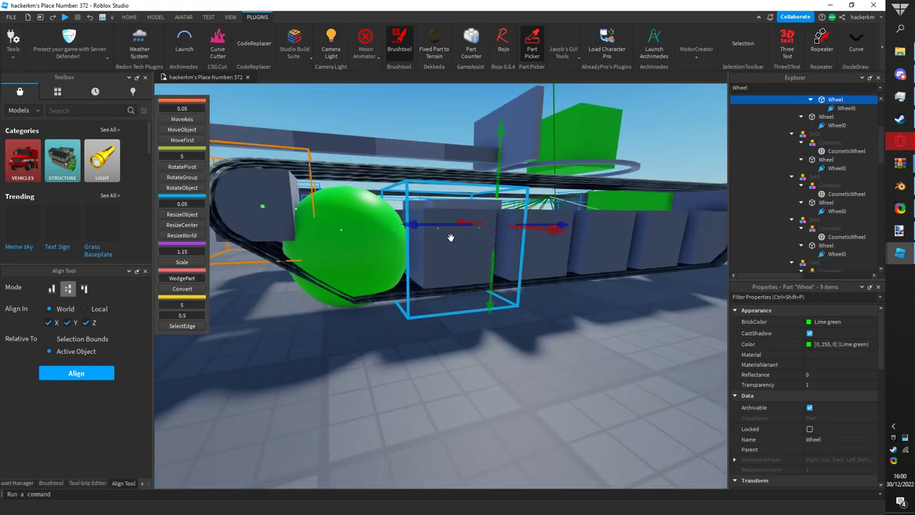
pyautogui.moveTo(447, 237); pyautogui.dragTo(436, 265, button='right')
pyautogui.keyDown('shift'); pyautogui.click(469, 258); pyautogui.keyUp('shift')
pyautogui.keyDown('shift'); pyautogui.click(562, 245); pyautogui.keyUp('shift')
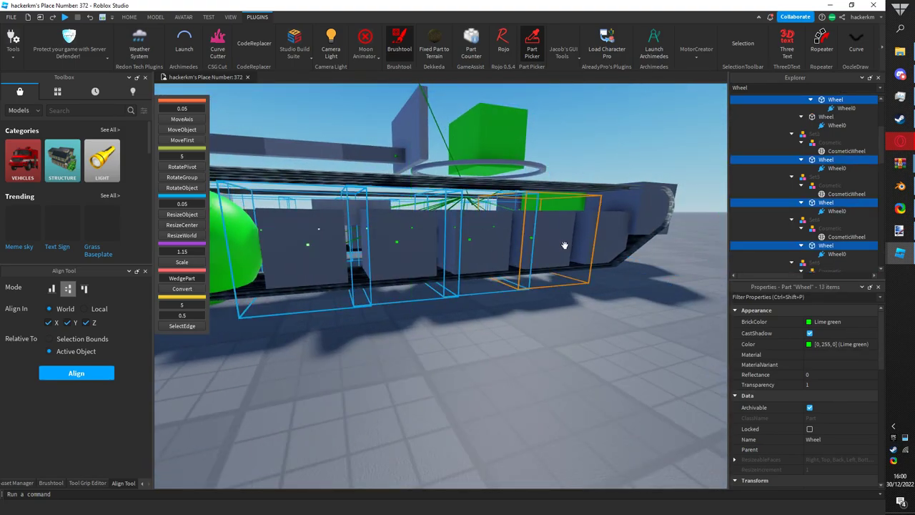
pyautogui.keyDown('shift'); pyautogui.click(625, 230); pyautogui.keyUp('shift')
pyautogui.keyDown('shift'); pyautogui.click(654, 207); pyautogui.keyUp('shift')
pyautogui.press('a')
pyautogui.moveTo(615, 219); pyautogui.dragTo(615, 220, button='right')
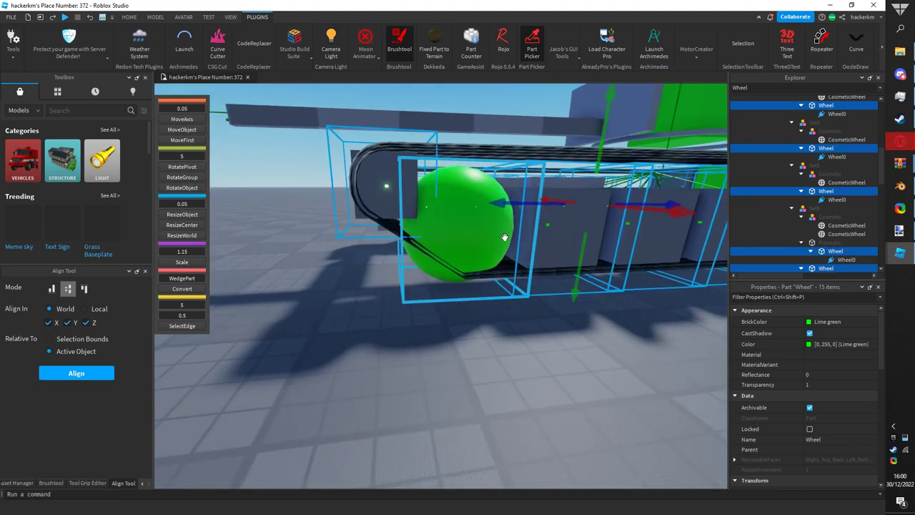
pyautogui.keyDown('shift'); pyautogui.click(512, 237); pyautogui.keyUp('shift')
pyautogui.write('0')
pyautogui.press('Return')
pyautogui.moveTo(541, 259); pyautogui.dragTo(227, 224, button='right')
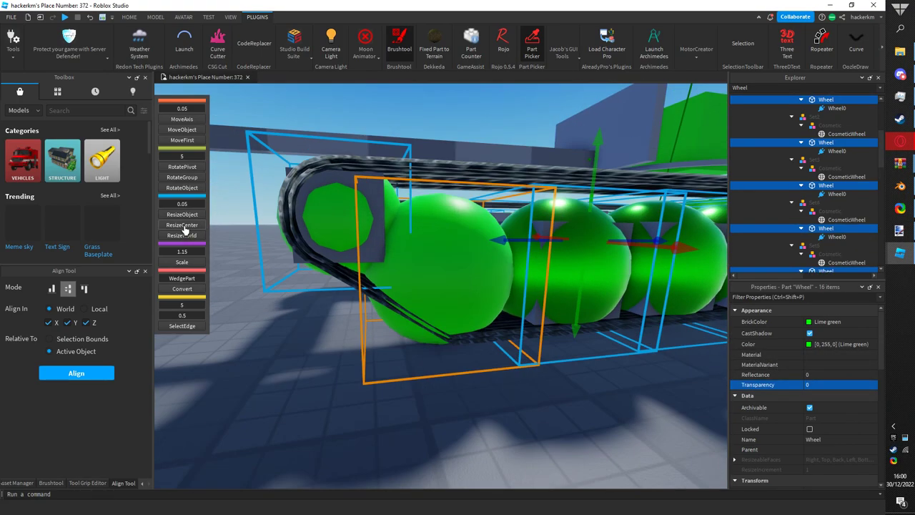
# - Shrink the selected Wheel parts from their centres with ResizeCenter until they fit inside the cosmetic road wheel, using a final resize of 1.5
pyautogui.click(185, 227)
pyautogui.moveTo(281, 236); pyautogui.dragTo(281, 236, button='right')
pyautogui.moveTo(455, 200); pyautogui.dragTo(491, 144, button='right')
pyautogui.scroll(3, 427, 266)
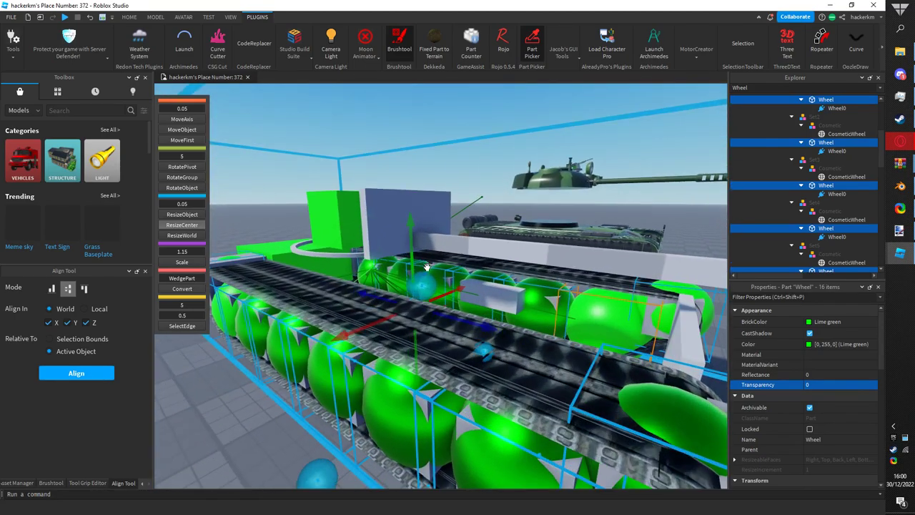
pyautogui.moveTo(425, 282); pyautogui.dragTo(440, 311)
pyautogui.moveTo(453, 296); pyautogui.dragTo(457, 289)
pyautogui.moveTo(457, 289); pyautogui.dragTo(442, 251, button='right')
pyautogui.moveTo(442, 250); pyautogui.dragTo(438, 265)
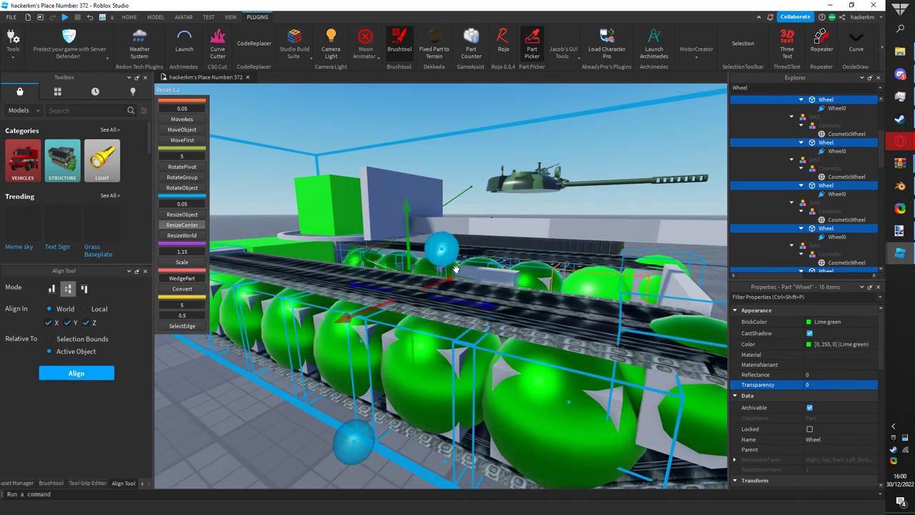
pyautogui.moveTo(446, 334); pyautogui.dragTo(444, 341, button='right')
pyautogui.moveTo(420, 359); pyautogui.dragTo(424, 334)
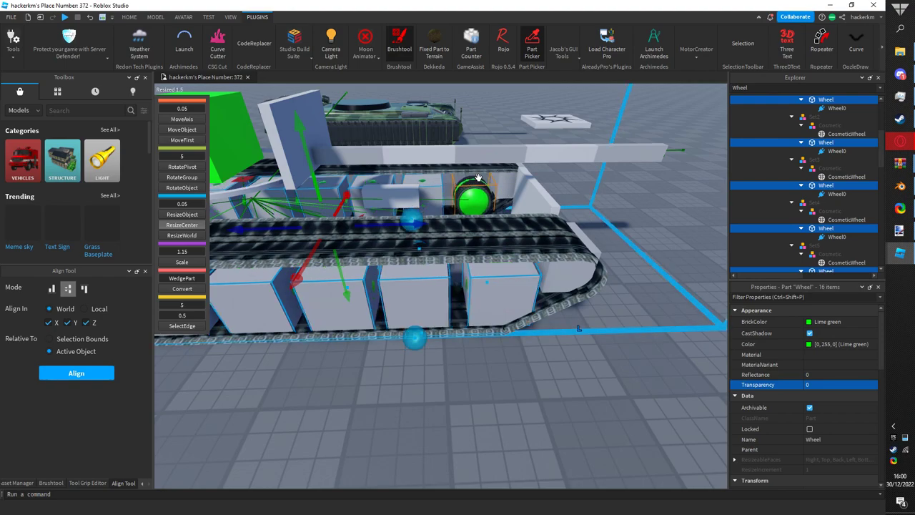
# - Set the Transparency of the resized Wheel parts to 1, deselect them and clear the Explorer filter
pyautogui.moveTo(500, 285); pyautogui.dragTo(523, 291, button='right')
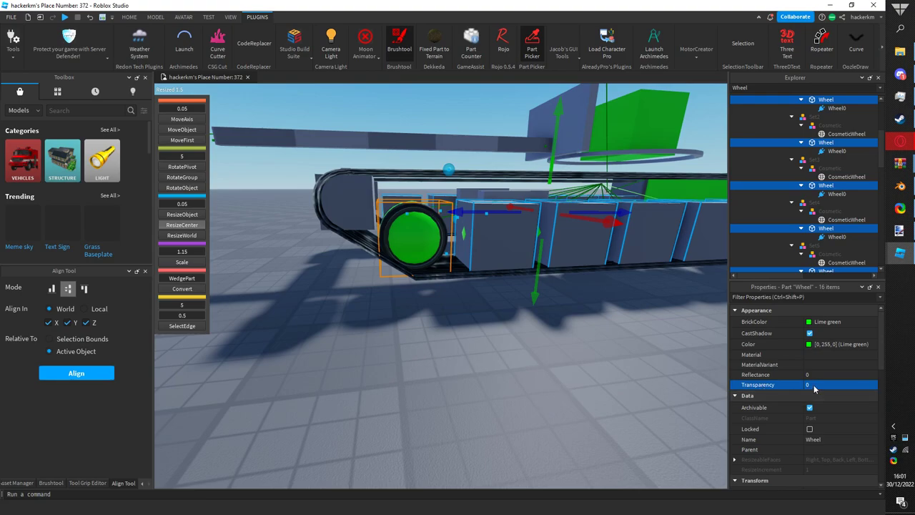
pyautogui.click(511, 365)
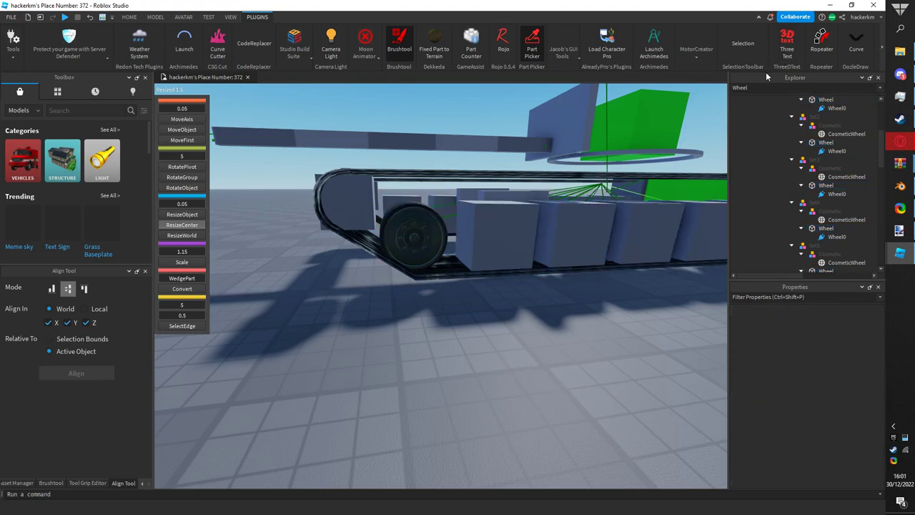
pyautogui.press('BackSpace')
pyautogui.click(448, 369)
# - Examine the Wheel part of the left track's Set2 and the Prismatic Wheel part of Set1
pyautogui.moveTo(399, 240); pyautogui.dragTo(394, 245, button='right')
pyautogui.press('w')
pyautogui.press('e')
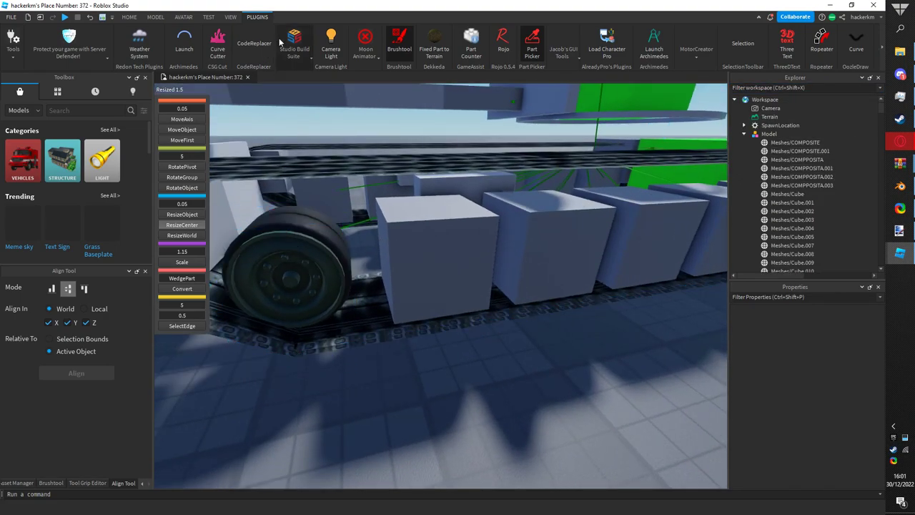
pyautogui.click(436, 272)
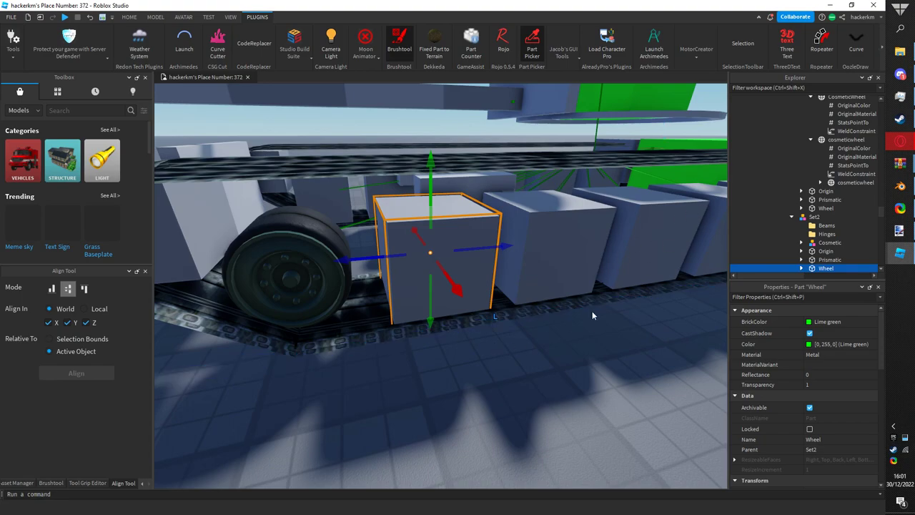
pyautogui.press('f')
pyautogui.scroll(-3, 804, 202)
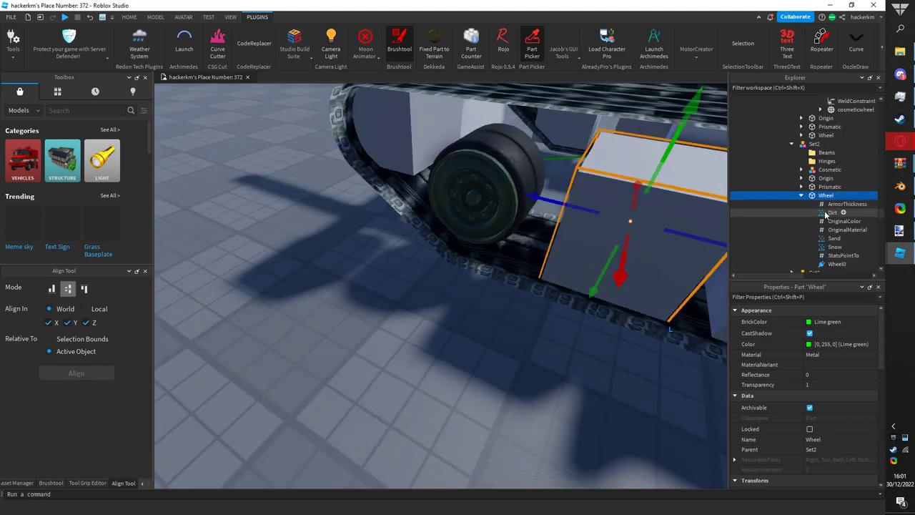
pyautogui.click(801, 196)
pyautogui.moveTo(457, 164); pyautogui.dragTo(449, 162, button='right')
pyautogui.press('a')
pyautogui.click(461, 162)
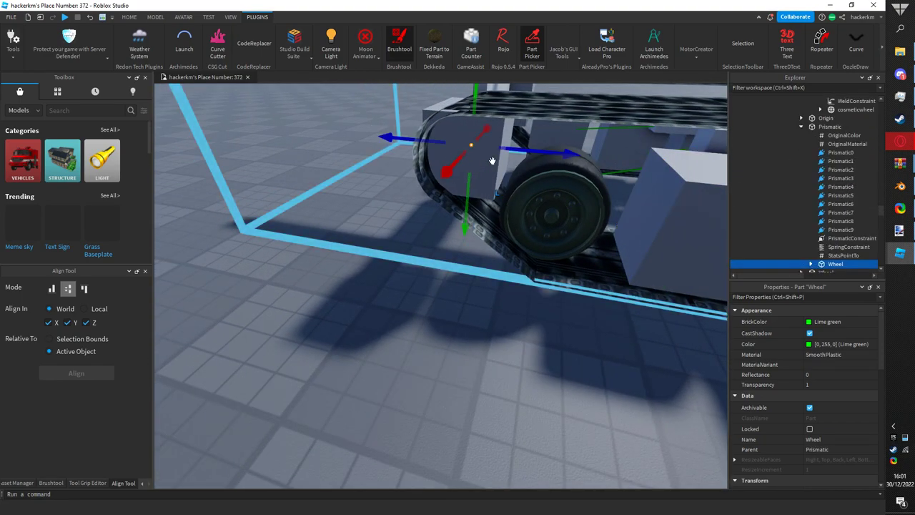
pyautogui.click(532, 346)
# - Select the cosmetic road wheel mesh on the left track to locate its Set1 model in the Explorer
pyautogui.scroll(3, 536, 322)
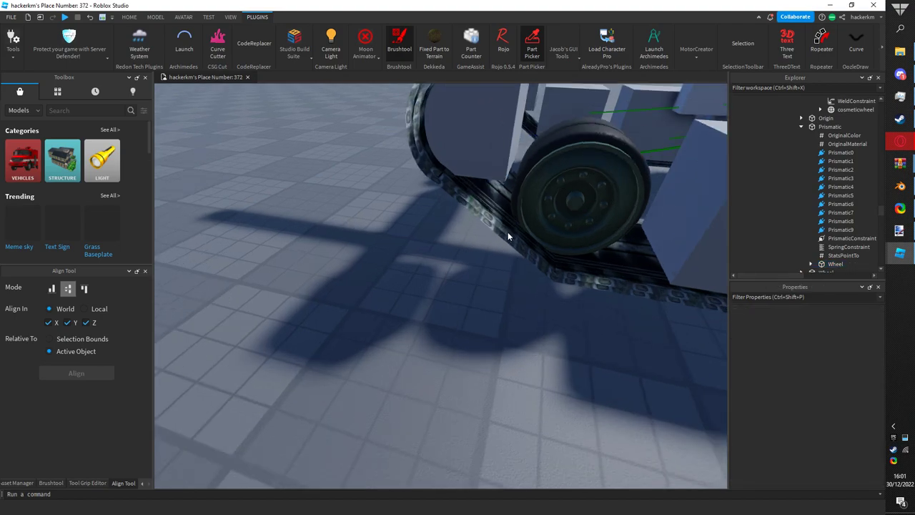
pyautogui.moveTo(505, 232); pyautogui.dragTo(435, 231, button='right')
pyautogui.scroll(3, 435, 231)
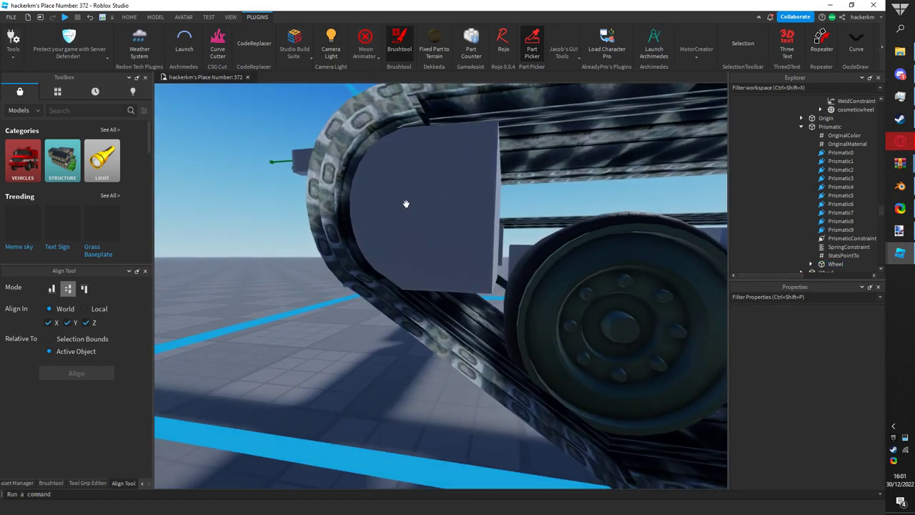
pyautogui.moveTo(407, 204); pyautogui.dragTo(427, 272, button='middle')
pyautogui.click(428, 273)
pyautogui.click(594, 321)
pyautogui.scroll(3, 811, 178)
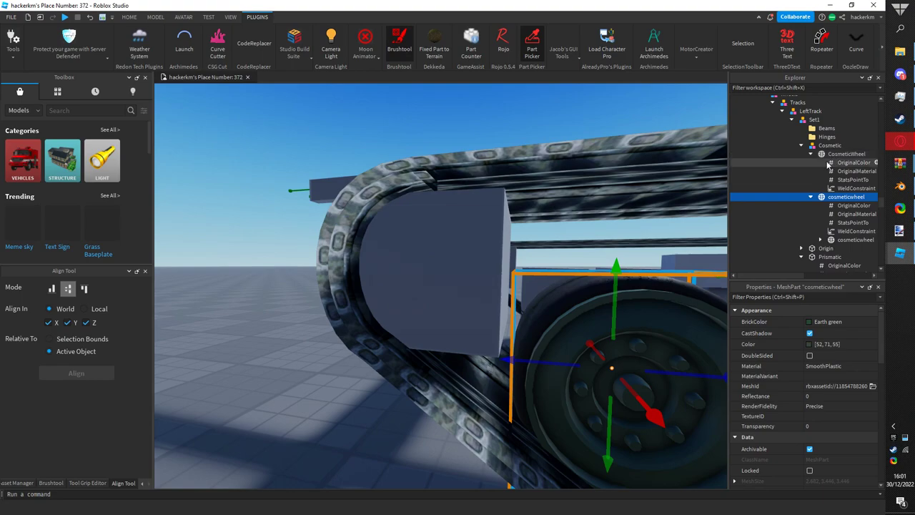
# - Try moving the left track's Set1 model along the length of the track
pyautogui.click(816, 120)
pyautogui.scroll(3, 574, 156)
pyautogui.hotkey('ctrl', 'd')
pyautogui.scroll(-6, 573, 159)
pyautogui.moveTo(572, 160); pyautogui.dragTo(507, 235, button='right')
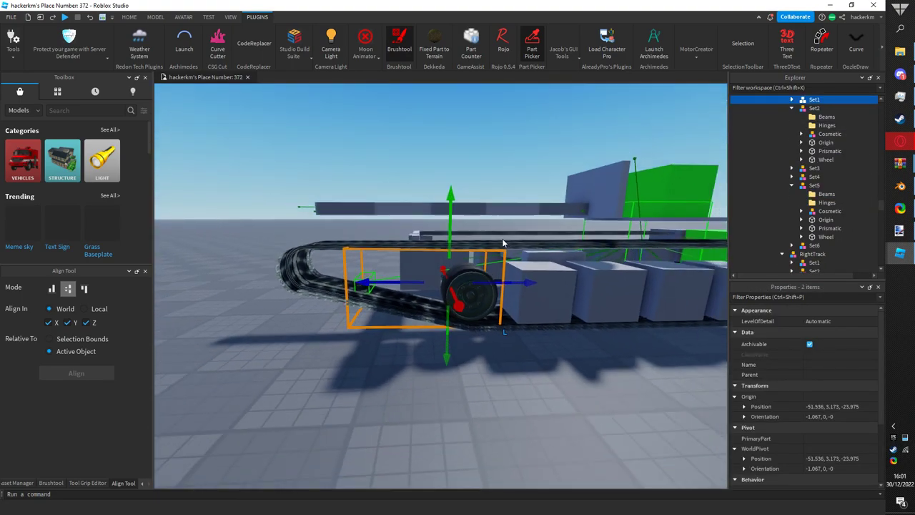
pyautogui.moveTo(386, 287); pyautogui.dragTo(400, 283)
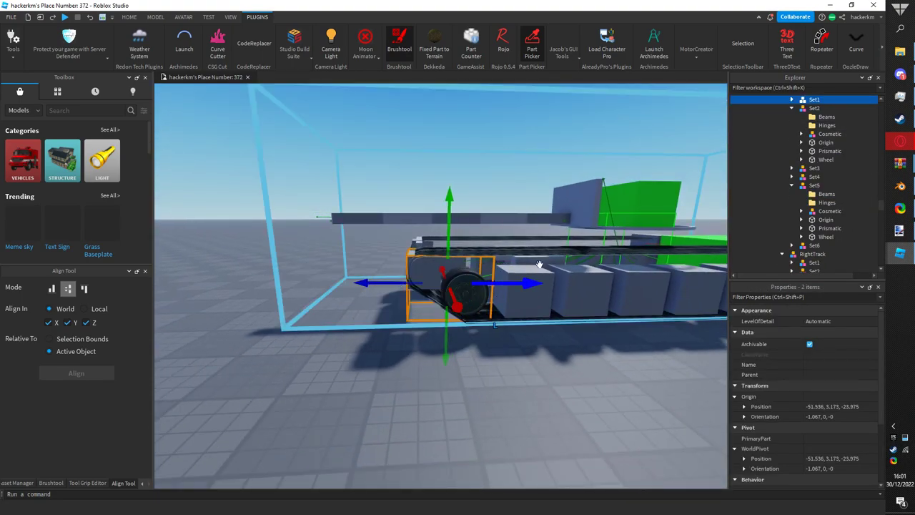
pyautogui.scroll(1, 522, 275)
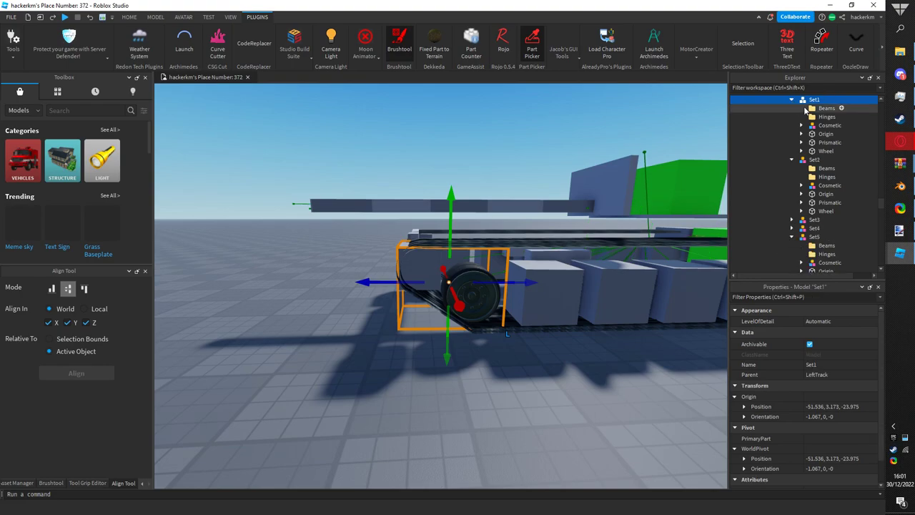
# - Duplicate Set1's cosmeticwheel mesh and align the copy to the original CosmeticWheel block at the track's curved end
pyautogui.click(840, 133)
pyautogui.press('f')
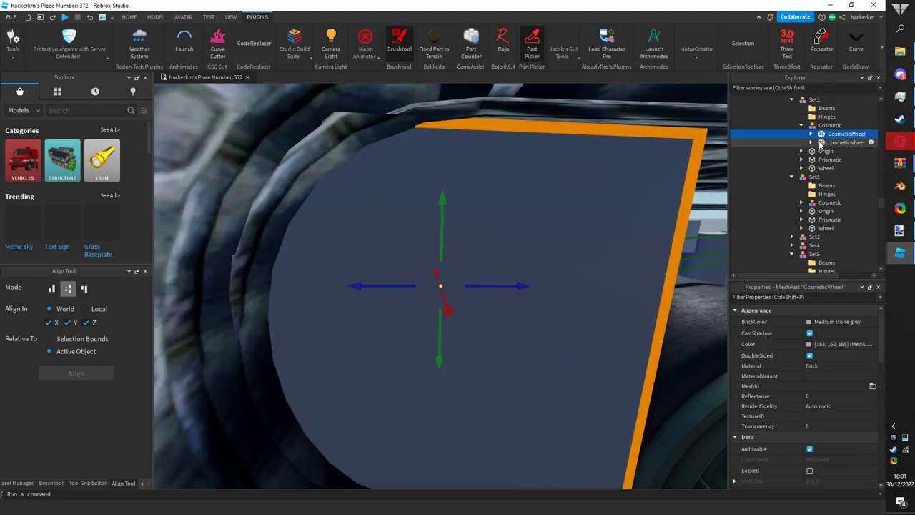
pyautogui.click(835, 142)
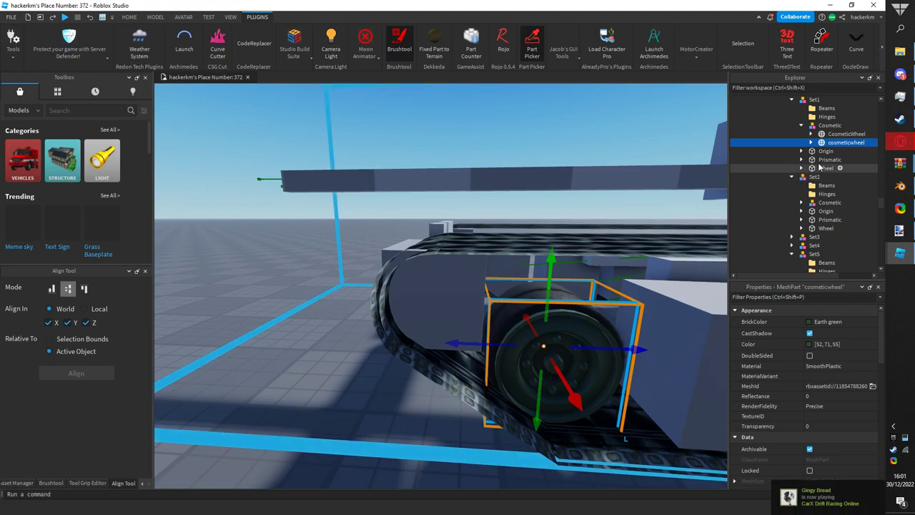
pyautogui.hotkey('ctrl', 'd')
pyautogui.keyDown('ctrl'); pyautogui.click(838, 134); pyautogui.keyUp('ctrl')
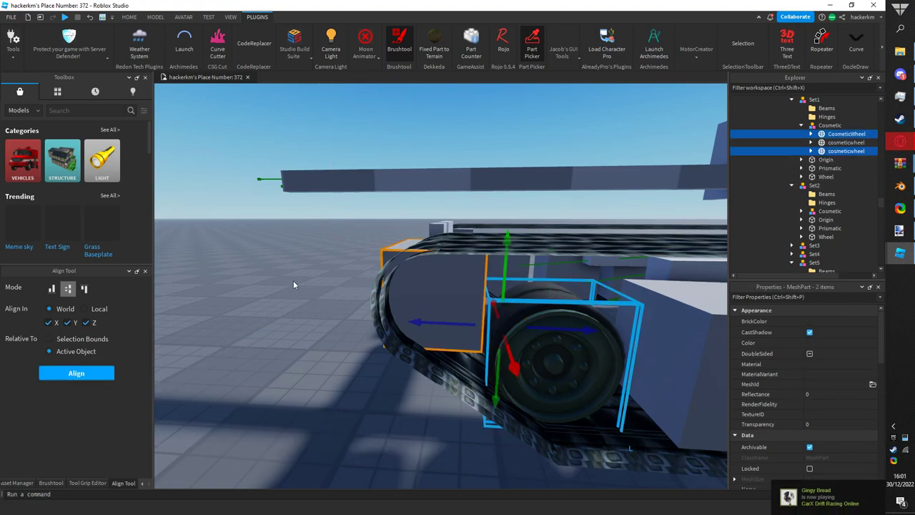
pyautogui.click(70, 373)
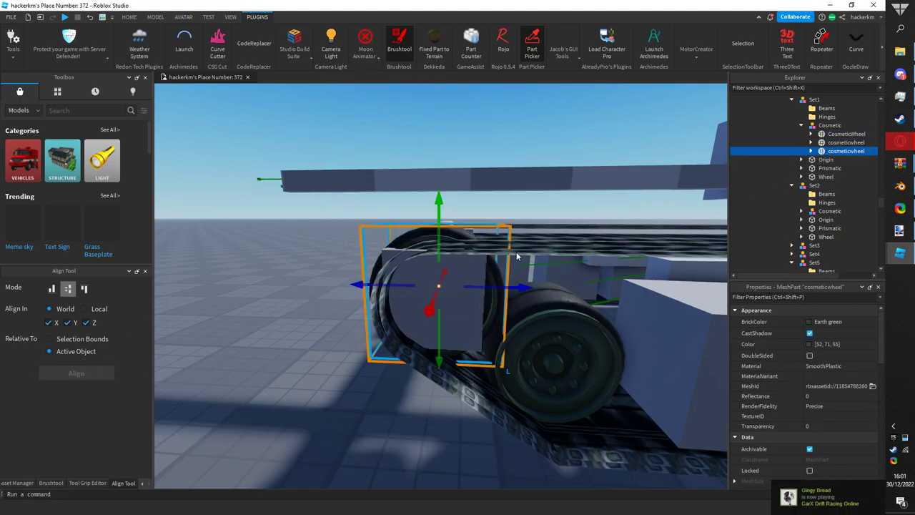
# - Scale the duplicated cosmeticwheel down evenly about its centre to fit inside the curved end of the track
pyautogui.moveTo(542, 253); pyautogui.dragTo(545, 243, button='right')
pyautogui.hotkey('ctrl', '3')
pyautogui.keyDown('ctrl'); pyautogui.keyDown('shift'); pyautogui.moveTo(428, 234); pyautogui.dragTo(429, 254); pyautogui.keyUp('shift'); pyautogui.keyUp('ctrl')
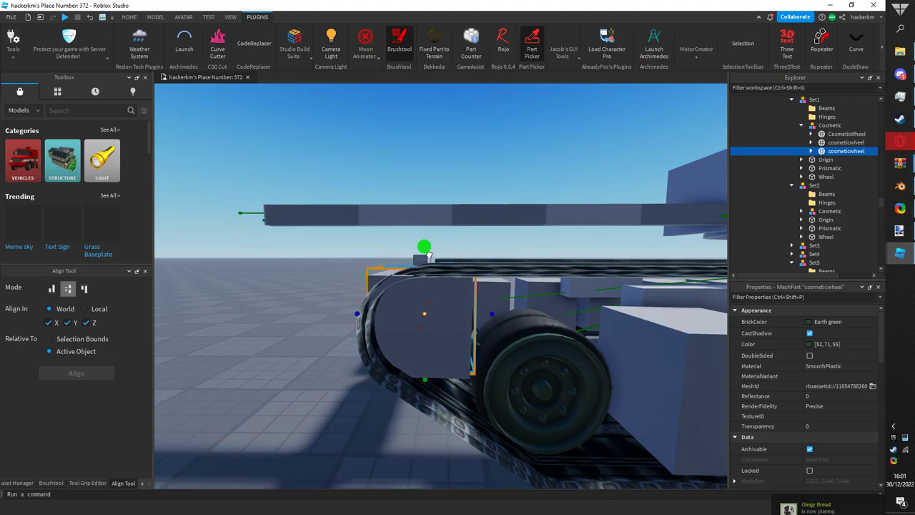
pyautogui.scroll(-2, 427, 252)
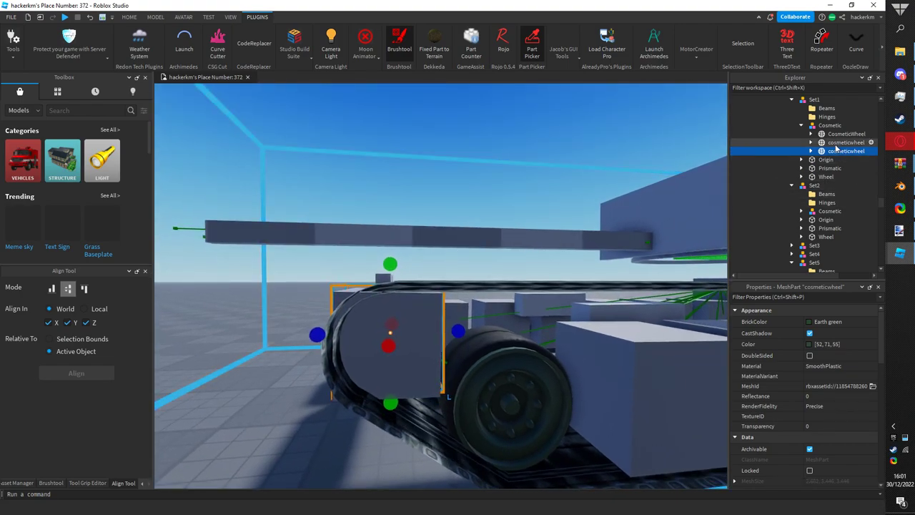
# - Delete the original CosmeticWheel block from Set1's Cosmetic model
pyautogui.click(838, 142)
pyautogui.click(835, 135)
pyautogui.press('Delete')
# - Paste a copy of the first cosmeticwheel's WeldConstraint into the second cosmeticwheel and delete the surplus WeldConstraint there
pyautogui.click(811, 133)
pyautogui.click(834, 169)
pyautogui.hotkey('ctrl', 'c')
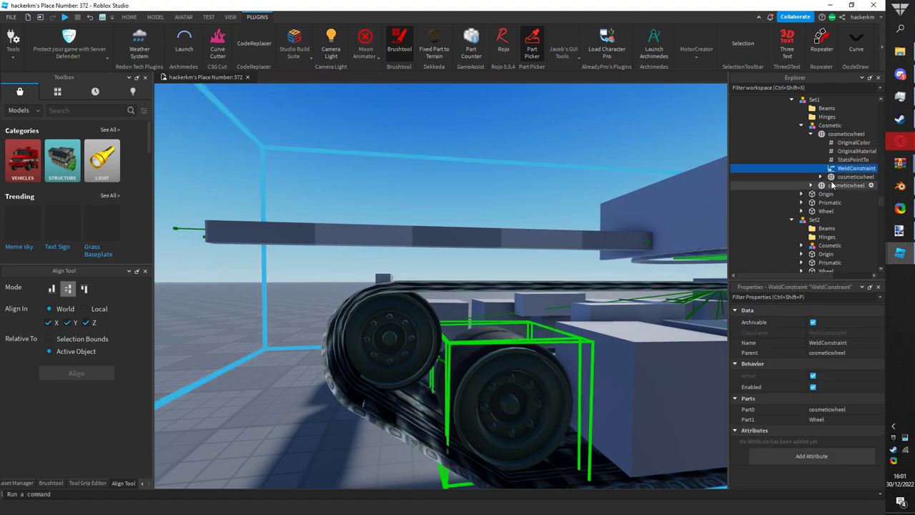
pyautogui.rightClick(833, 184)
pyautogui.click(821, 206)
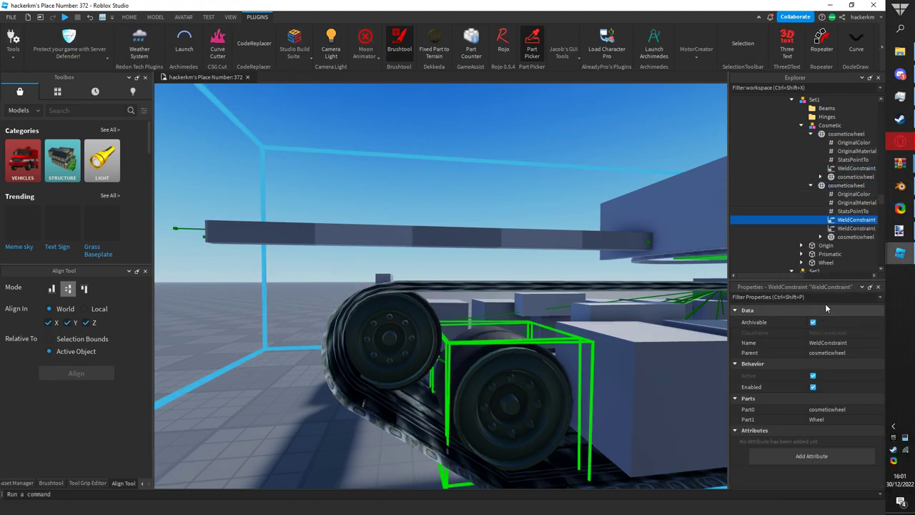
pyautogui.click(841, 227)
pyautogui.click(844, 220)
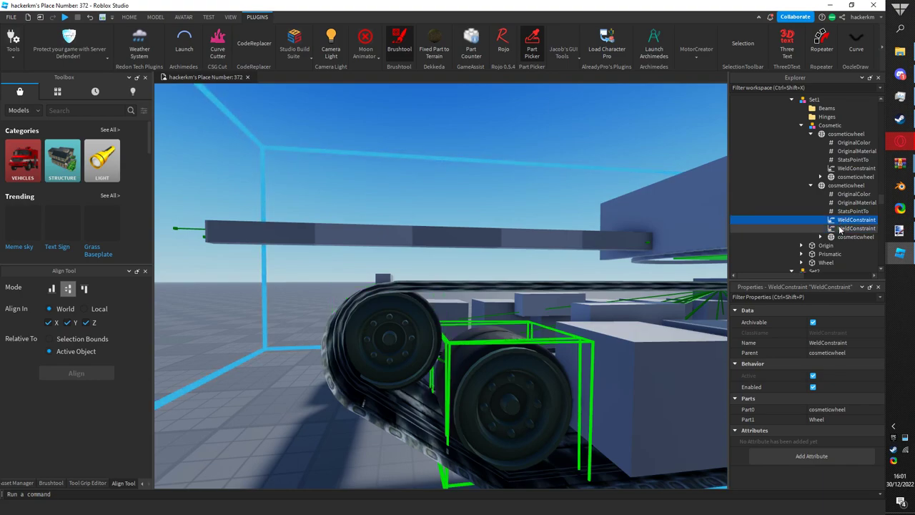
pyautogui.press('Delete')
# - Set the second cosmeticwheel's WeldConstraint to join that cosmeticwheel as Part0 with the Prismatic's Wheel part as Part1
pyautogui.click(844, 220)
pyautogui.click(827, 409)
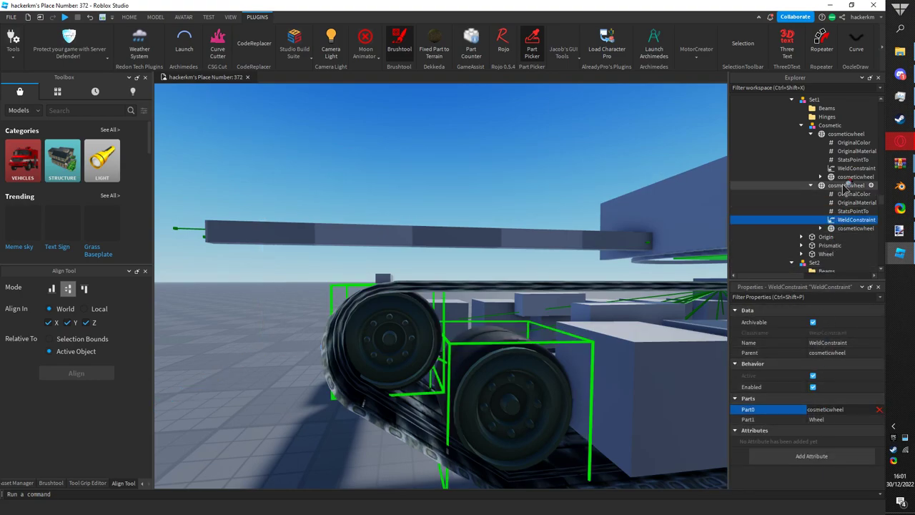
pyautogui.click(815, 419)
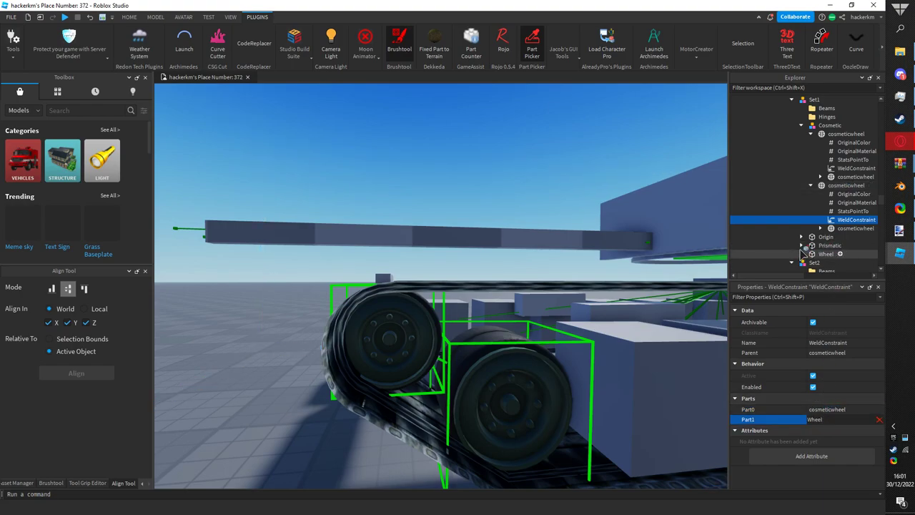
pyautogui.scroll(-8, 804, 247)
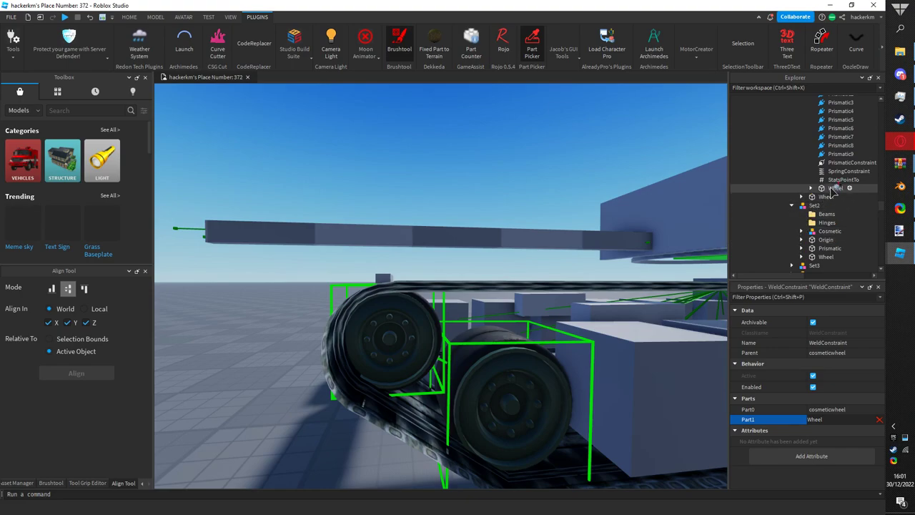
pyautogui.click(832, 192)
# - Examine how the scaled cosmeticwheel fits inside the curved end of the track, selecting it for a closer view
pyautogui.moveTo(494, 307); pyautogui.dragTo(474, 299, button='right')
pyautogui.scroll(-3, 474, 307)
pyautogui.press('w')
pyautogui.moveTo(478, 350); pyautogui.dragTo(478, 349, button='right')
pyautogui.press('w')
pyautogui.scroll(-3, 643, 265)
pyautogui.click(643, 265)
pyautogui.moveTo(477, 408); pyautogui.dragTo(608, 330)
pyautogui.scroll(-2, 529, 337)
pyautogui.moveTo(474, 336); pyautogui.dragTo(474, 335, button='right')
pyautogui.click(322, 349)
pyautogui.moveTo(322, 349); pyautogui.dragTo(322, 349, button='right')
pyautogui.press('w')
pyautogui.moveTo(421, 257); pyautogui.dragTo(436, 302, button='right')
pyautogui.keyDown('alt'); pyautogui.click(422, 257); pyautogui.keyUp('alt')
pyautogui.press('f')
pyautogui.scroll(-3, 422, 257)
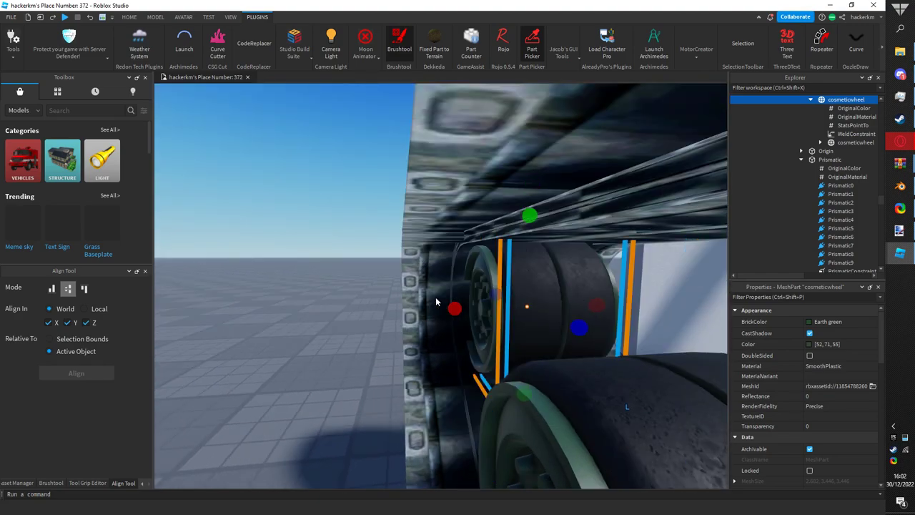
# - Try to widen the black cosmeticwheel nested in Set1's second cosmeticwheel by scaling it freehand along X
pyautogui.click(847, 144)
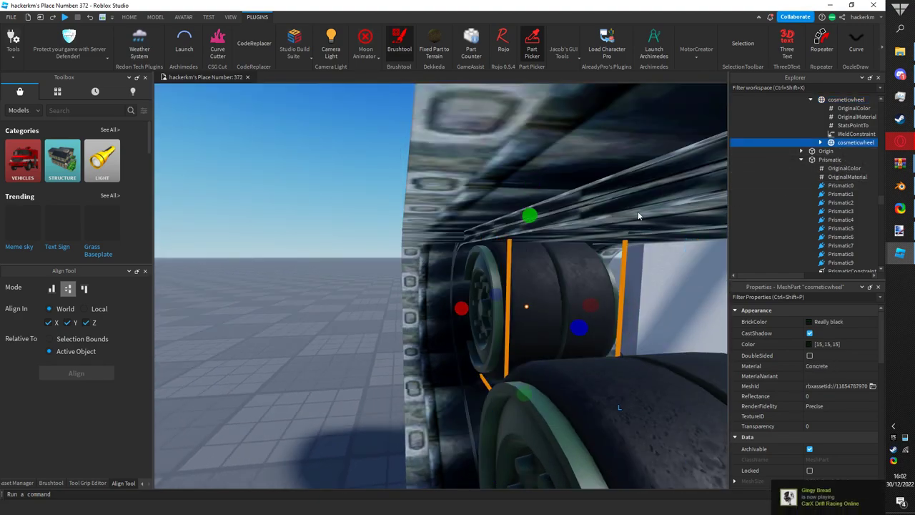
pyautogui.moveTo(639, 215); pyautogui.dragTo(639, 214, button='right')
pyautogui.keyDown('ctrl'); pyautogui.moveTo(455, 310); pyautogui.dragTo(422, 305); pyautogui.keyUp('ctrl')
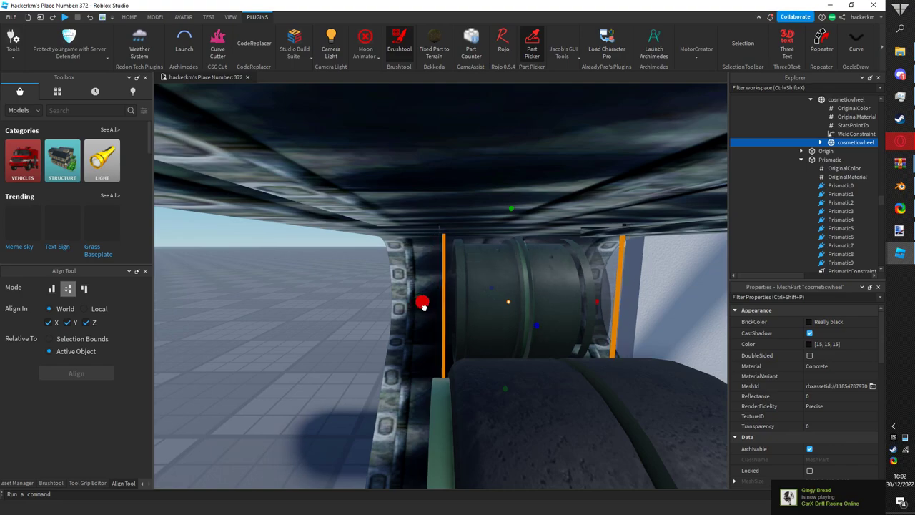
pyautogui.click(844, 100)
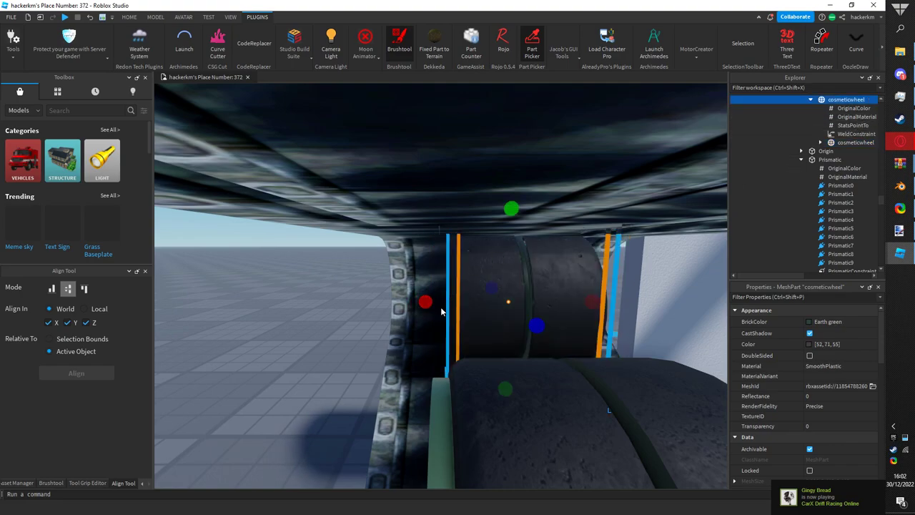
pyautogui.click(806, 143)
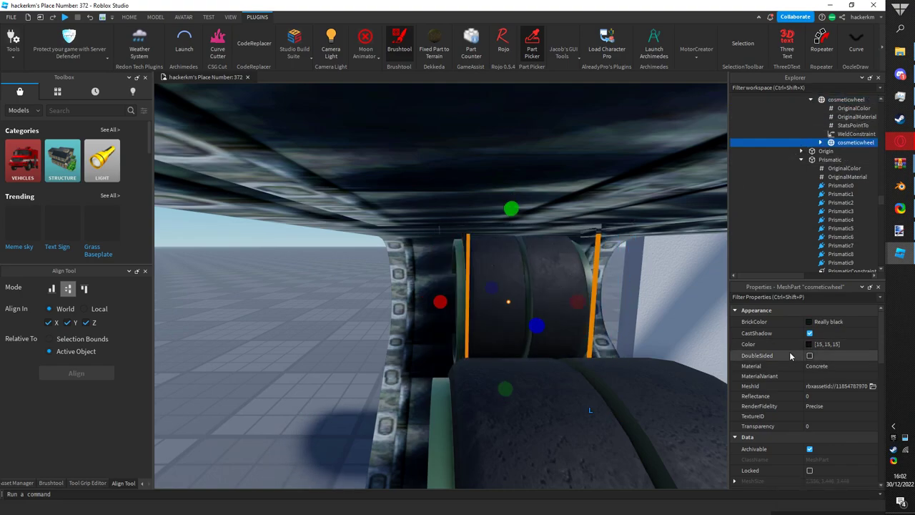
# - Set the X size of the nested black cosmeticwheel in Set1's second cosmeticwheel to 2.2
pyautogui.scroll(-5, 791, 356)
pyautogui.click(736, 355)
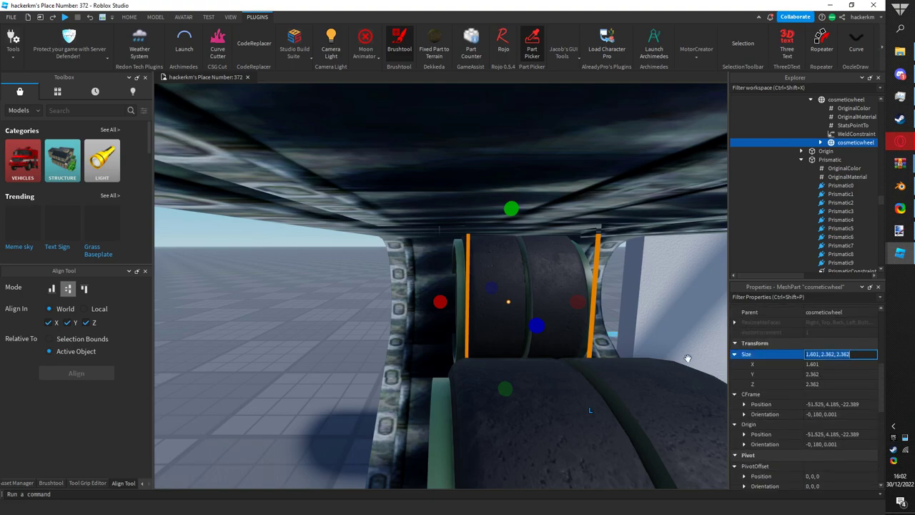
pyautogui.keyDown('ctrl'); pyautogui.moveTo(588, 303); pyautogui.dragTo(693, 296); pyautogui.keyUp('ctrl')
pyautogui.hotkey('ctrl', 'z')
pyautogui.write('2')
pyautogui.press('Return')
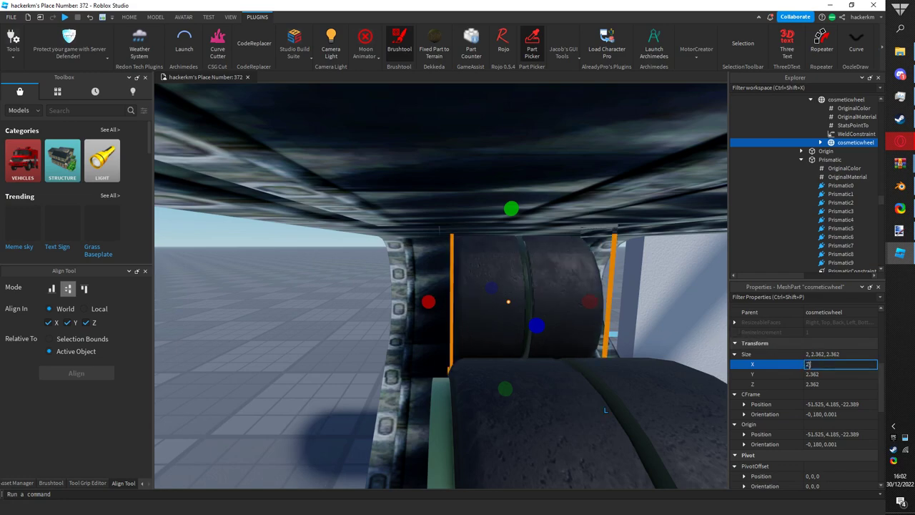
pyautogui.write('.2')
pyautogui.press('Return')
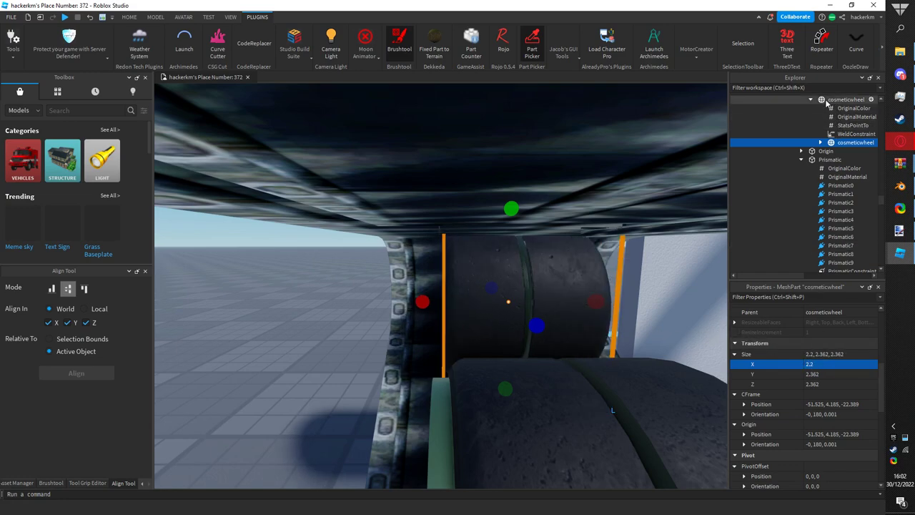
# - Set the X size of Set1's second, parent cosmeticwheel to 2.5
pyautogui.click(827, 102)
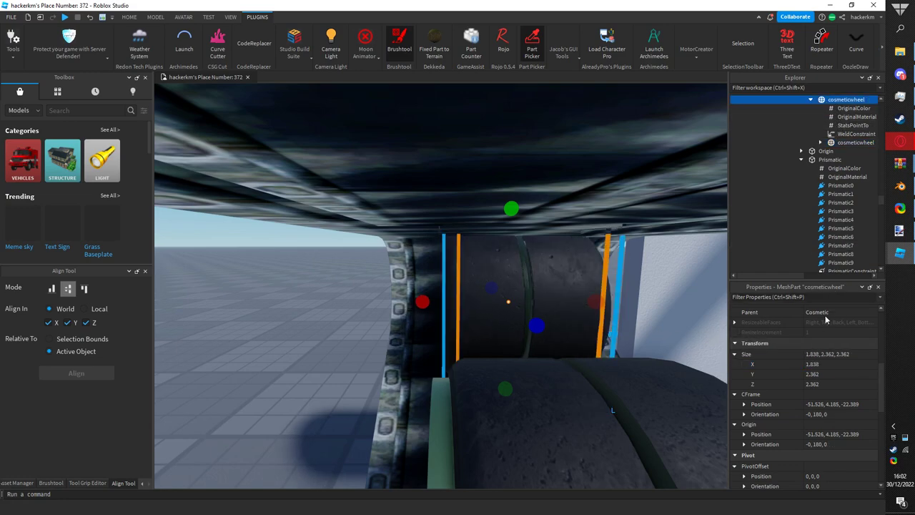
pyautogui.click(822, 363)
pyautogui.write('2.5')
pyautogui.press('Return')
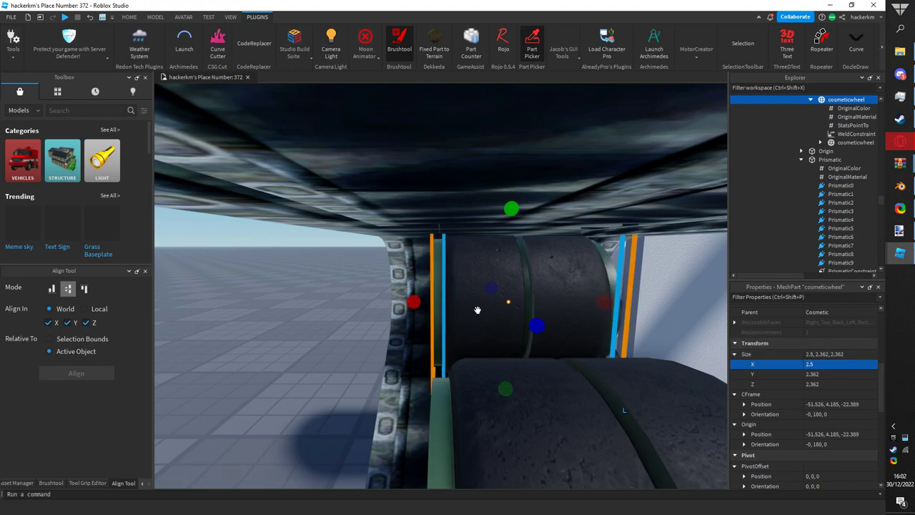
# - Examine the two fitted wheels from outside the left track and locate Set1's cosmeticwheel parts in the hierarchy
pyautogui.moveTo(477, 310); pyautogui.dragTo(470, 312, button='right')
pyautogui.scroll(-4, 470, 312)
pyautogui.click(377, 406)
pyautogui.moveTo(377, 406); pyautogui.dragTo(414, 397, button='right')
pyautogui.scroll(-4, 414, 396)
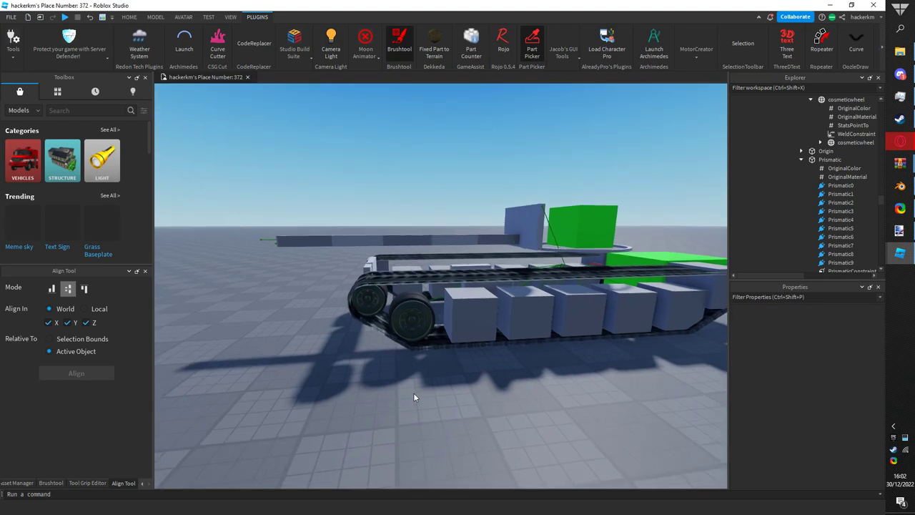
pyautogui.scroll(3, 414, 398)
pyautogui.click(406, 330)
pyautogui.scroll(-2, 834, 215)
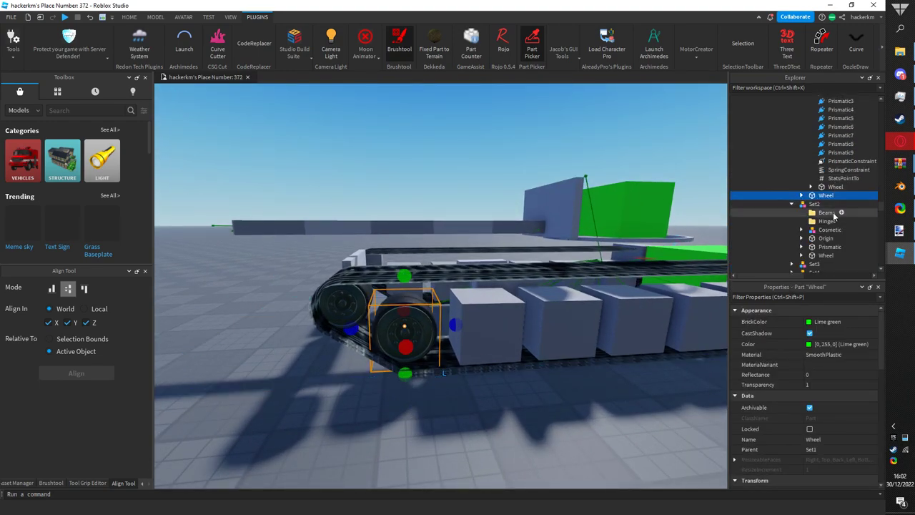
pyautogui.scroll(5, 833, 215)
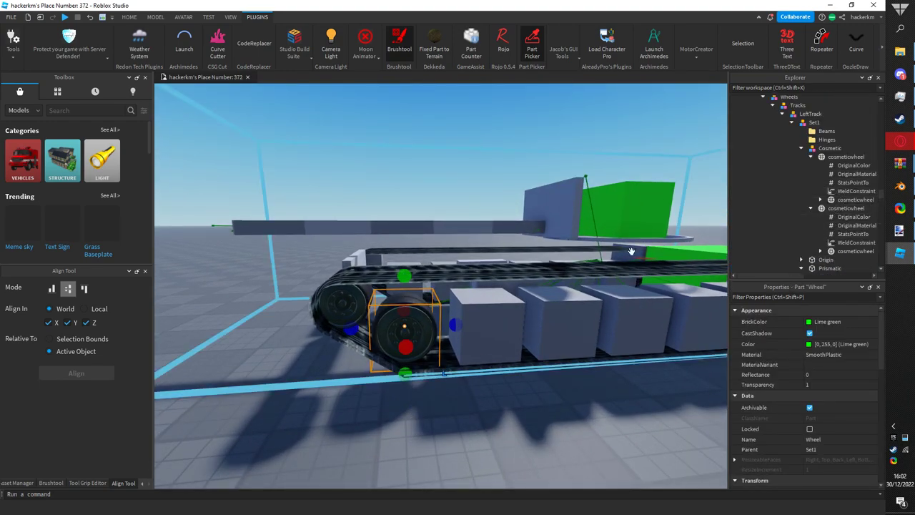
pyautogui.moveTo(442, 327); pyautogui.dragTo(464, 331, button='right')
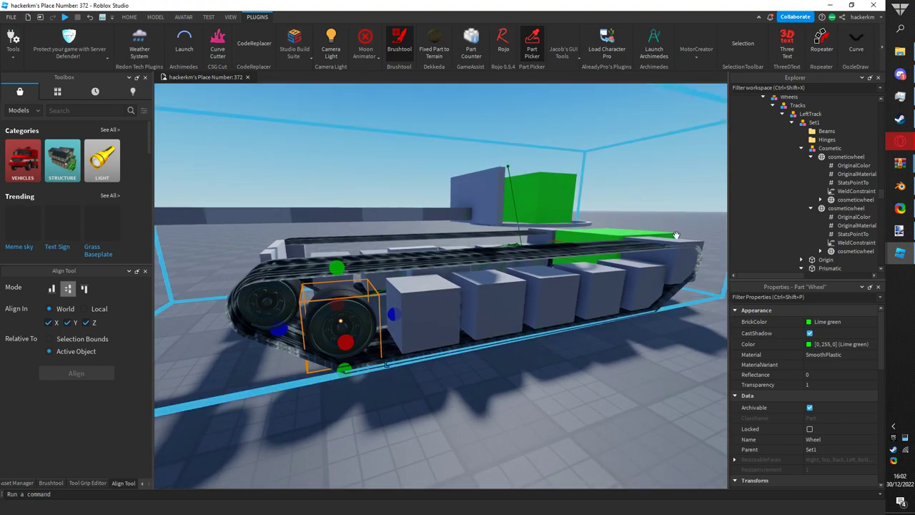
# - Paste a copy of Set1's first cosmeticwheel into LeftTrack Set2's Cosmetic model
pyautogui.click(843, 157)
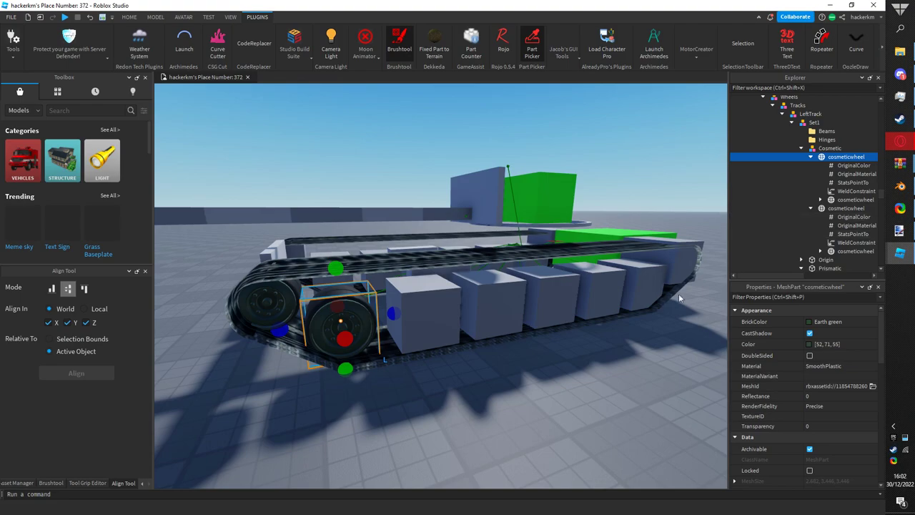
pyautogui.click(433, 417)
pyautogui.moveTo(420, 309); pyautogui.dragTo(425, 310, button='right')
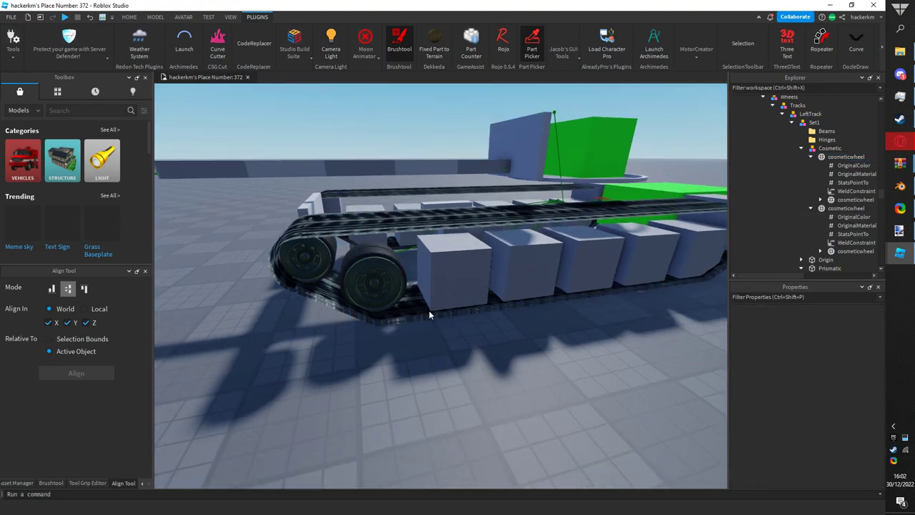
pyautogui.click(447, 282)
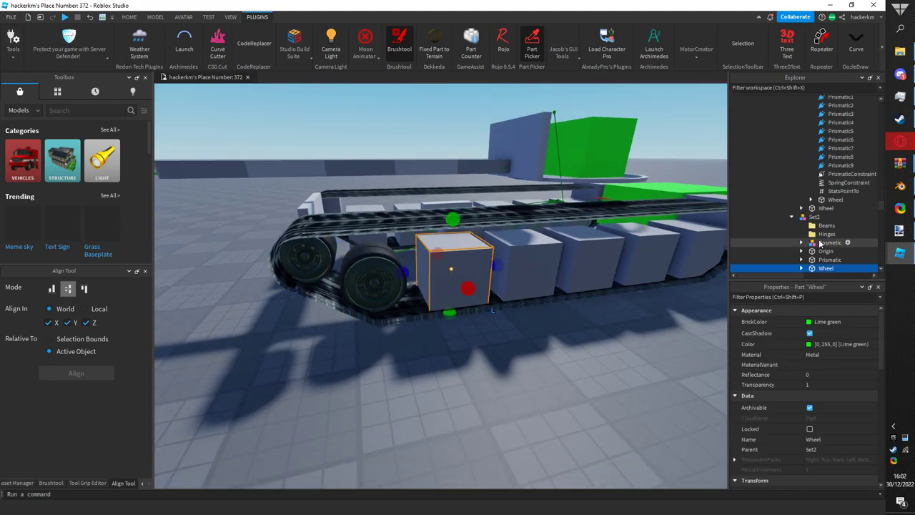
pyautogui.rightClick(820, 243)
pyautogui.click(830, 31)
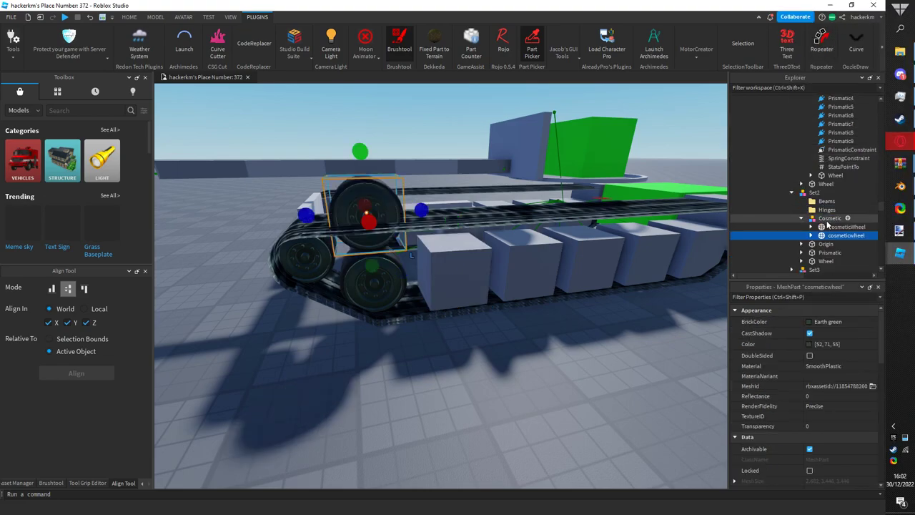
# - Align Set2's pasted cosmeticwheel with the original CosmeticWheel block and delete that block
pyautogui.keyDown('ctrl'); pyautogui.click(846, 235); pyautogui.keyUp('ctrl')
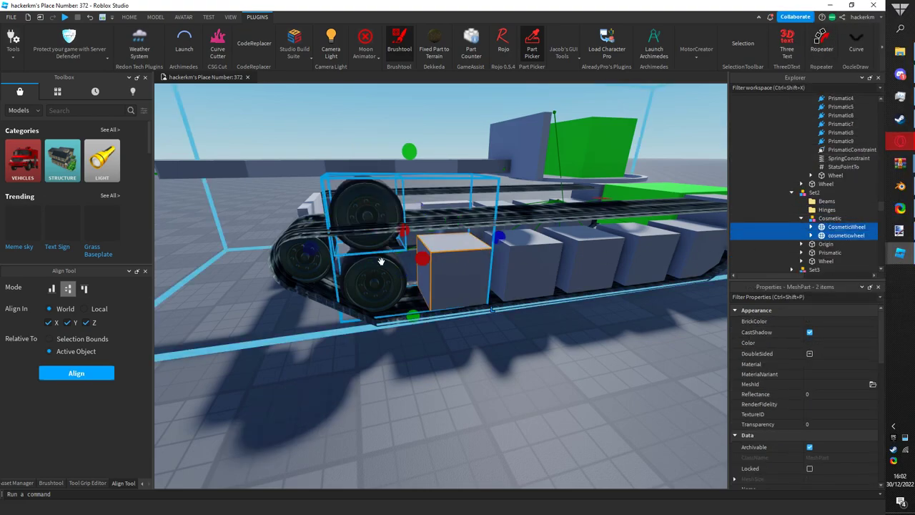
pyautogui.click(76, 372)
pyautogui.click(831, 220)
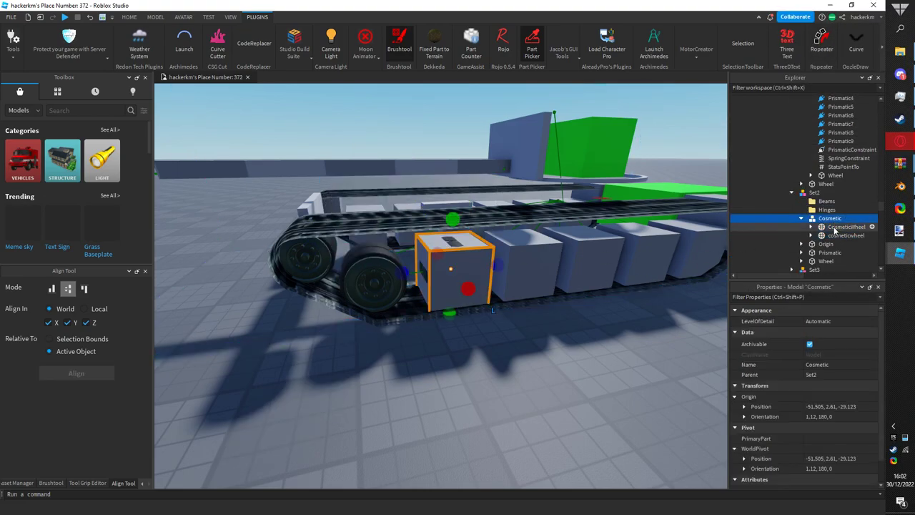
pyautogui.click(833, 227)
pyautogui.click(832, 219)
pyautogui.click(830, 235)
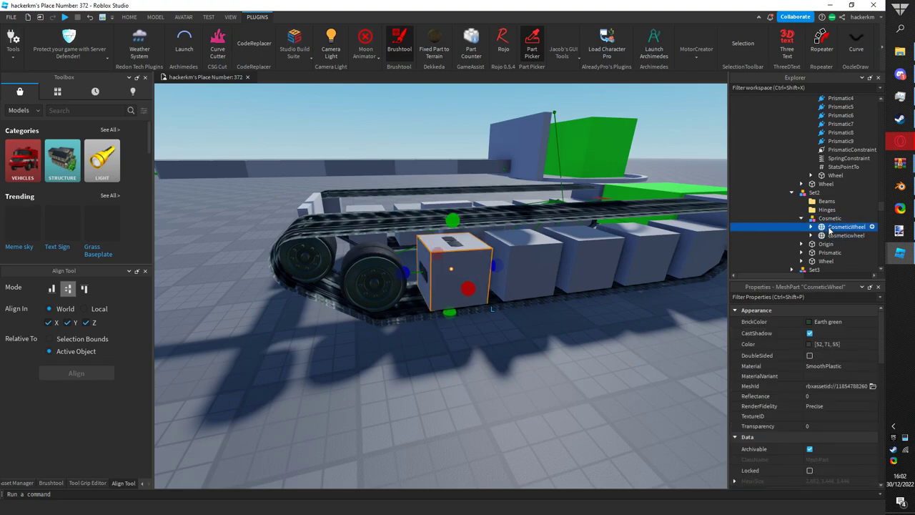
pyautogui.press('Delete')
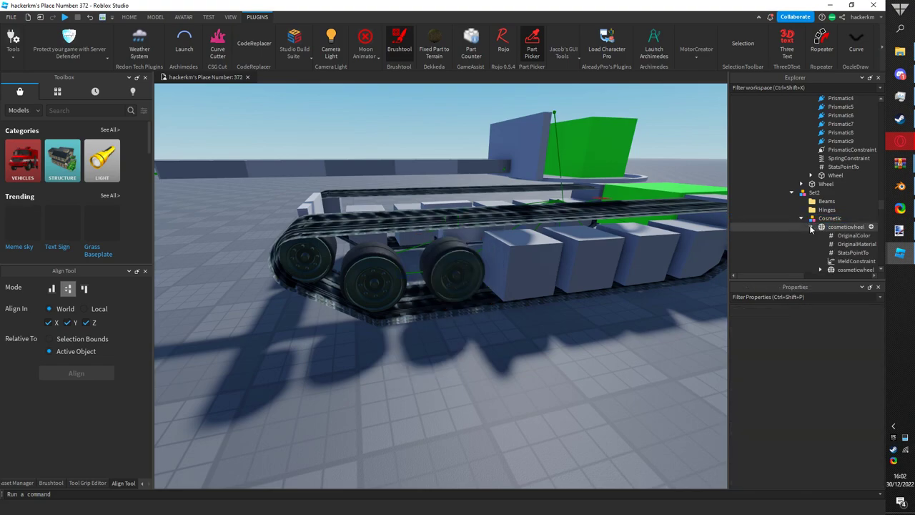
# - Paste a copy of the cosmeticwheel into LeftTrack Set3's Cosmetic model
pyautogui.click(812, 226)
pyautogui.scroll(-3, 812, 230)
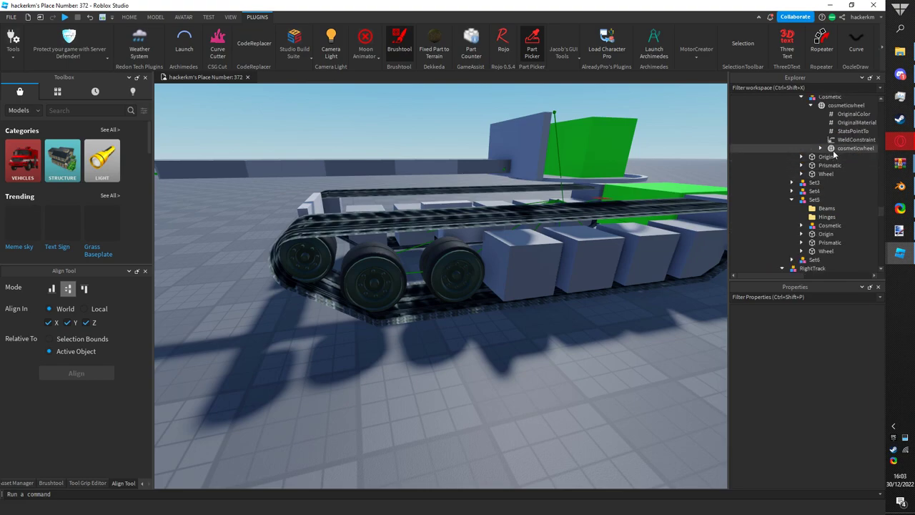
pyautogui.scroll(1, 822, 136)
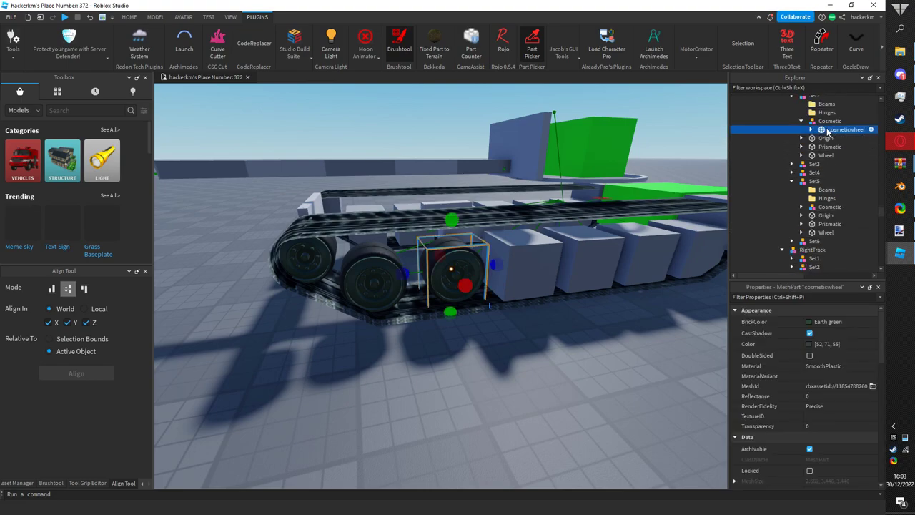
pyautogui.moveTo(636, 209); pyautogui.dragTo(617, 222, button='right')
pyautogui.keyDown('ctrl'); pyautogui.keyDown('alt'); pyautogui.click(585, 247); pyautogui.keyUp('alt'); pyautogui.keyUp('ctrl')
pyautogui.click(653, 344)
pyautogui.rightClick(824, 192)
pyautogui.click(823, 224)
# - Align Set3's pasted cosmeticwheel with its original CosmeticWheel block, then remove the block
pyautogui.click(828, 200)
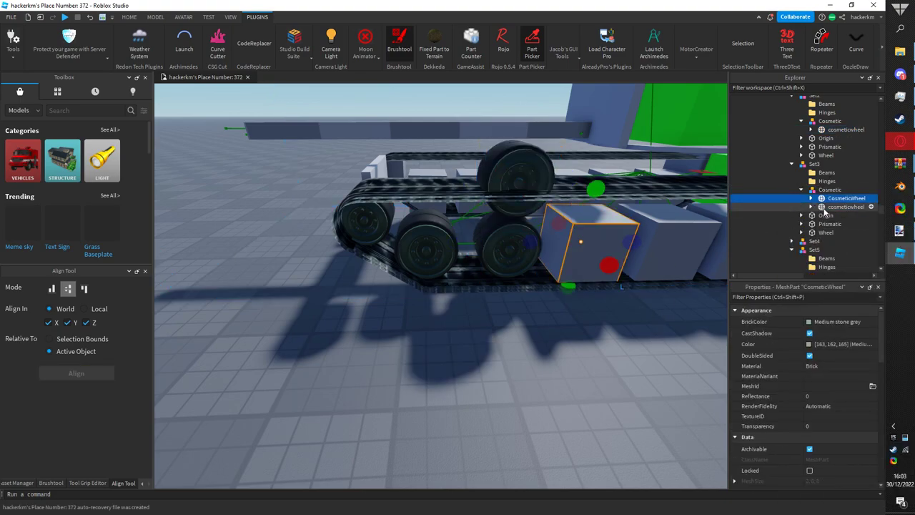
pyautogui.keyDown('ctrl'); pyautogui.click(829, 207); pyautogui.keyUp('ctrl')
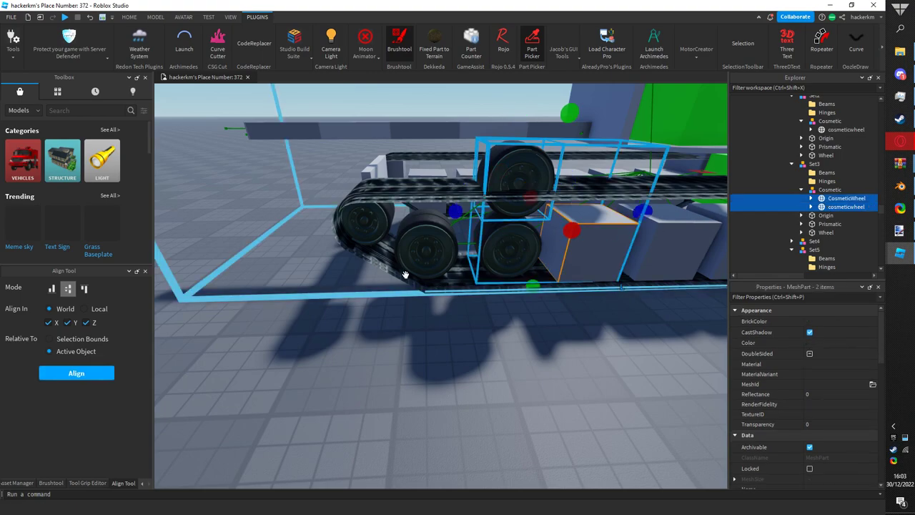
pyautogui.click(76, 373)
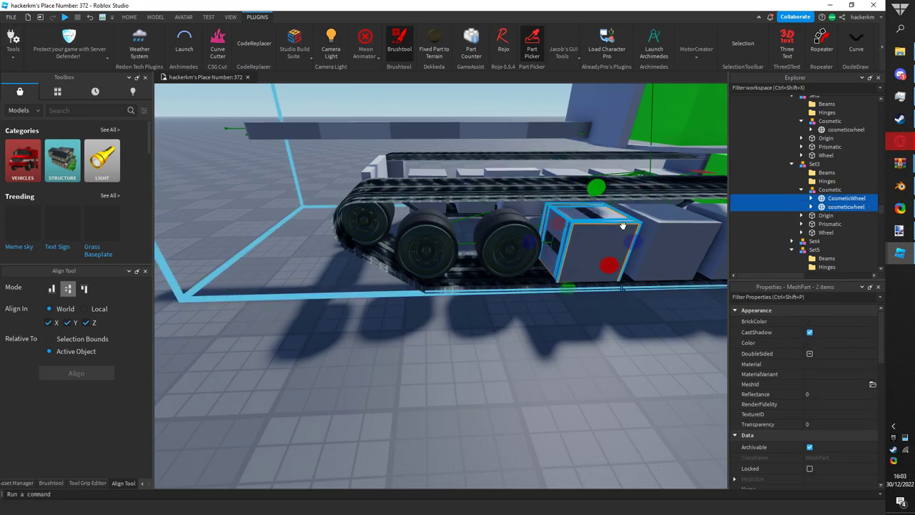
pyautogui.click(833, 199)
pyautogui.press('Delete')
# - Paste a copy of the cosmeticwheel into LeftTrack Set4's Cosmetic model
pyautogui.press('d')
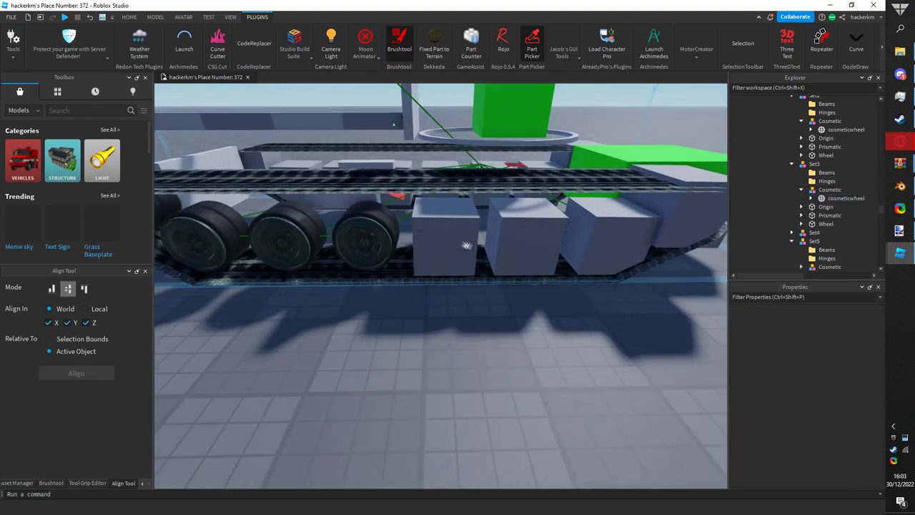
pyautogui.keyDown('alt'); pyautogui.click(445, 236); pyautogui.keyUp('alt')
pyautogui.scroll(-2, 832, 211)
pyautogui.rightClick(826, 195)
pyautogui.click(817, 36)
# - Align Set4's pasted cosmeticwheel with the original CosmeticWheel block and delete that block
pyautogui.keyDown('ctrl'); pyautogui.click(836, 179); pyautogui.keyUp('ctrl')
pyautogui.click(76, 373)
pyautogui.click(827, 187)
pyautogui.click(831, 179)
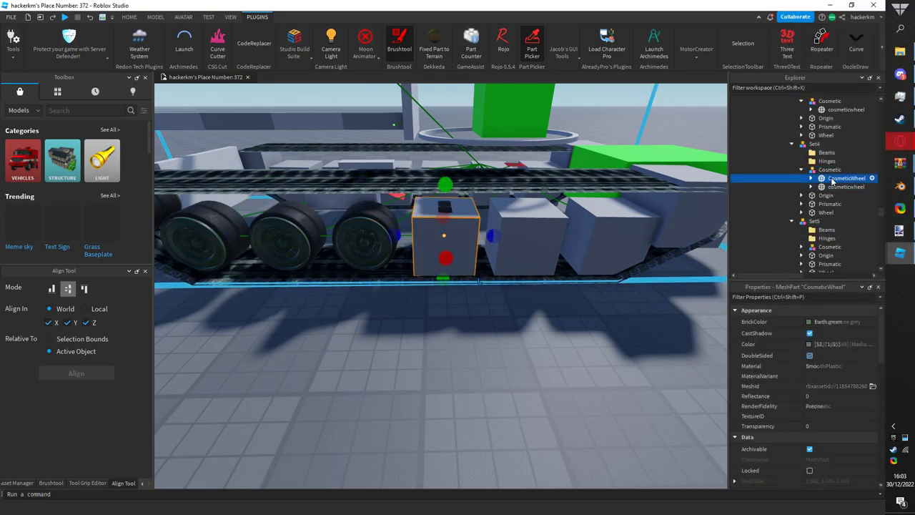
pyautogui.press('Delete')
# - Paste a copy of the cosmeticwheel into LeftTrack Set5's Cosmetic model
pyautogui.press('d')
pyautogui.keyDown('alt'); pyautogui.click(442, 241); pyautogui.keyUp('alt')
pyautogui.scroll(-2, 826, 201)
pyautogui.rightClick(828, 190)
pyautogui.click(824, 214)
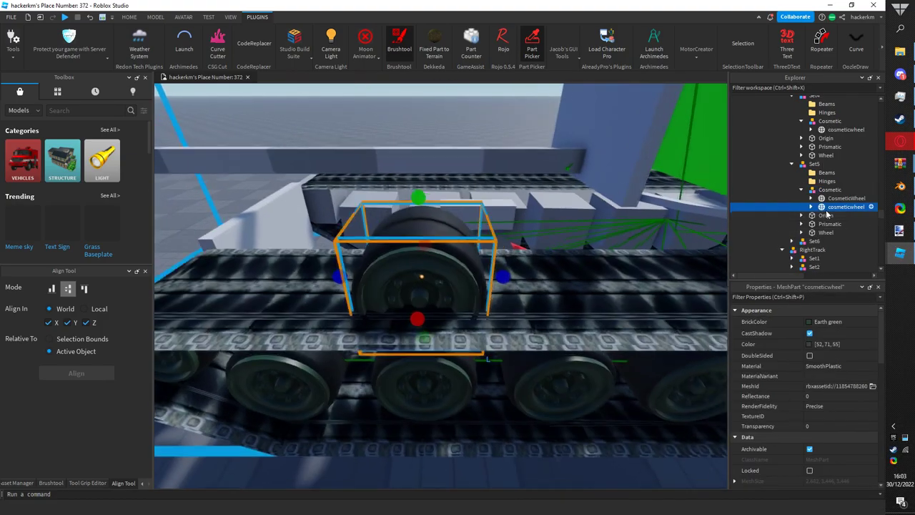
# - Align Set5's pasted cosmeticwheel with the original CosmeticWheel block and delete that block
pyautogui.press('s')
pyautogui.press('d')
pyautogui.keyDown('ctrl'); pyautogui.click(836, 199); pyautogui.keyUp('ctrl')
pyautogui.click(77, 374)
pyautogui.click(838, 206)
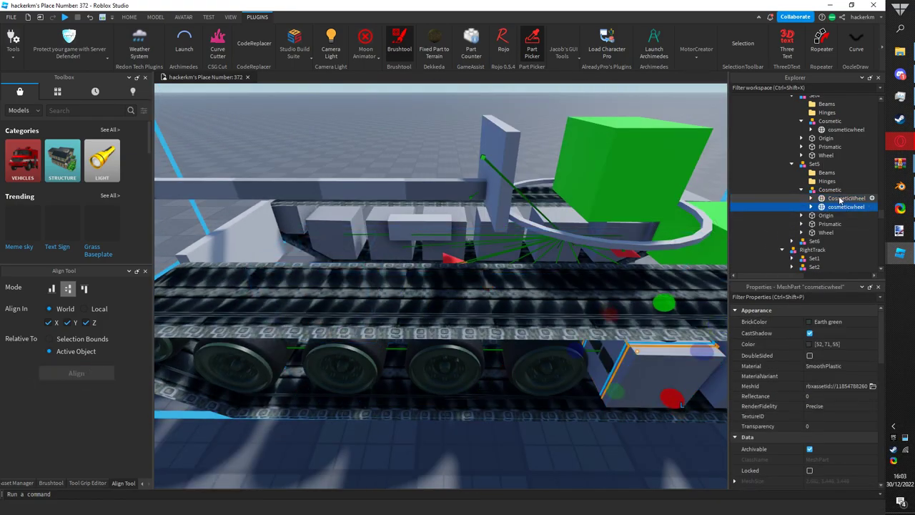
pyautogui.click(837, 198)
pyautogui.press('Delete')
# - Paste a copy of the cosmeticwheel into LeftTrack Set6's Cosmetic model
pyautogui.press('d')
pyautogui.moveTo(656, 222); pyautogui.dragTo(647, 250, button='right')
pyautogui.keyDown('alt'); pyautogui.click(554, 220); pyautogui.keyUp('alt')
pyautogui.scroll(-3, 822, 218)
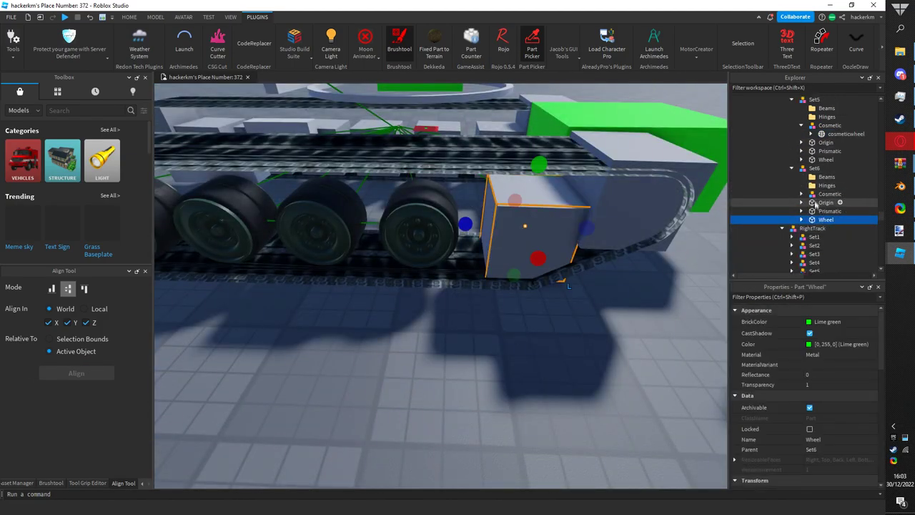
pyautogui.rightClick(823, 195)
pyautogui.click(822, 222)
# - Align Set6's pasted cosmeticwheel with the road wheel's CosmeticWheel block and delete that block
pyautogui.click(822, 212)
pyautogui.press('f')
pyautogui.scroll(-4, 691, 205)
pyautogui.keyDown('ctrl'); pyautogui.click(837, 220); pyautogui.keyUp('ctrl')
pyautogui.click(76, 373)
pyautogui.click(831, 212)
pyautogui.press('d')
pyautogui.press('Delete')
# - Paste a copy of the cosmeticwheel into the Cosmetic model of RightTrack's Set6
pyautogui.moveTo(526, 307); pyautogui.dragTo(422, 254, button='right')
pyautogui.press('w')
pyautogui.click(428, 254)
pyautogui.scroll(-2, 808, 222)
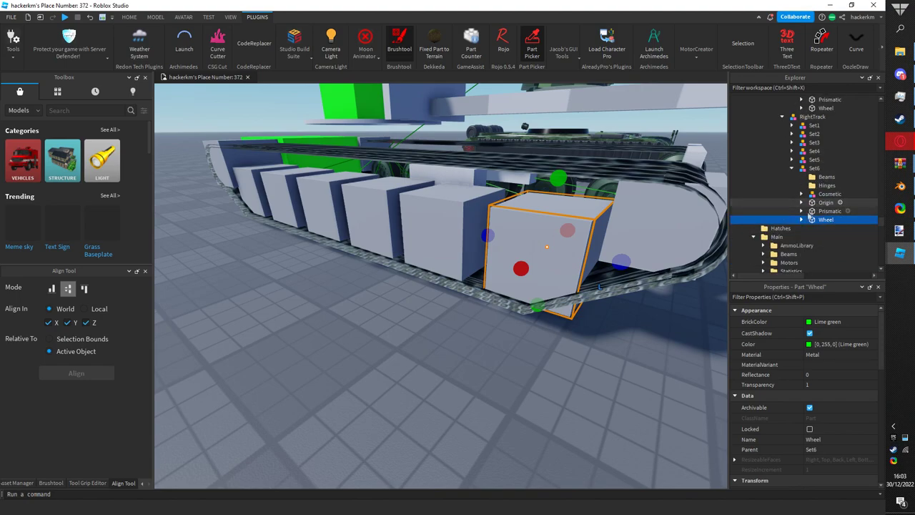
pyautogui.rightClick(816, 196)
pyautogui.click(829, 31)
# - Align the pasted cosmeticwheel with the road wheel's CosmeticWheel block in RightTrack's Set6 and delete that block
pyautogui.click(830, 214)
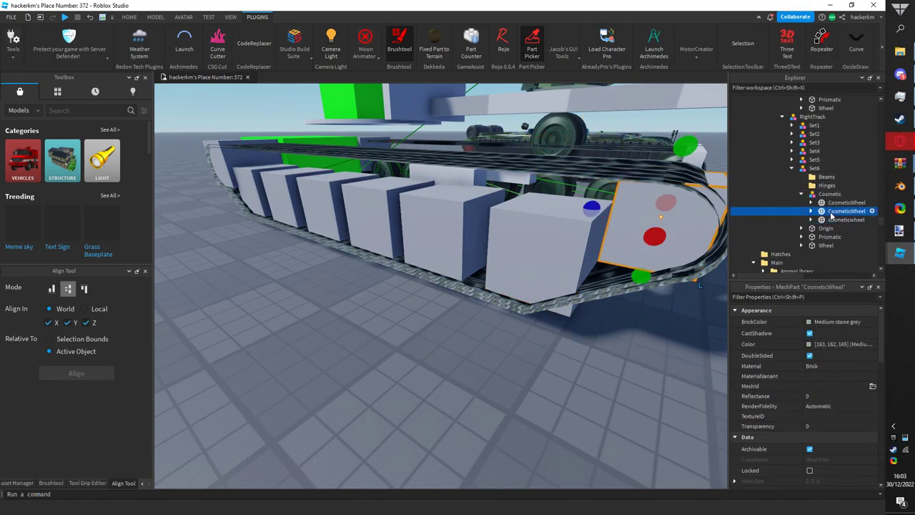
pyautogui.keyDown('ctrl'); pyautogui.click(846, 203); pyautogui.keyUp('ctrl')
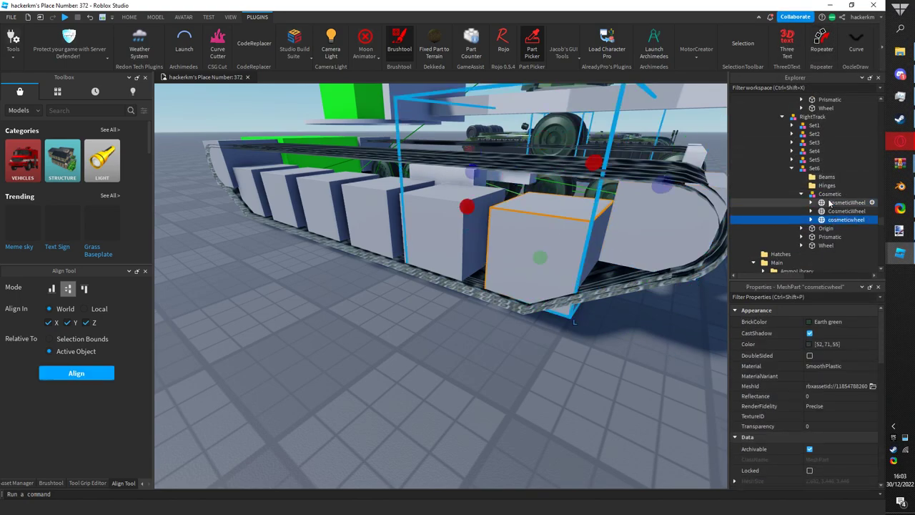
pyautogui.click(107, 372)
pyautogui.click(841, 210)
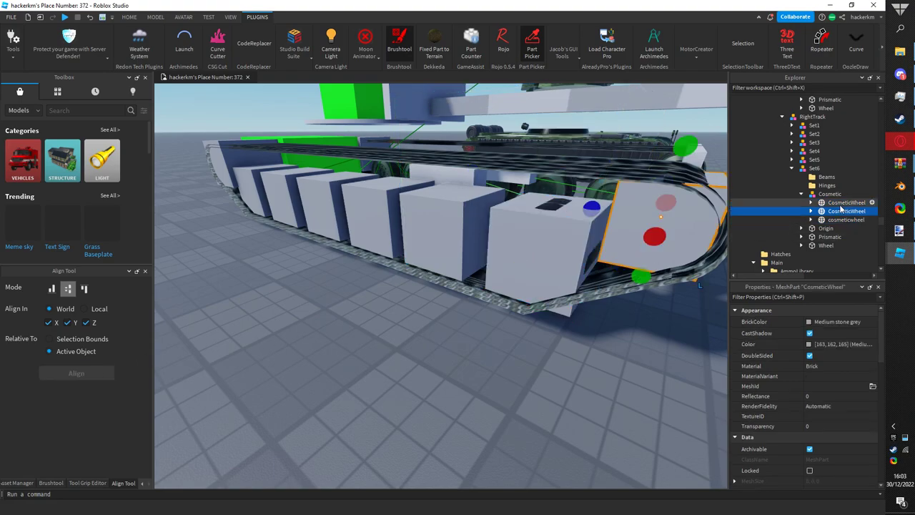
pyautogui.click(830, 221)
pyautogui.click(824, 213)
pyautogui.click(825, 203)
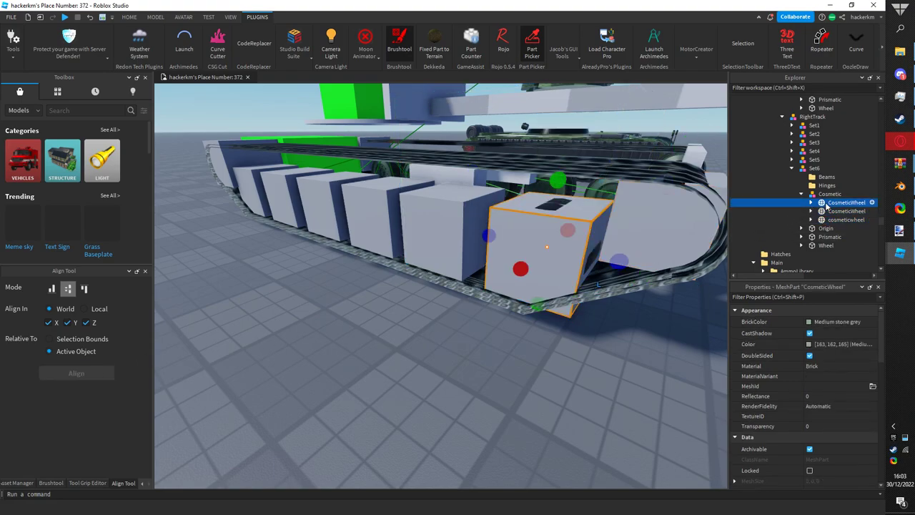
pyautogui.press('Delete')
pyautogui.scroll(-5, 490, 315)
pyautogui.click(490, 317)
pyautogui.scroll(-5, 487, 227)
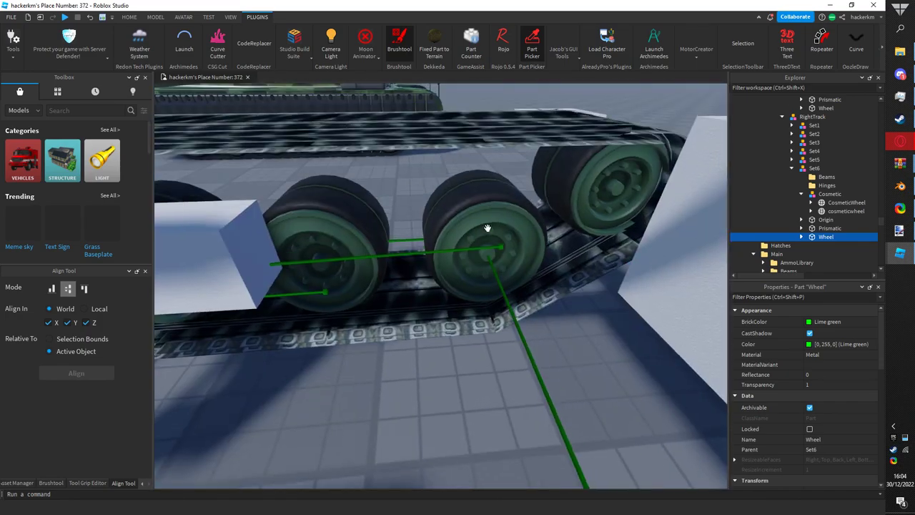
pyautogui.scroll(3, 487, 227)
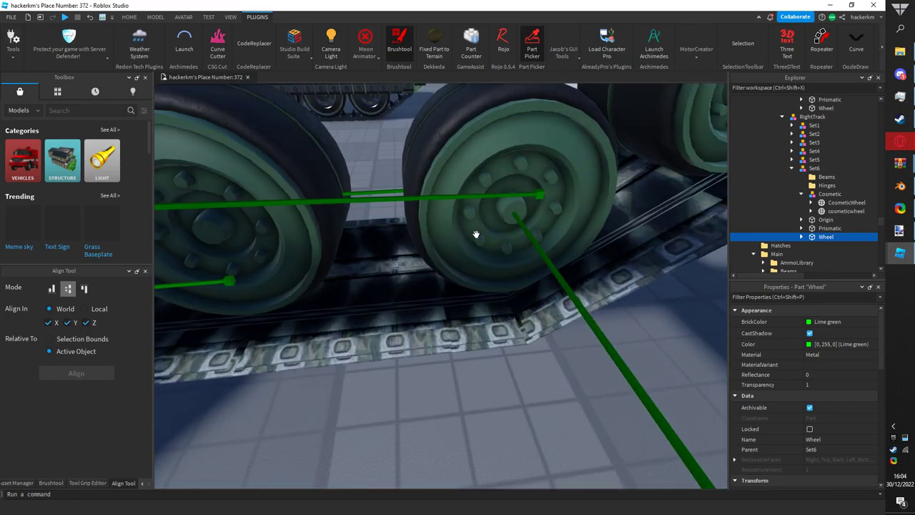
pyautogui.scroll(-10, 458, 240)
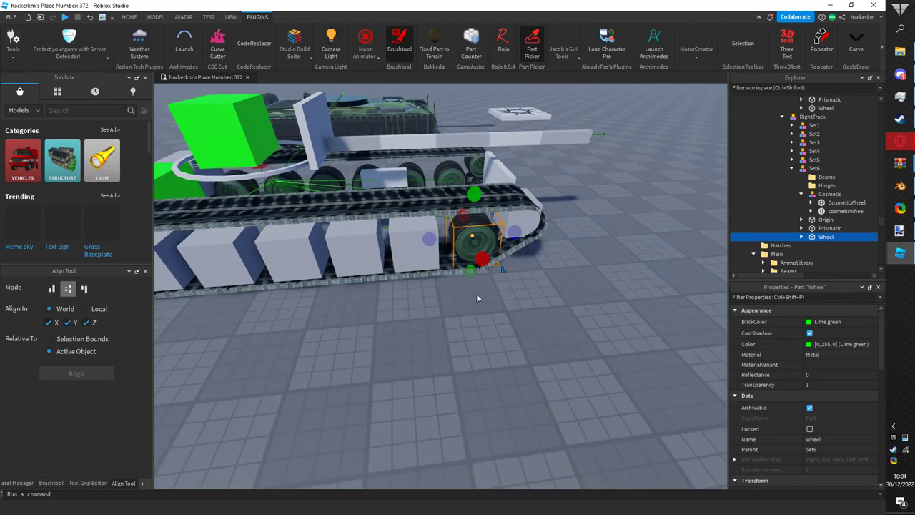
# - Paste the cosmeticwheel into RightTrack Set5's Cosmetic model, align it with the original CosmeticWheel block and delete that block
pyautogui.click(477, 295)
pyautogui.scroll(2, 472, 292)
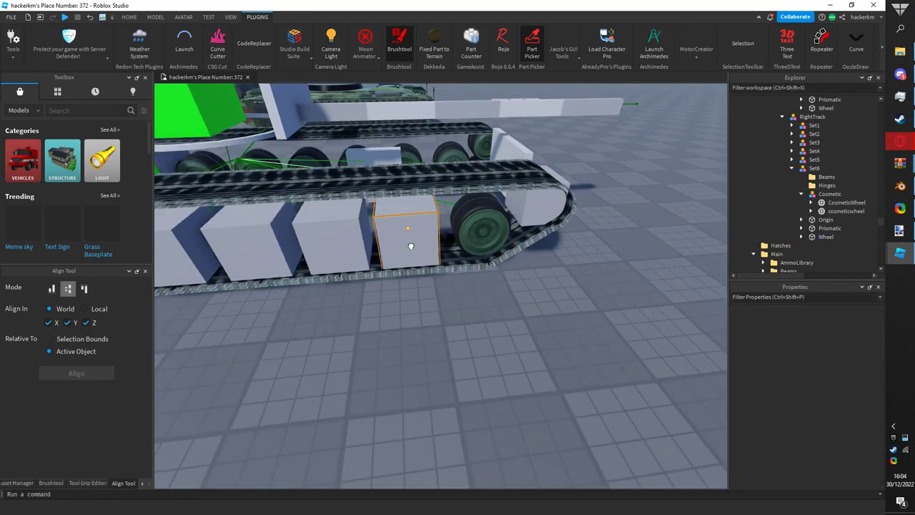
pyautogui.click(410, 246)
pyautogui.rightClick(822, 188)
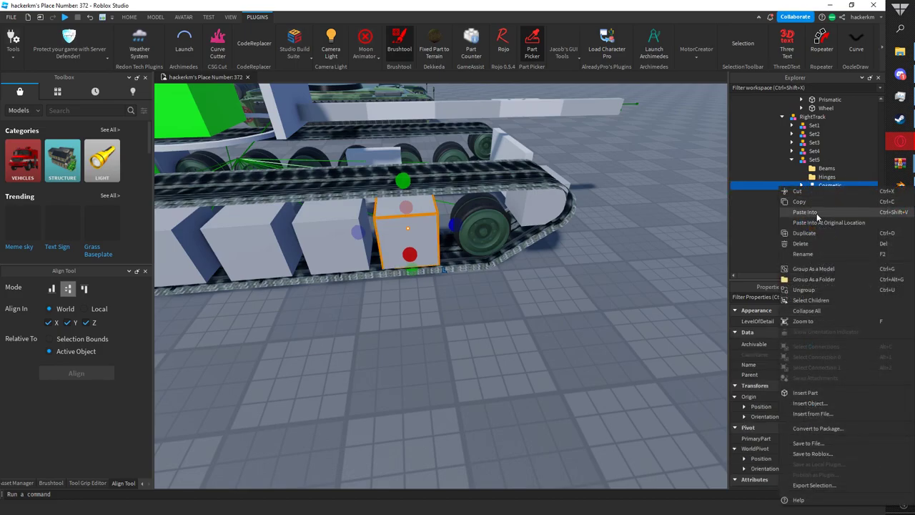
pyautogui.click(818, 216)
pyautogui.keyDown('ctrl'); pyautogui.click(841, 194); pyautogui.keyUp('ctrl')
pyautogui.click(74, 377)
pyautogui.click(842, 195)
pyautogui.press('Delete')
# - Replace RightTrack Set4's CosmeticWheel block with a pasted cosmeticwheel aligned to the block's position
pyautogui.moveTo(493, 269); pyautogui.dragTo(469, 278, button='right')
pyautogui.click(445, 220)
pyautogui.rightClick(823, 177)
pyautogui.click(819, 207)
pyautogui.keyDown('ctrl'); pyautogui.click(833, 186); pyautogui.keyUp('ctrl')
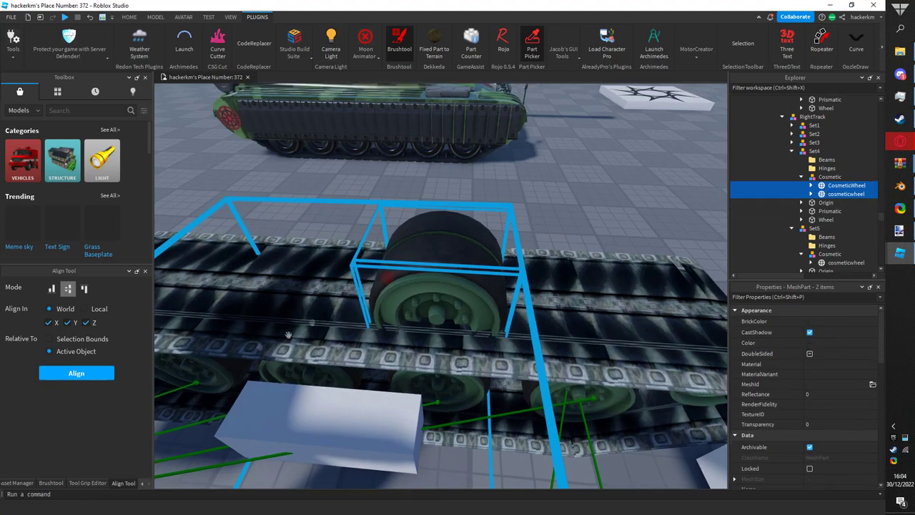
pyautogui.click(76, 373)
pyautogui.click(832, 178)
pyautogui.click(835, 187)
pyautogui.press('Delete')
# - Replace the CosmeticWheel blocks in RightTrack's Set3 and Set2 with pasted cosmeticwheels aligned to the blocks
pyautogui.moveTo(672, 221); pyautogui.dragTo(673, 195, button='right')
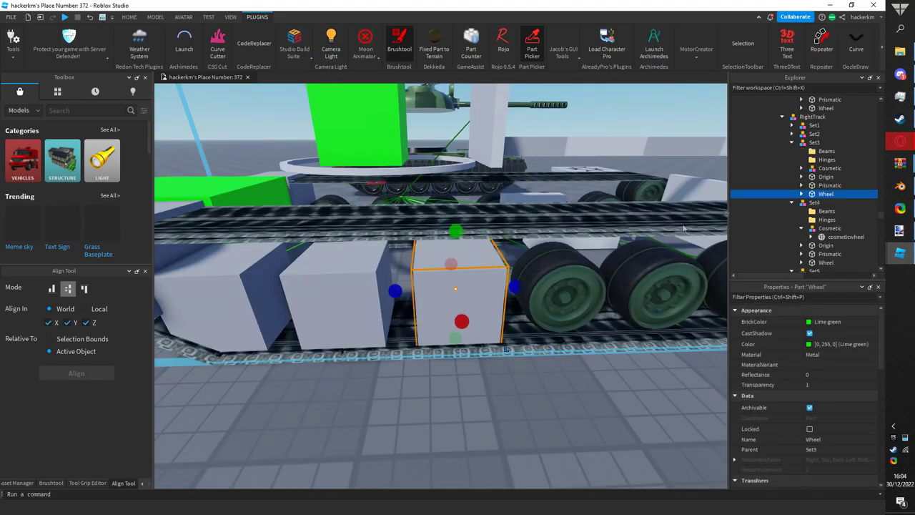
pyautogui.keyDown('shift'); pyautogui.click(799, 186); pyautogui.keyUp('shift')
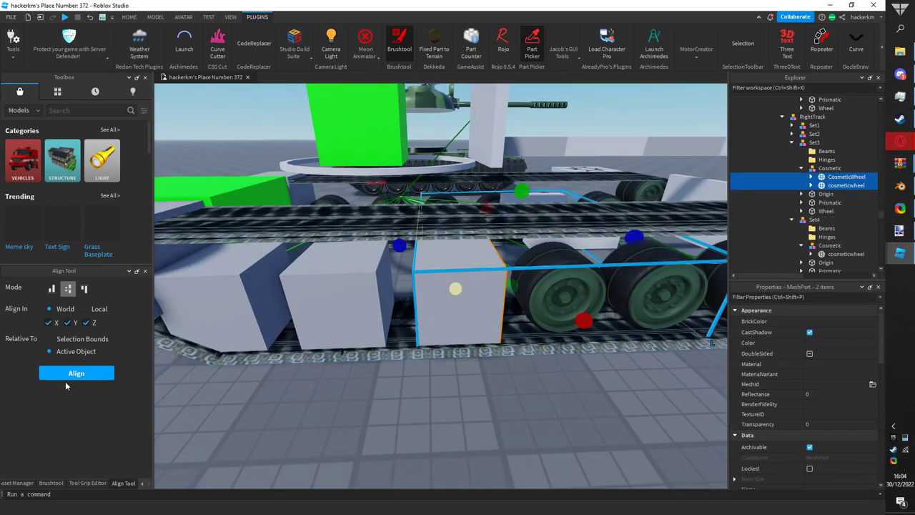
pyautogui.click(65, 376)
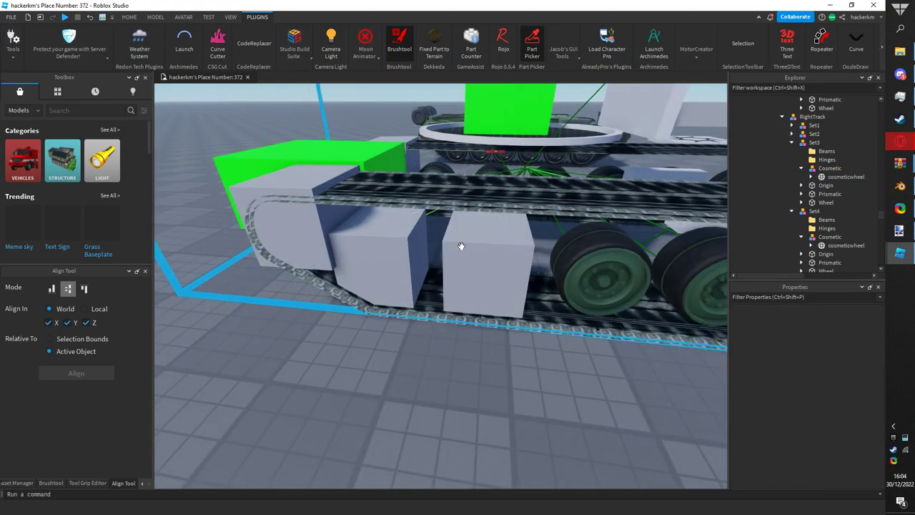
pyautogui.click(461, 246)
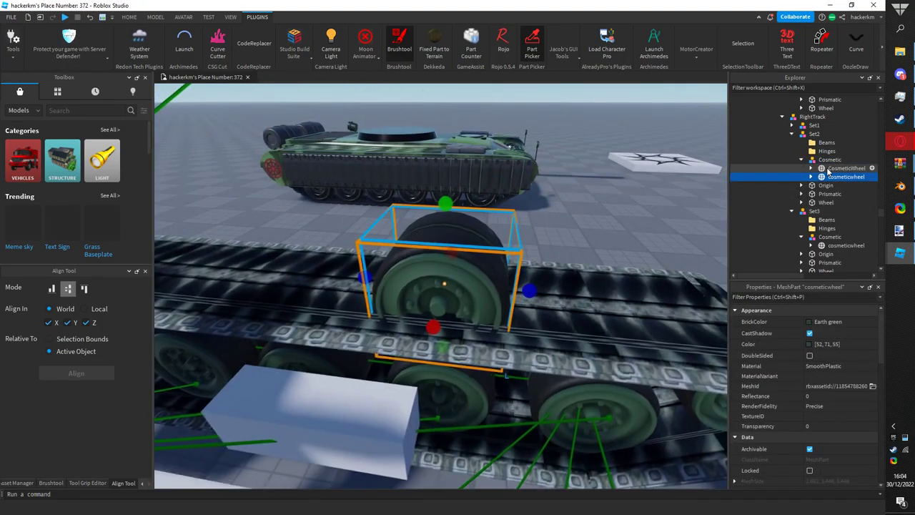
pyautogui.keyDown('shift'); pyautogui.click(828, 169); pyautogui.keyUp('shift')
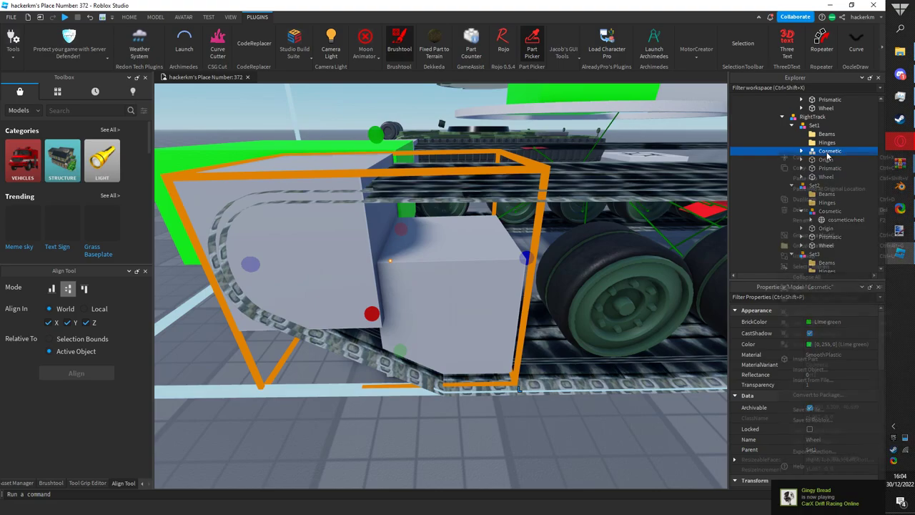
# - Align the cosmeticwheel pasted into RightTrack's Set1 with the road wheel's CosmeticWheel block and delete that block
pyautogui.keyDown('shift'); pyautogui.click(832, 168); pyautogui.keyUp('shift')
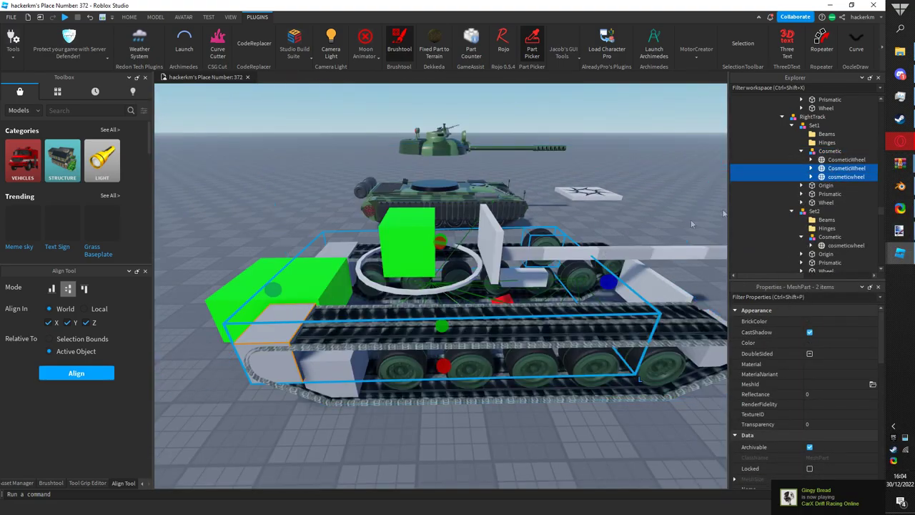
pyautogui.keyDown('ctrl'); pyautogui.click(844, 169); pyautogui.keyUp('ctrl')
pyautogui.keyDown('ctrl'); pyautogui.click(834, 161); pyautogui.keyUp('ctrl')
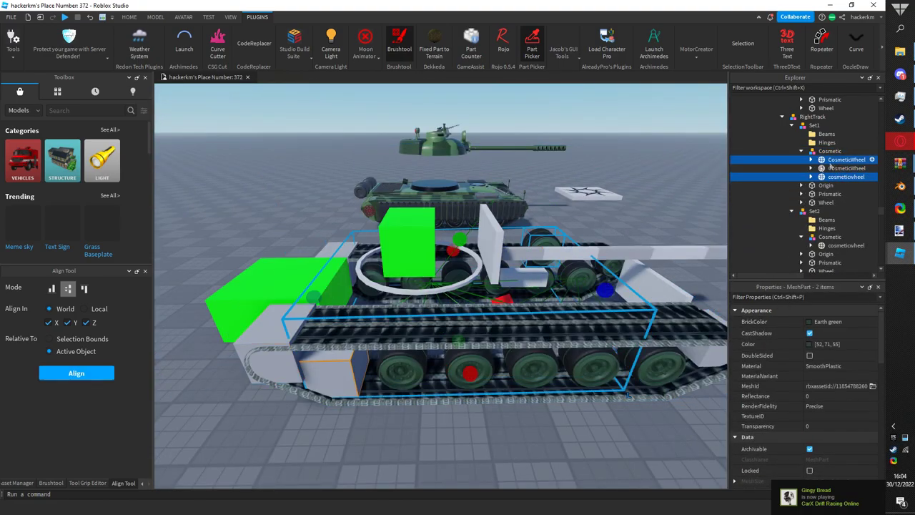
pyautogui.click(89, 372)
pyautogui.click(834, 167)
pyautogui.click(835, 161)
pyautogui.press('Delete')
# - Set Part1 of the WeldConstraint in LeftTrack Set2's cosmeticwheel to Set2's own Wheel part
pyautogui.moveTo(609, 195); pyautogui.dragTo(577, 196, button='right')
pyautogui.scroll(-4, 576, 195)
pyautogui.scroll(3, 576, 195)
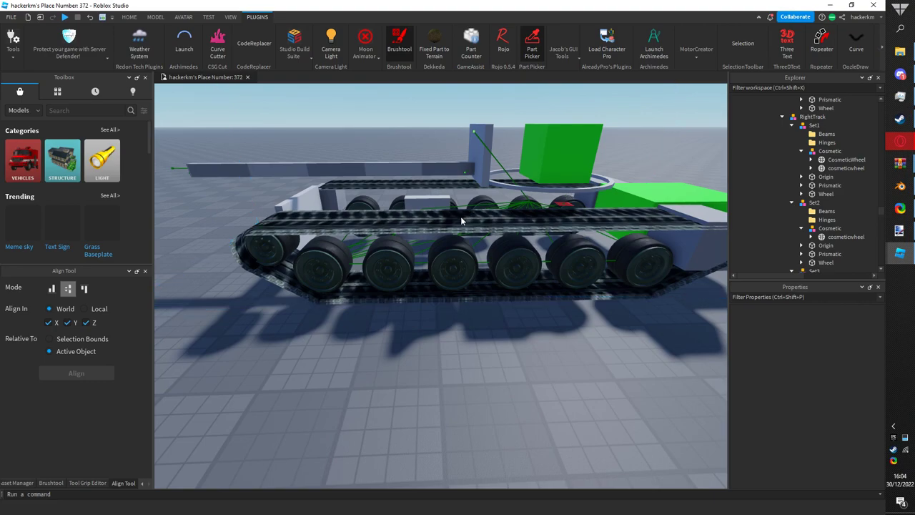
pyautogui.scroll(3, 443, 244)
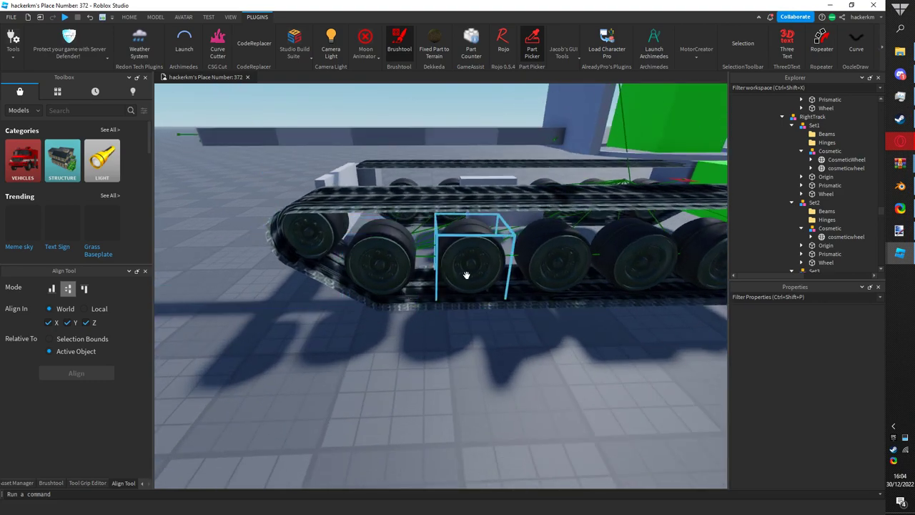
pyautogui.click(466, 275)
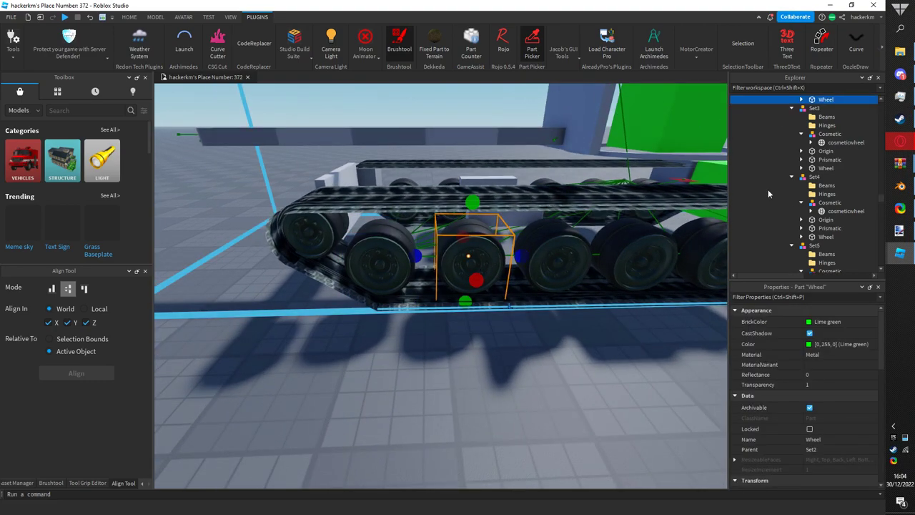
pyautogui.scroll(3, 823, 136)
pyautogui.click(812, 146)
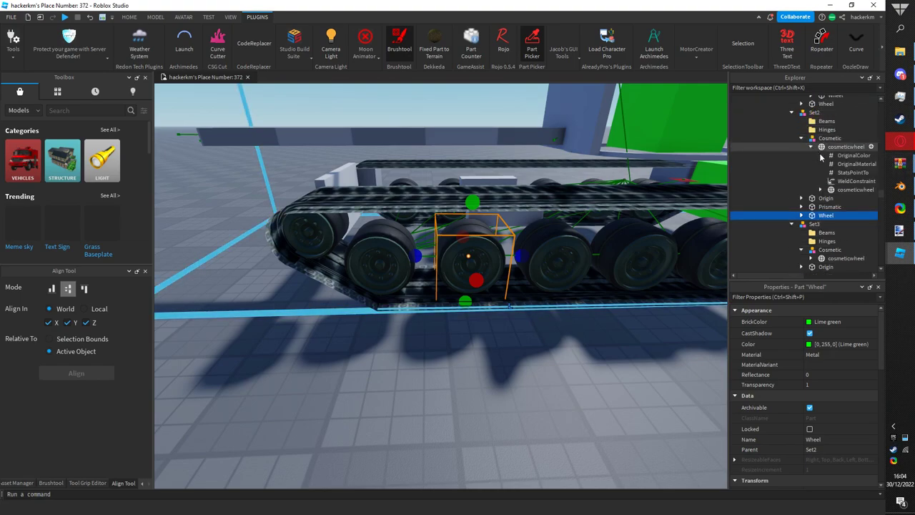
pyautogui.click(855, 181)
pyautogui.click(820, 420)
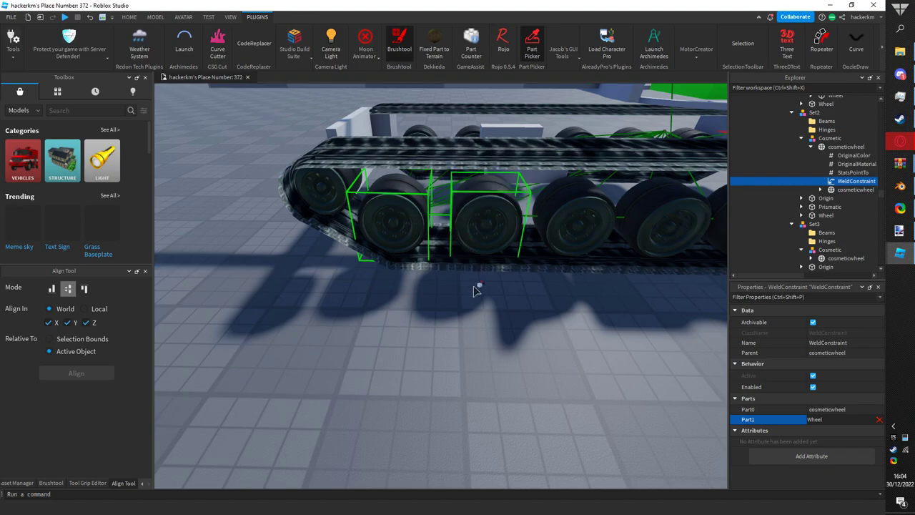
pyautogui.click(504, 340)
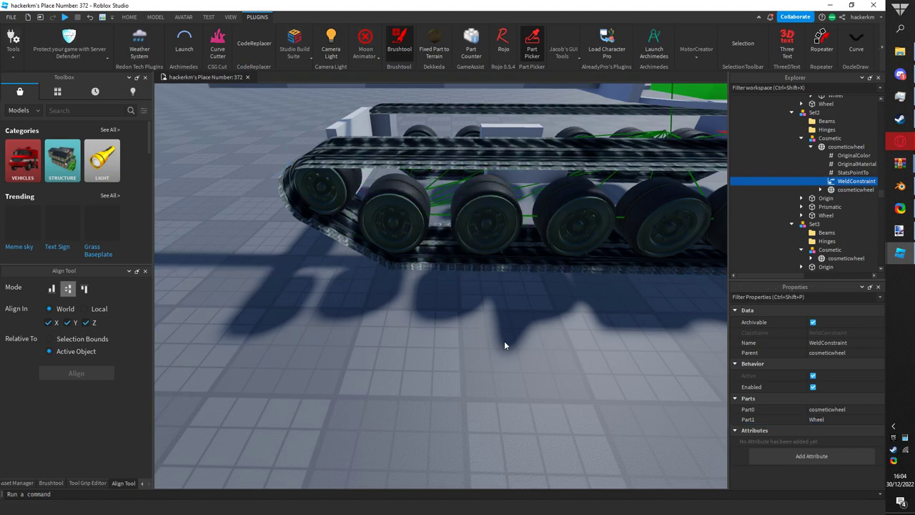
pyautogui.press('d')
pyautogui.click(506, 219)
pyautogui.press('d')
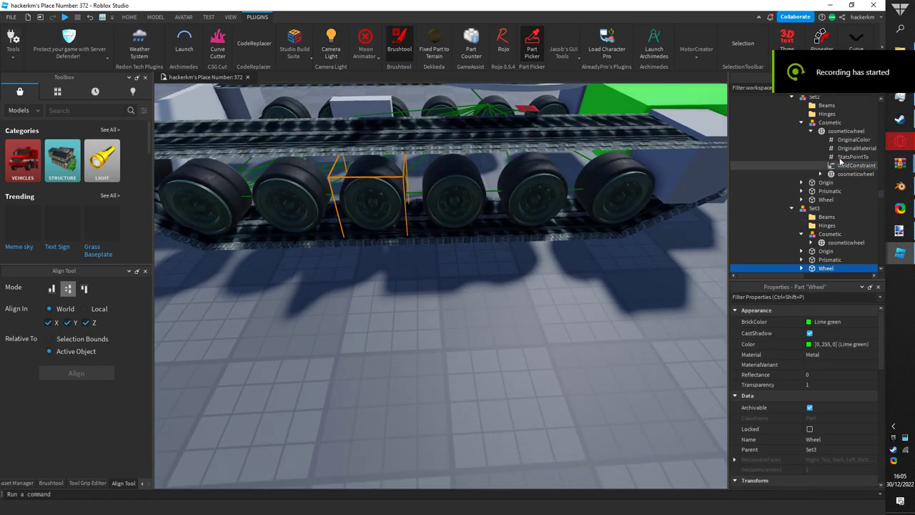
pyautogui.click(845, 166)
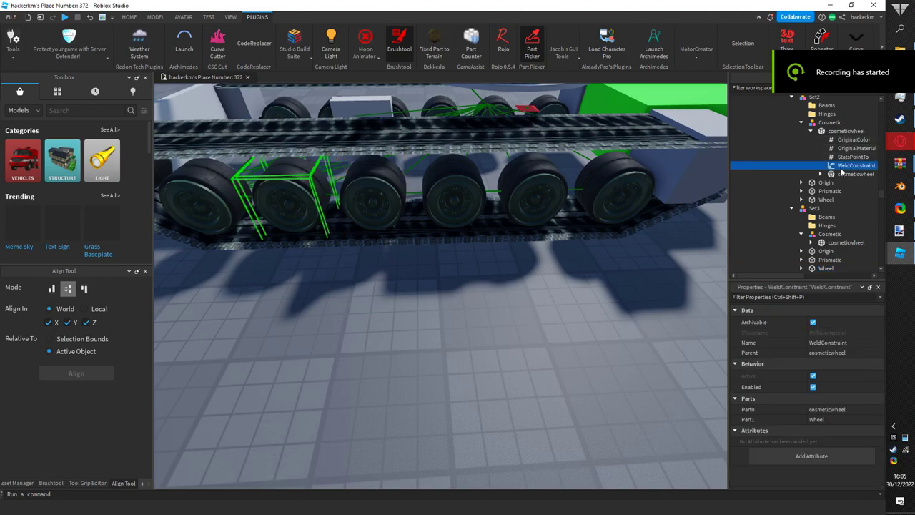
# - Set the WeldConstraint in LeftTrack Set3's cosmeticwheel to join that cosmeticwheel as Part0 with Set3's Wheel as Part1
pyautogui.moveTo(492, 271); pyautogui.dragTo(488, 281, button='right')
pyautogui.click(487, 281)
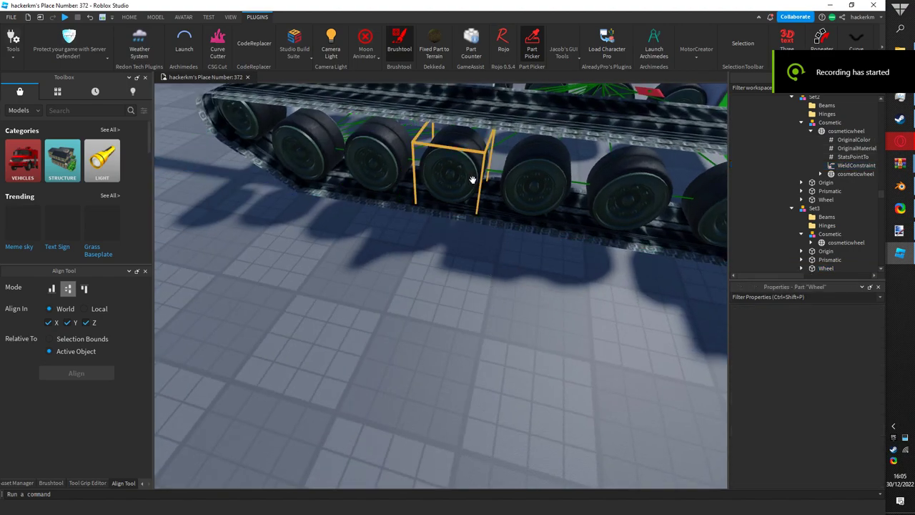
pyautogui.scroll(-2, 856, 206)
pyautogui.click(811, 169)
pyautogui.click(832, 178)
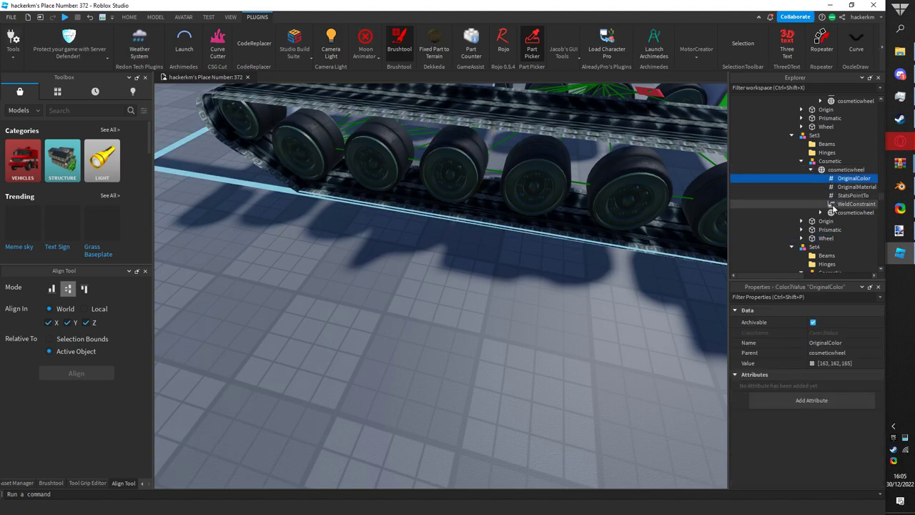
pyautogui.click(851, 204)
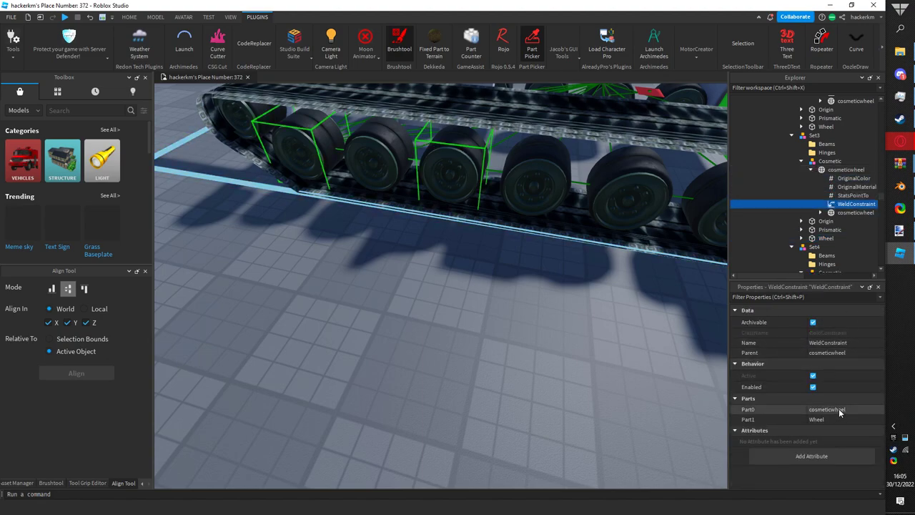
pyautogui.click(826, 410)
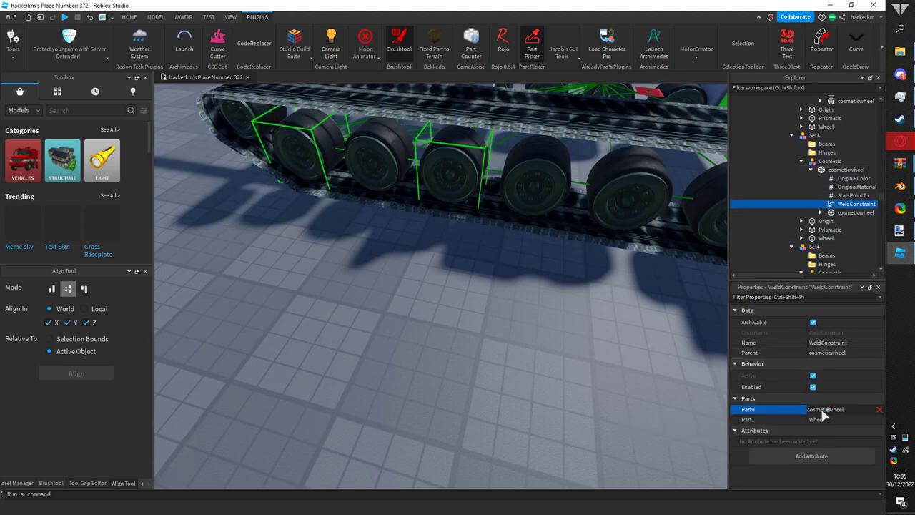
pyautogui.click(841, 172)
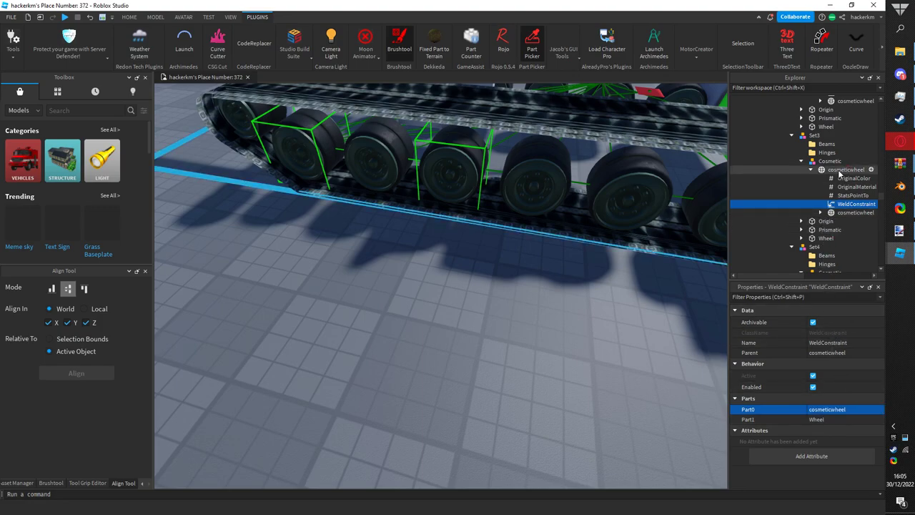
pyautogui.click(787, 420)
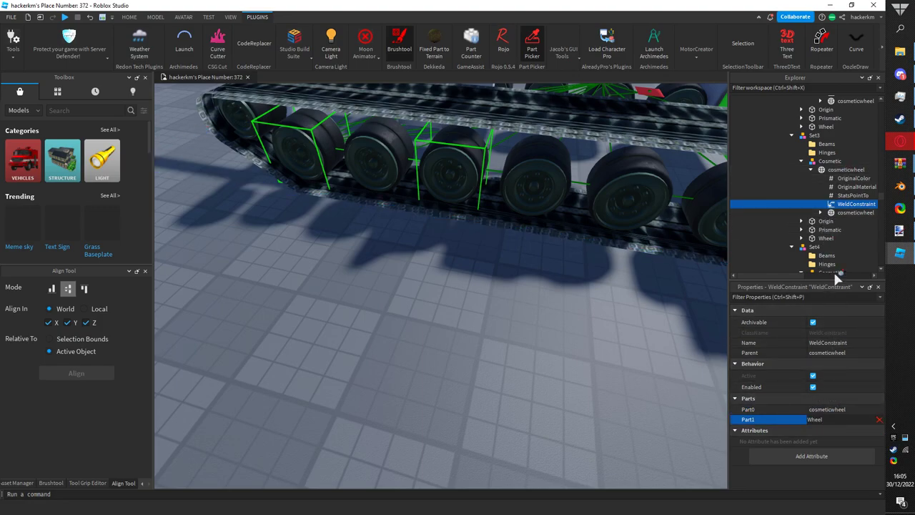
pyautogui.click(826, 239)
pyautogui.click(496, 299)
# - Point Part1 of the WeldConstraint in LeftTrack Set4's cosmeticwheel to Set4's Wheel part
pyautogui.click(537, 192)
pyautogui.scroll(-4, 880, 155)
pyautogui.click(802, 171)
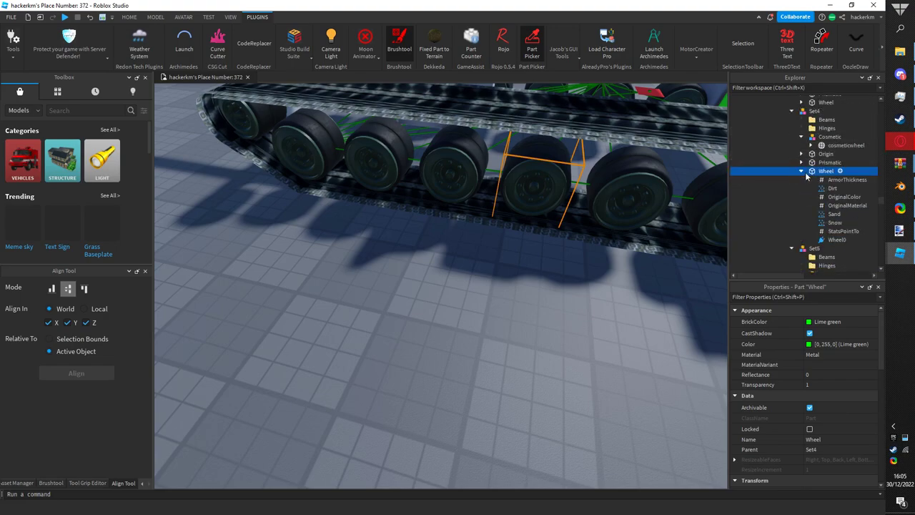
pyautogui.click(812, 145)
pyautogui.click(845, 180)
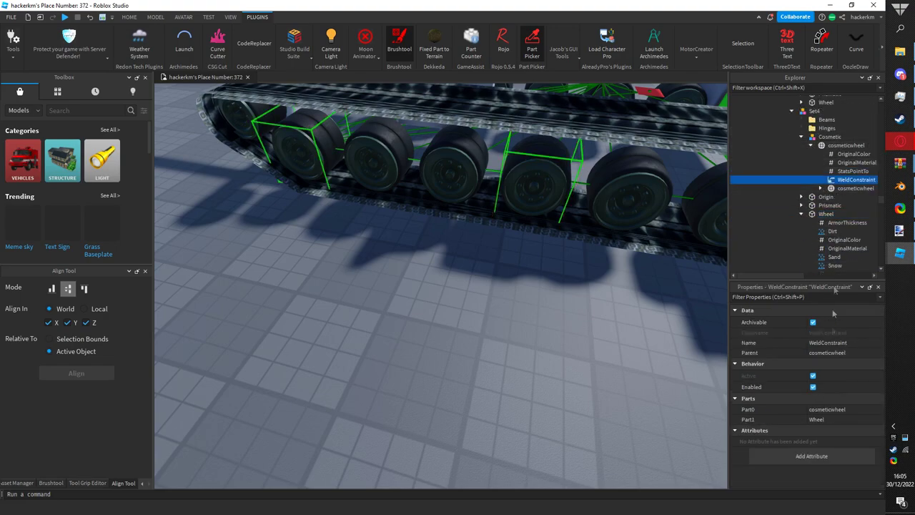
pyautogui.click(826, 215)
# - Assign LeftTrack Set5's Wheel part as Part1 of the WeldConstraint inside Set5's cosmeticwheel
pyautogui.moveTo(597, 292); pyautogui.dragTo(644, 289, button='right')
pyautogui.click(457, 200)
pyautogui.scroll(-2, 786, 171)
pyautogui.click(802, 220)
pyautogui.scroll(-3, 803, 220)
pyautogui.scroll(2, 808, 150)
pyautogui.click(811, 169)
pyautogui.click(849, 205)
pyautogui.click(821, 420)
pyautogui.click(823, 242)
# - Point Part1 of the WeldConstraint in LeftTrack Set6's cosmeticwheel to Set6's own Wheel part
pyautogui.click(568, 201)
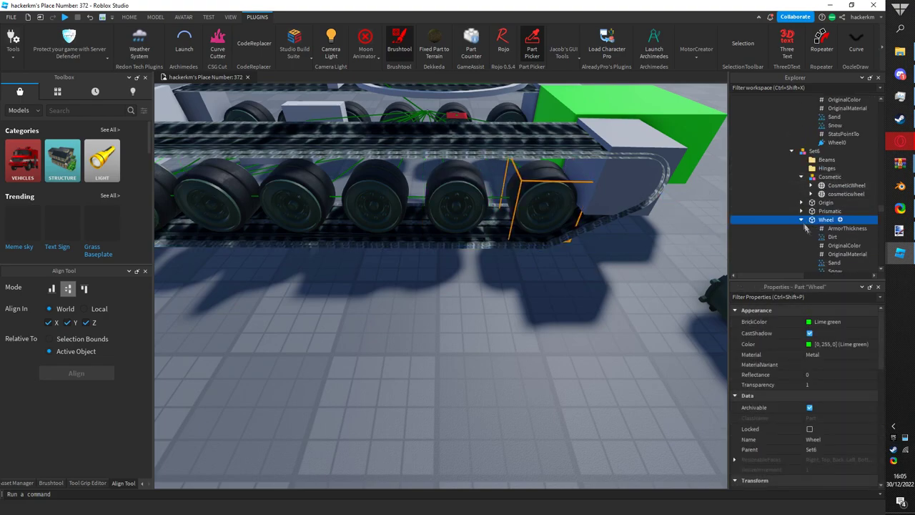
pyautogui.scroll(-2, 805, 226)
pyautogui.doubleClick(820, 146)
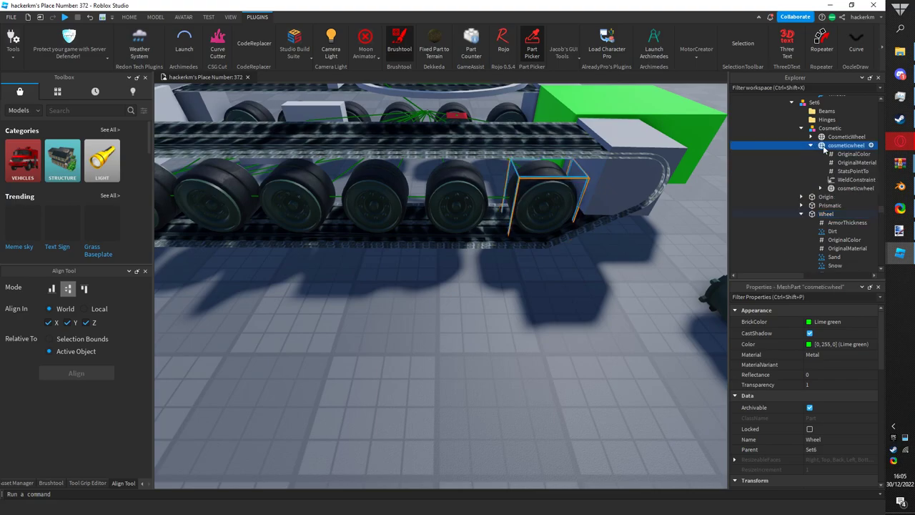
pyautogui.click(845, 180)
pyautogui.click(838, 419)
pyautogui.click(826, 216)
pyautogui.click(667, 227)
# - Inspect the fitted wheels along both sides of the WIPtank, ending at the RightTrack wheel sets
pyautogui.scroll(-4, 667, 227)
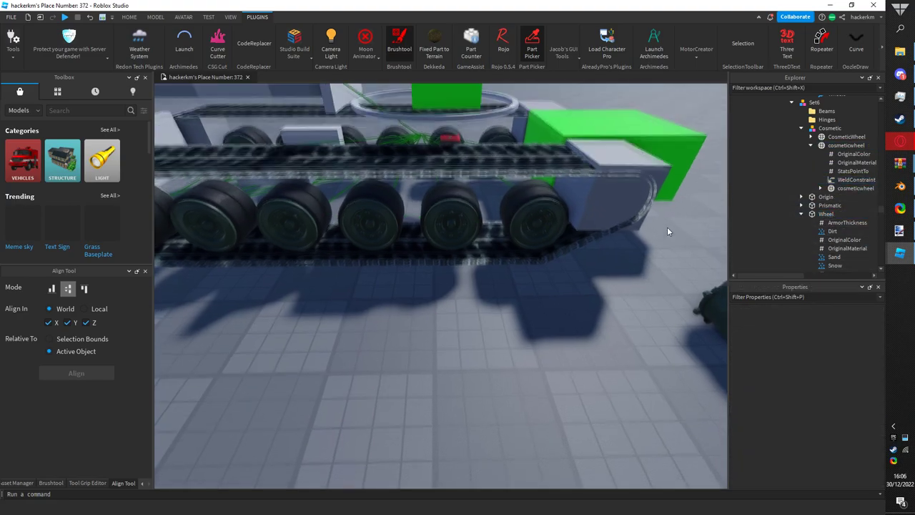
pyautogui.moveTo(430, 270); pyautogui.dragTo(451, 261, button='right')
pyautogui.scroll(4, 431, 239)
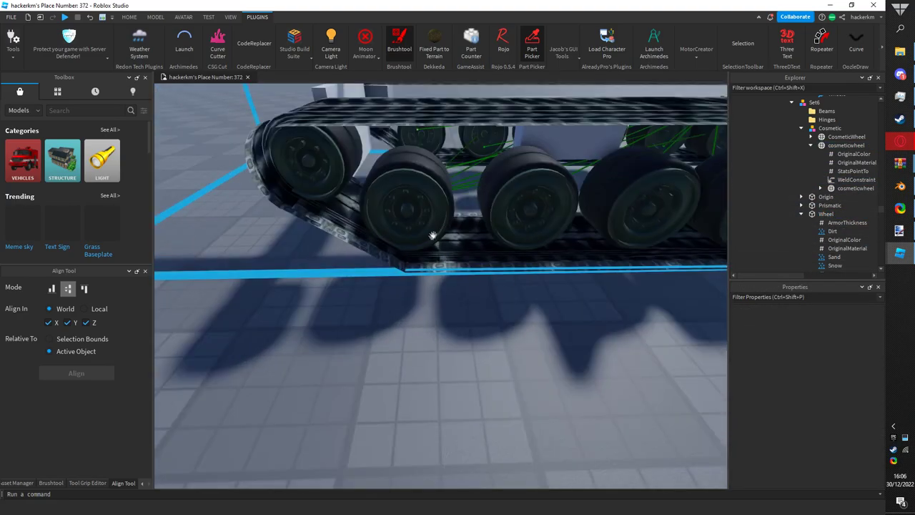
pyautogui.scroll(4, 457, 251)
pyautogui.scroll(-7, 463, 257)
pyautogui.scroll(5, 462, 258)
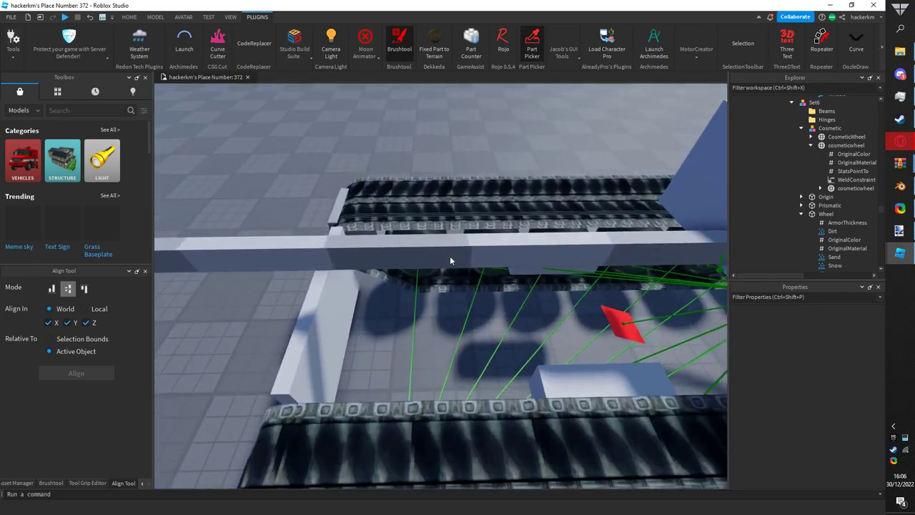
pyautogui.scroll(-2, 408, 302)
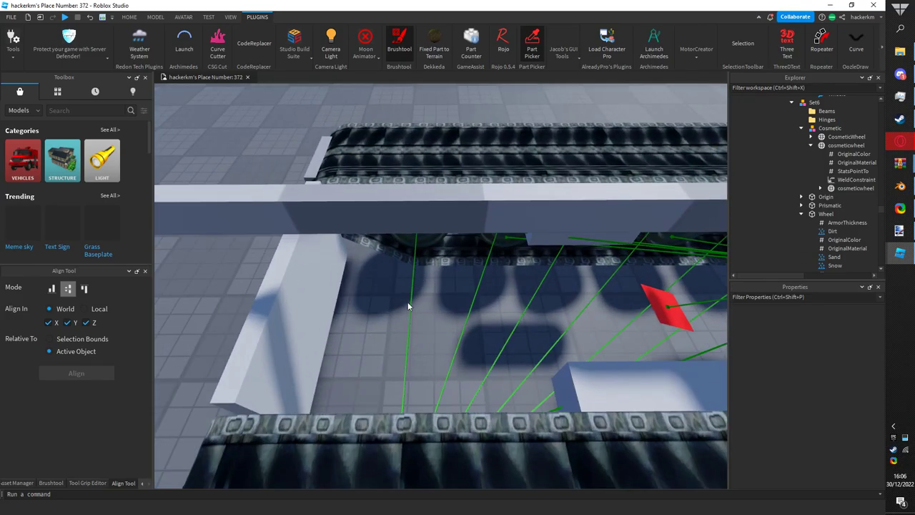
pyautogui.moveTo(408, 303); pyautogui.dragTo(516, 258, button='right')
pyautogui.press('a')
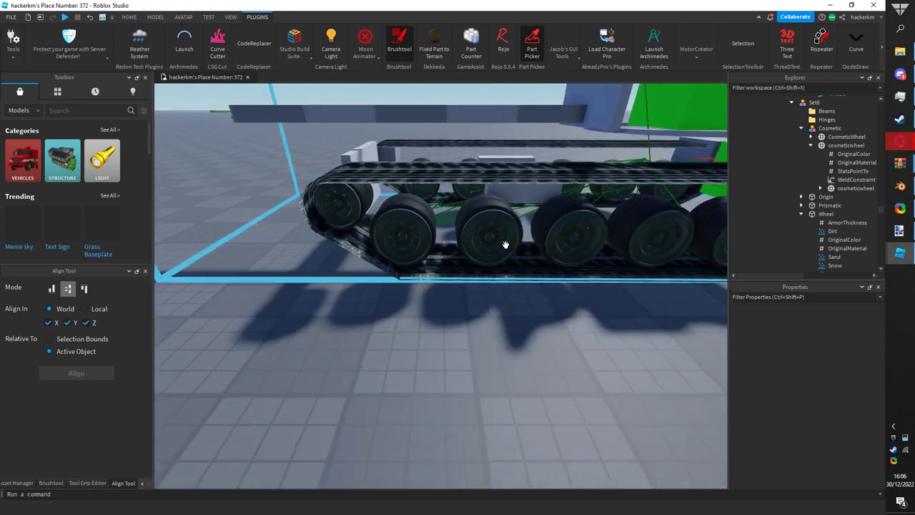
pyautogui.scroll(4, 534, 356)
pyautogui.press('d')
pyautogui.press('d')
pyautogui.moveTo(535, 355); pyautogui.dragTo(427, 262, button='right')
pyautogui.press('a')
pyautogui.press('d')
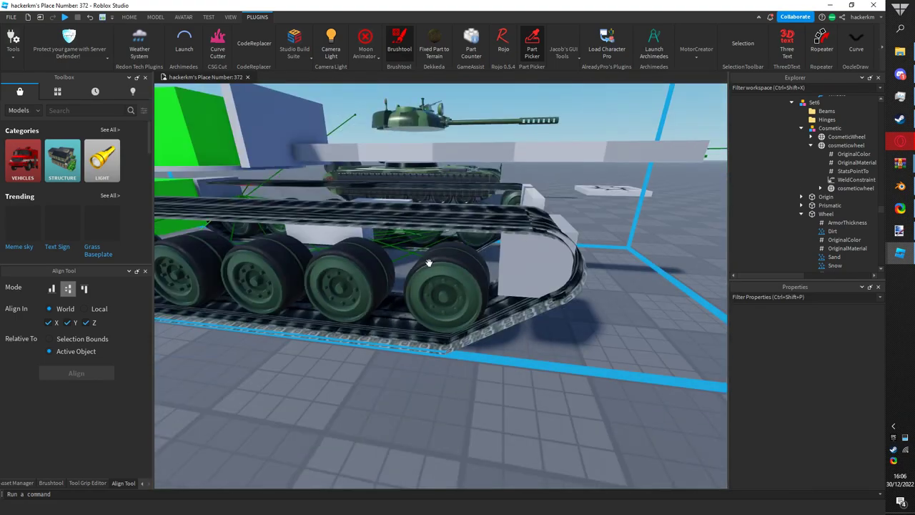
# - Set Part1 of the WeldConstraints in RightTrack Set6's and Set5's cosmeticwheels to each set's own Wheel part
pyautogui.keyDown('alt'); pyautogui.click(427, 261); pyautogui.keyUp('alt')
pyautogui.click(811, 169)
pyautogui.click(853, 203)
pyautogui.keyDown('alt'); pyautogui.click(349, 274); pyautogui.keyUp('alt')
pyautogui.keyDown('alt'); pyautogui.click(349, 274); pyautogui.keyUp('alt')
pyautogui.click(811, 142)
pyautogui.click(852, 177)
pyautogui.click(822, 419)
pyautogui.press('a')
# - Assign RightTrack Set4's Wheel part as Part1 of the WeldConstraint in Set4's cosmeticwheel
pyautogui.keyDown('alt'); pyautogui.click(387, 279); pyautogui.keyUp('alt')
pyautogui.click(810, 100)
pyautogui.click(851, 134)
pyautogui.click(823, 419)
pyautogui.press('a')
# - Point Part1 of the WeldConstraint in RightTrack Set3's cosmeticwheel to Set3's Wheel part
pyautogui.keyDown('alt'); pyautogui.click(377, 272); pyautogui.keyUp('alt')
pyautogui.click(802, 99)
pyautogui.click(829, 168)
pyautogui.scroll(-3, 823, 372)
pyautogui.click(827, 125)
pyautogui.scroll(2, 822, 125)
pyautogui.click(811, 122)
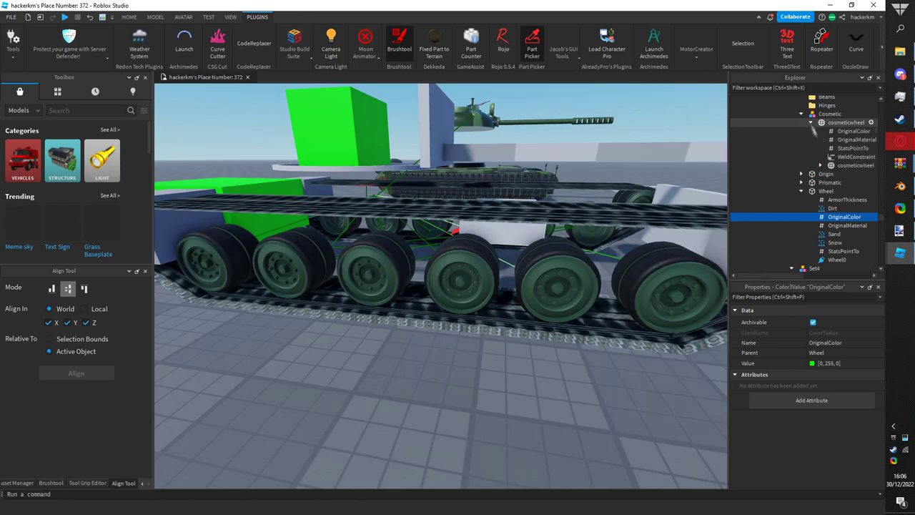
pyautogui.click(852, 157)
pyautogui.click(827, 421)
# - Set Part1 of the outer cosmeticwheel's WeldConstraint in RightTrack Set2 to Set2's Wheel part
pyautogui.moveTo(415, 279); pyautogui.dragTo(379, 278, button='right')
pyautogui.keyDown('alt'); pyautogui.click(415, 279); pyautogui.keyUp('alt')
pyautogui.scroll(2, 810, 124)
pyautogui.click(811, 122)
pyautogui.doubleClick(843, 166)
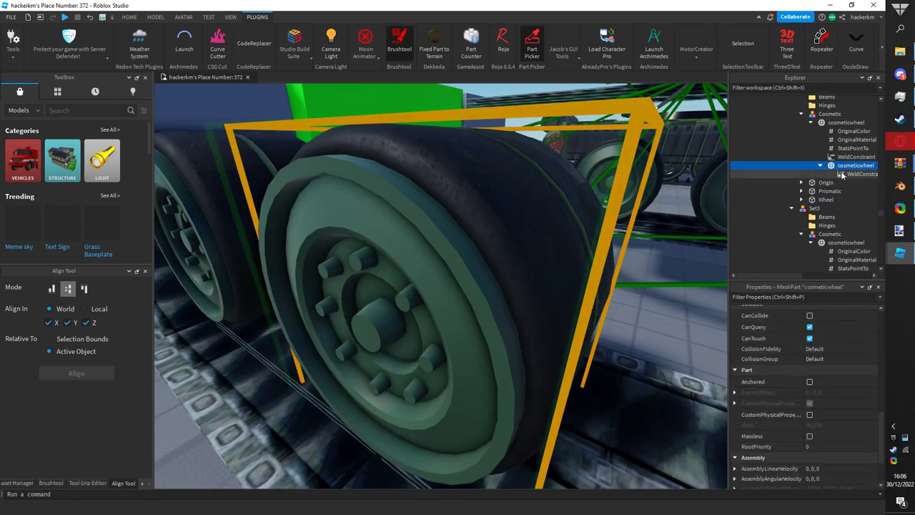
pyautogui.click(851, 174)
pyautogui.doubleClick(841, 165)
pyautogui.click(851, 156)
pyautogui.click(822, 420)
# - Make RightTrack Set1's Wheel the Part1 of the WeldConstraint in Set1's cosmeticwheel
pyautogui.moveTo(601, 259); pyautogui.dragTo(586, 261, button='right')
pyautogui.press('s')
pyautogui.keyDown('alt'); pyautogui.click(449, 278); pyautogui.keyUp('alt')
pyautogui.scroll(2, 815, 107)
pyautogui.click(820, 143)
pyautogui.click(860, 151)
pyautogui.click(855, 135)
pyautogui.click(833, 420)
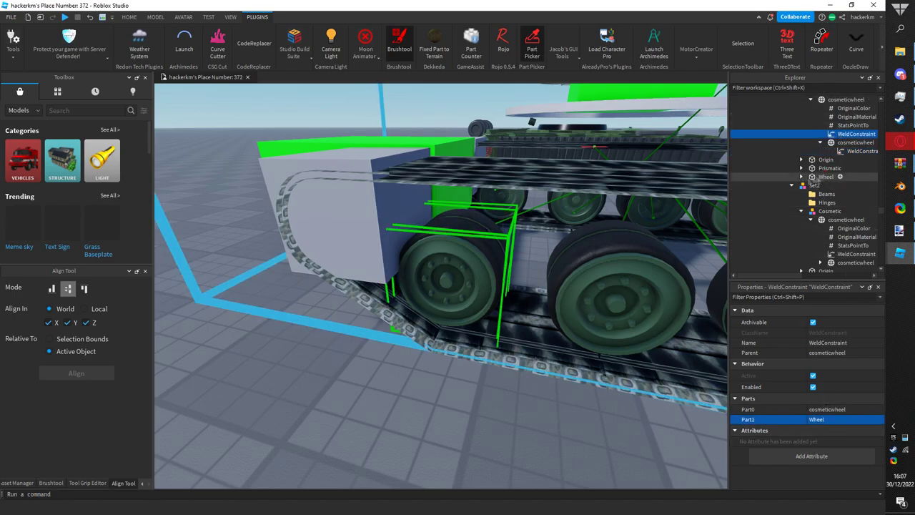
# - Align the new end-wheel mesh with the end wheel of LeftTrack Set6 and move it into Set6's Cosmetic model
pyautogui.scroll(-5, 519, 261)
pyautogui.click(500, 236)
pyautogui.moveTo(501, 236); pyautogui.dragTo(466, 353, button='right')
pyautogui.click(480, 286)
pyautogui.moveTo(481, 286); pyautogui.dragTo(487, 273, button='right')
pyautogui.click(487, 272)
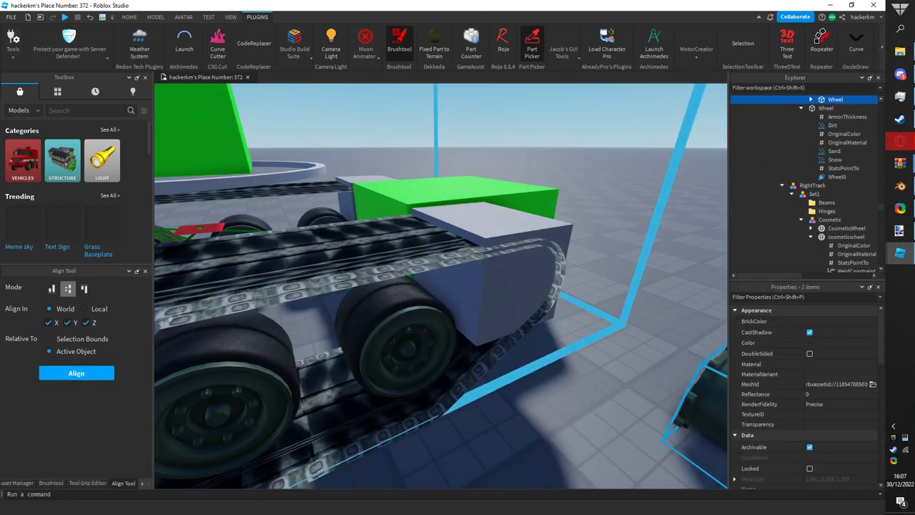
pyautogui.scroll(5, 603, 196)
pyautogui.scroll(3, 602, 196)
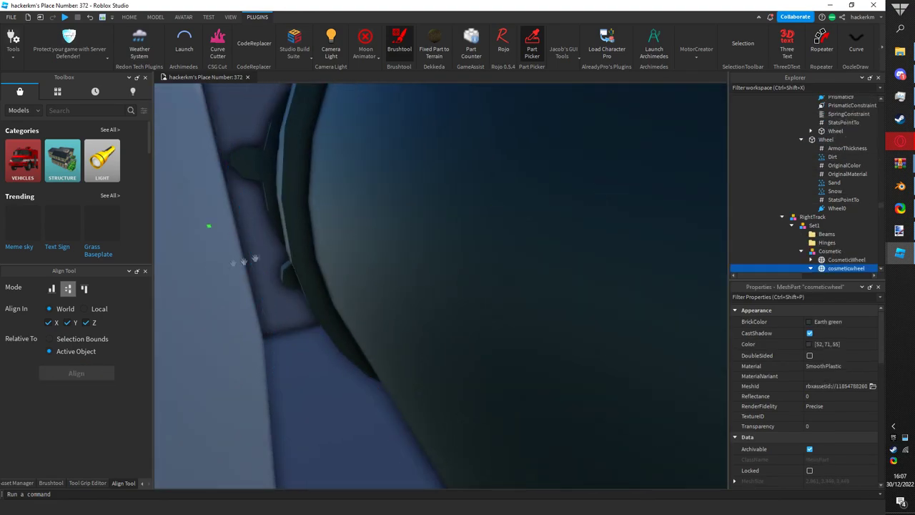
pyautogui.scroll(-10, 490, 281)
pyautogui.click(490, 281)
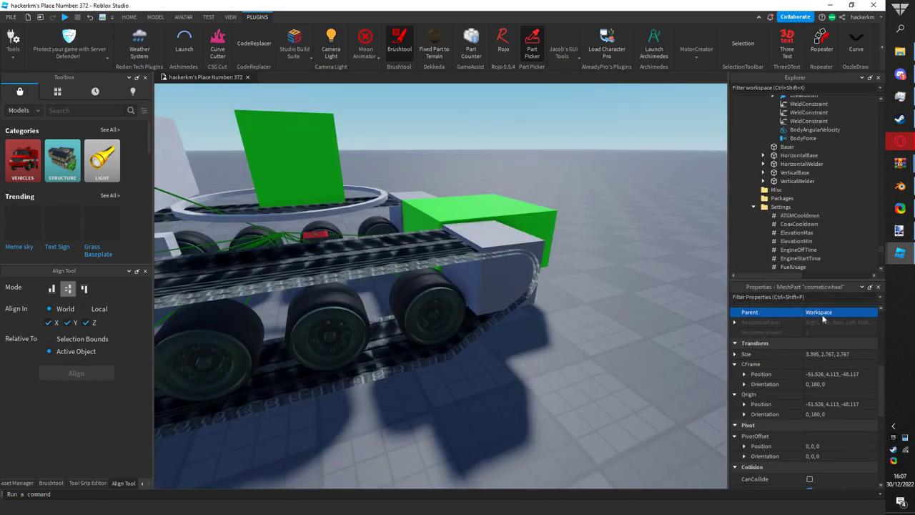
pyautogui.keyDown('ctrl'); pyautogui.click(505, 256); pyautogui.keyUp('ctrl')
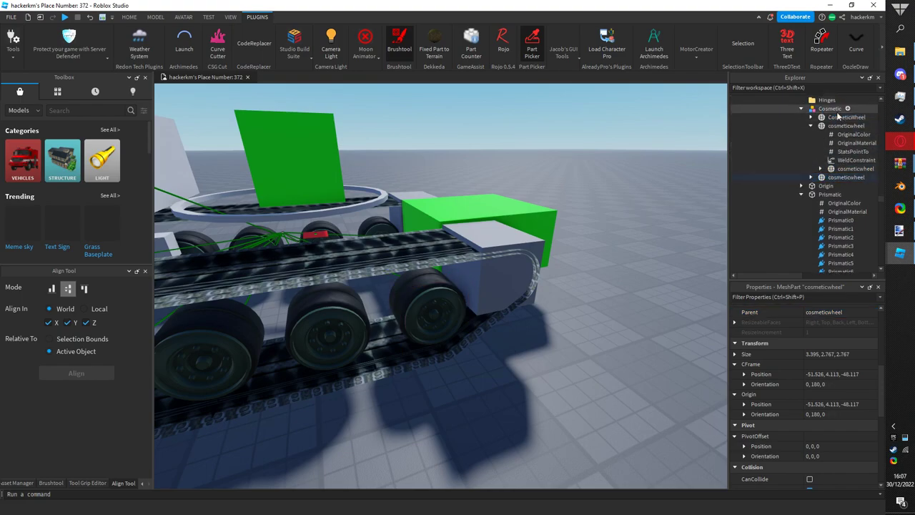
pyautogui.click(100, 376)
# - Delete the old CosmeticWheel from LeftTrack Set6's Cosmetic model
pyautogui.click(838, 177)
pyautogui.click(843, 118)
pyautogui.press('Delete')
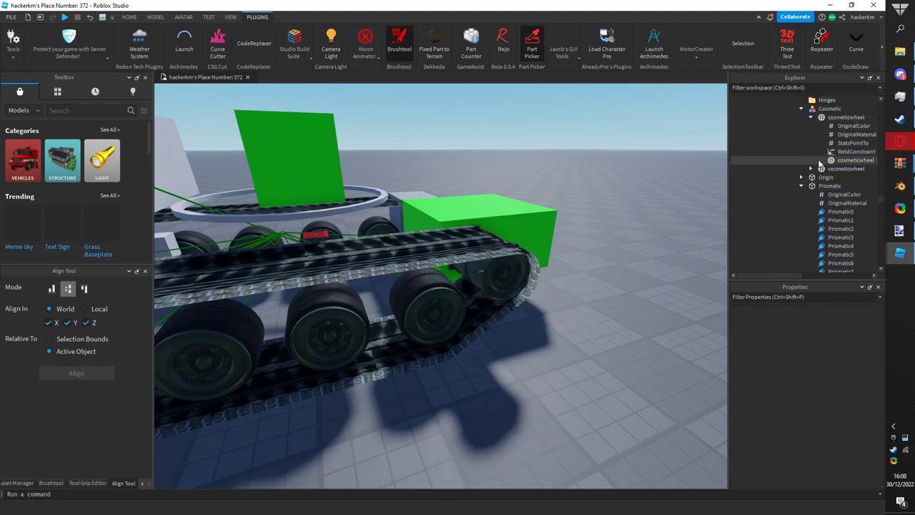
# - Copy the nested cosmeticwheel's WeldConstraint in LeftTrack Set6 and paste it into the new end cosmeticwheel
pyautogui.click(821, 161)
pyautogui.click(827, 168)
pyautogui.click(811, 178)
pyautogui.click(837, 178)
pyautogui.click(844, 169)
pyautogui.hotkey('ctrl', 'c')
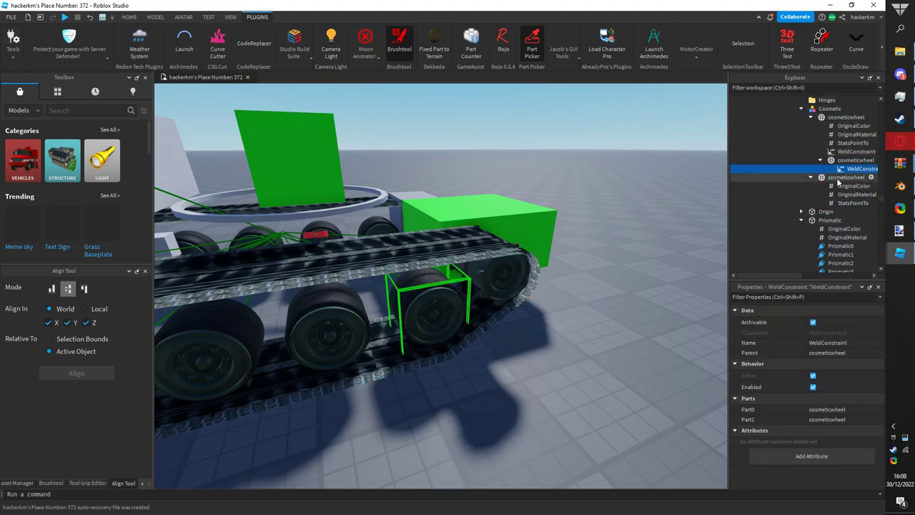
pyautogui.click(837, 179)
pyautogui.hotkey('ctrl', 'shift', 'v')
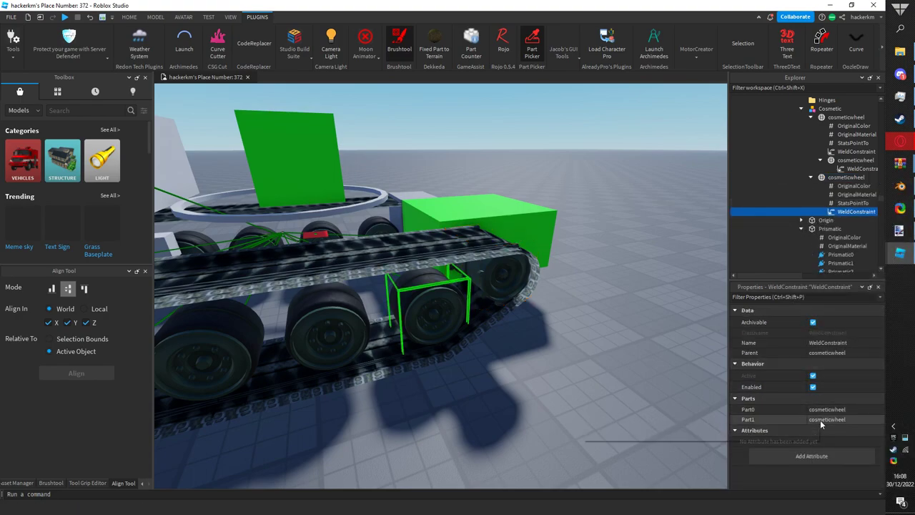
# - Set Part0 of the pasted WeldConstraint to the new end cosmeticwheel and point Part1 at LeftTrack Set6's Wheel part
pyautogui.click(848, 135)
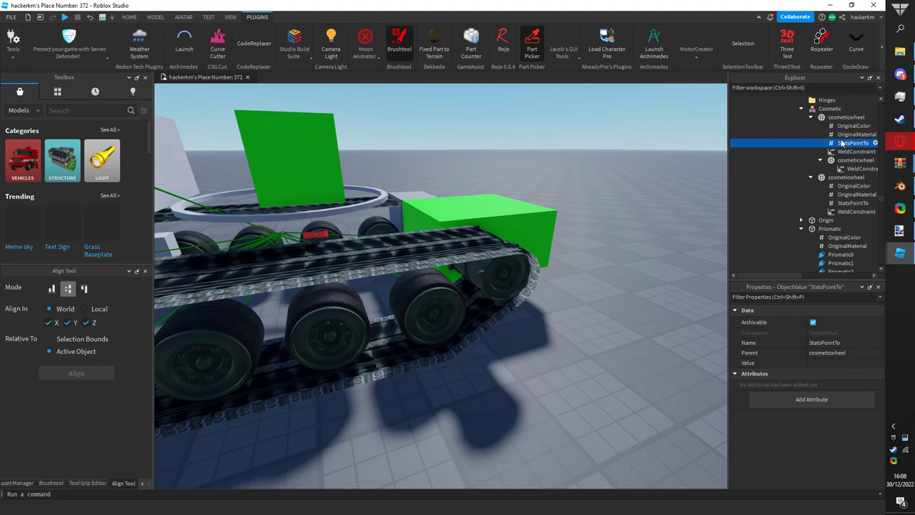
pyautogui.click(845, 129)
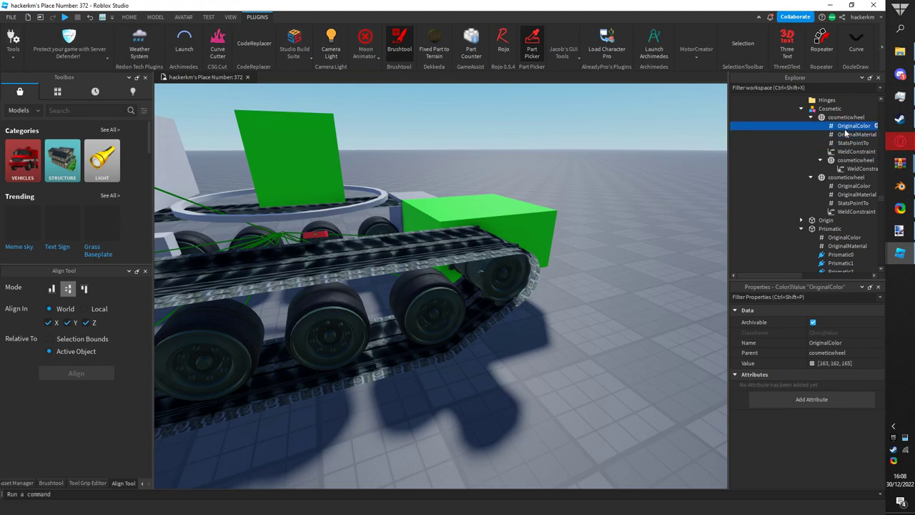
pyautogui.click(849, 213)
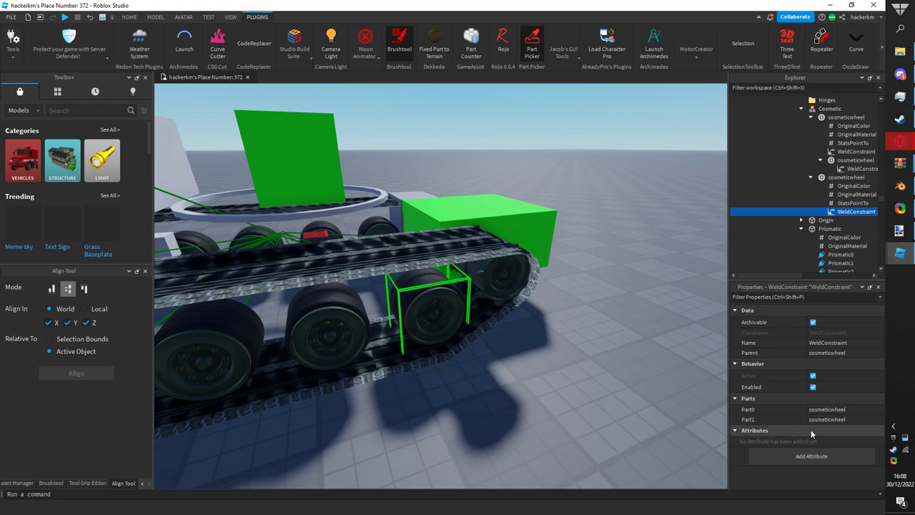
pyautogui.click(835, 178)
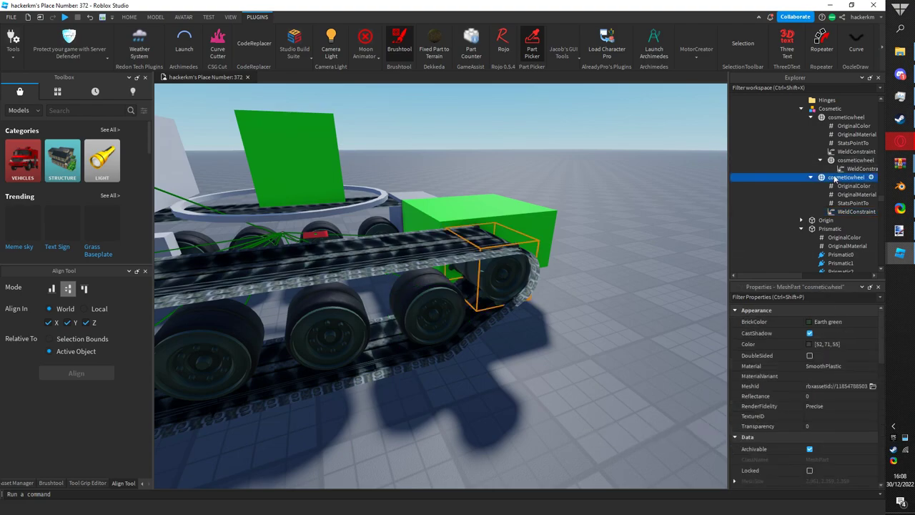
pyautogui.click(849, 214)
pyautogui.click(835, 419)
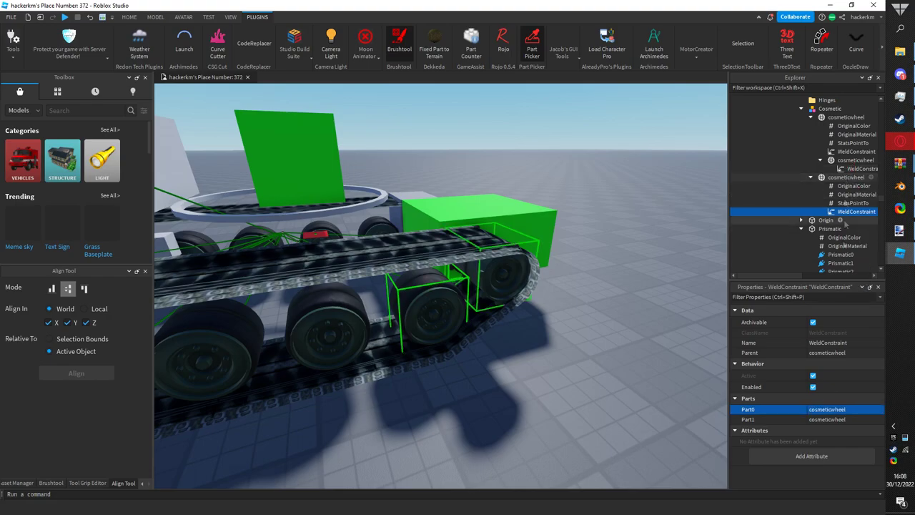
pyautogui.scroll(-7, 845, 227)
# - Put the new end cosmeticwheel into RightTrack Set1's Cosmetic model and delete the old CosmeticWheel there
pyautogui.click(492, 268)
pyautogui.press('w')
pyautogui.moveTo(492, 268); pyautogui.dragTo(493, 268, button='right')
pyautogui.scroll(-5, 819, 179)
pyautogui.click(819, 174)
pyautogui.rightClick(819, 175)
pyautogui.click(811, 286)
pyautogui.click(851, 183)
pyautogui.press('Delete')
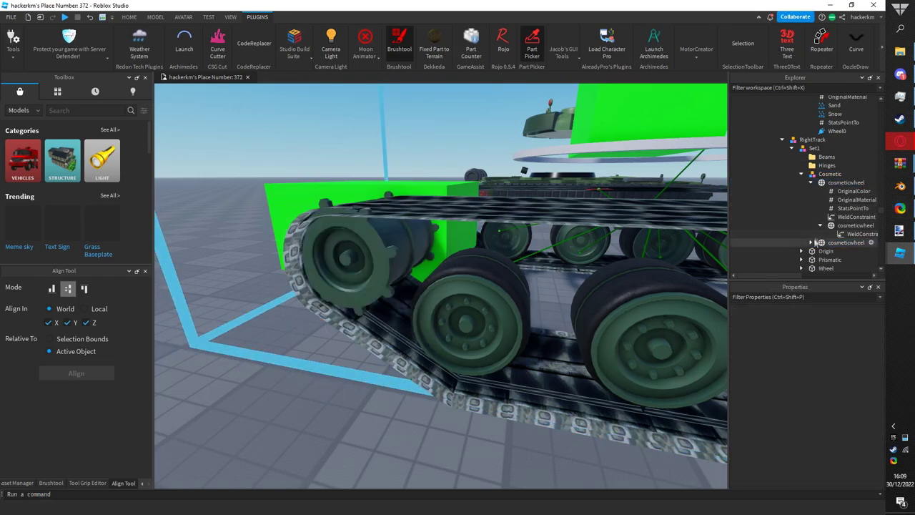
# - Set Part1 of the WeldConstraint in RightTrack Set1's new end cosmeticwheel to the Wheel inside Prismatic
pyautogui.click(811, 243)
pyautogui.scroll(-3, 838, 215)
pyautogui.click(851, 204)
pyautogui.click(838, 420)
pyautogui.click(802, 221)
pyautogui.scroll(-3, 822, 239)
pyautogui.click(830, 261)
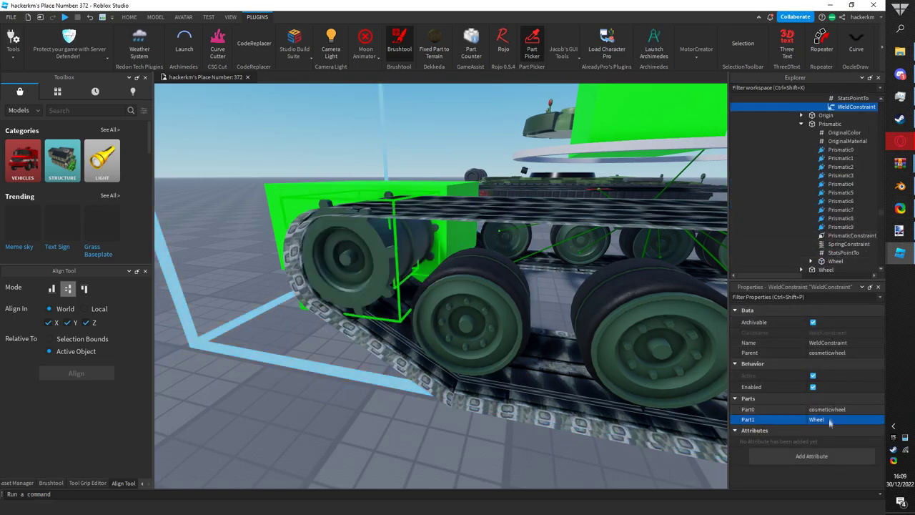
# - Move the loose Meshes/track.010 mesh against the end of the WIPtank's track
pyautogui.moveTo(572, 311); pyautogui.dragTo(572, 311, button='right')
pyautogui.click(573, 311)
pyautogui.scroll(-5, 461, 239)
pyautogui.moveTo(461, 240); pyautogui.dragTo(459, 241, button='right')
pyautogui.press('s')
pyautogui.click(551, 293)
pyautogui.moveTo(581, 318); pyautogui.dragTo(570, 321, button='right')
pyautogui.press('w')
pyautogui.moveTo(455, 287); pyautogui.dragTo(382, 265)
pyautogui.moveTo(382, 264); pyautogui.dragTo(365, 229, button='right')
pyautogui.press('w')
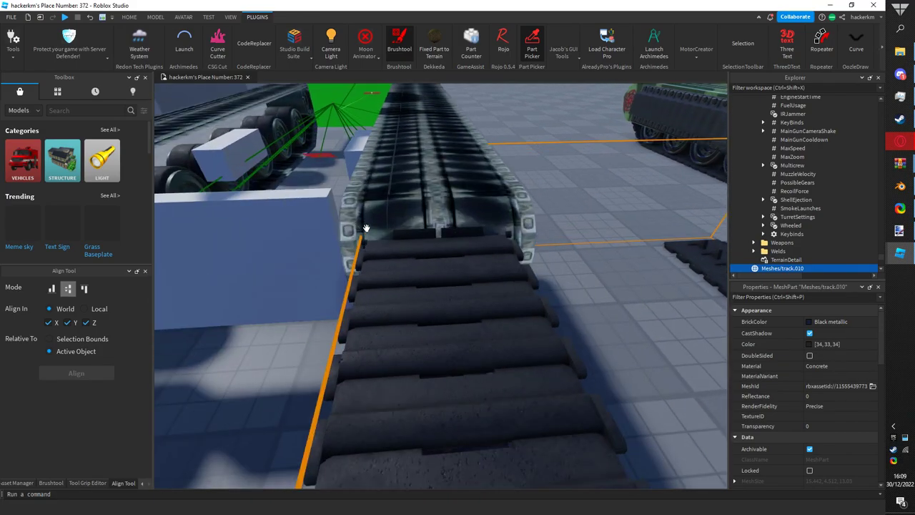
# - Nudge the Meshes/track.010 mesh in line with the tank's beam track to compare their widths
pyautogui.press('s')
pyautogui.moveTo(473, 310); pyautogui.dragTo(452, 309, button='right')
pyautogui.press('w')
pyautogui.press('w')
pyautogui.moveTo(451, 342); pyautogui.dragTo(449, 369)
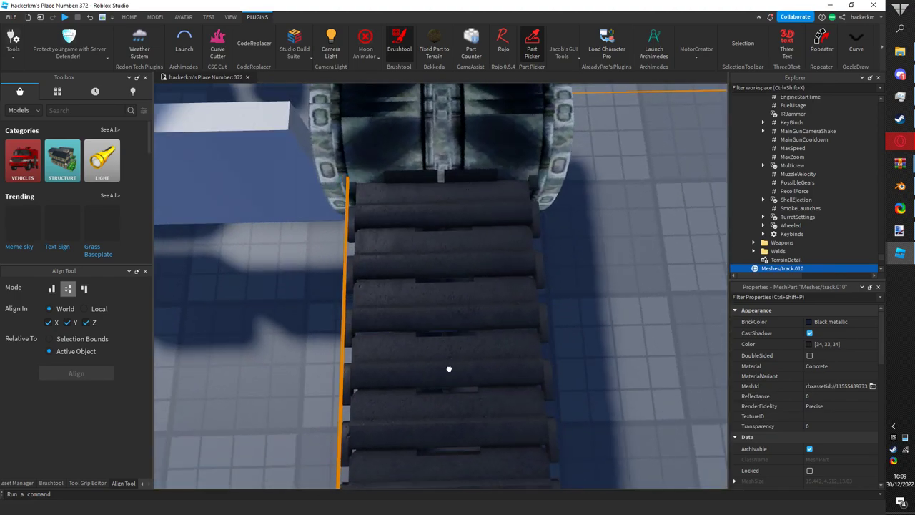
pyautogui.moveTo(450, 369); pyautogui.dragTo(466, 166, button='right')
pyautogui.press('q')
pyautogui.click(434, 211)
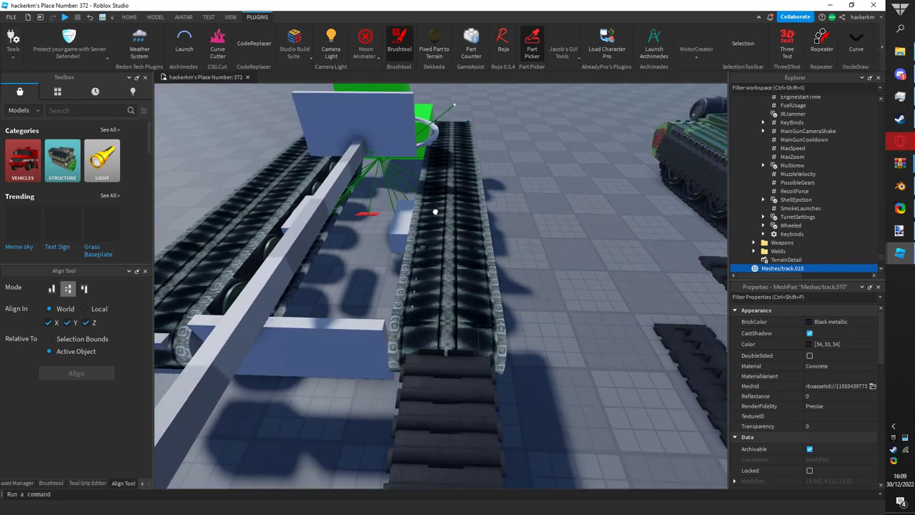
# - Examine the shape and width properties of the first OriginA beam in the Beams folder under WIPtank's Main folder
pyautogui.scroll(4, 810, 135)
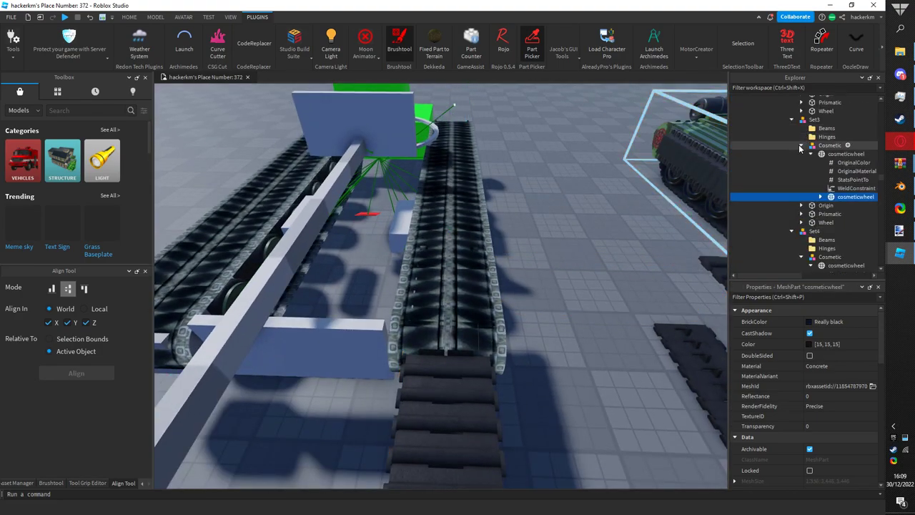
pyautogui.click(786, 128)
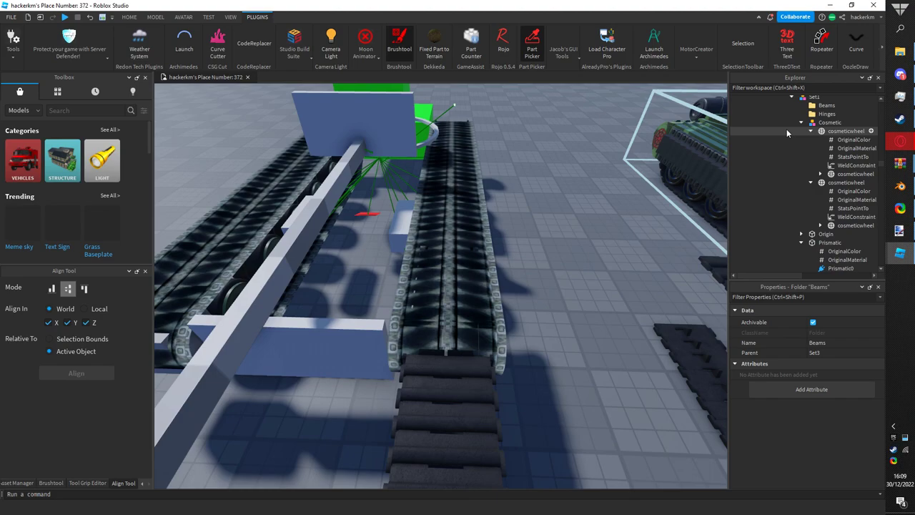
pyautogui.scroll(8, 786, 133)
pyautogui.click(765, 218)
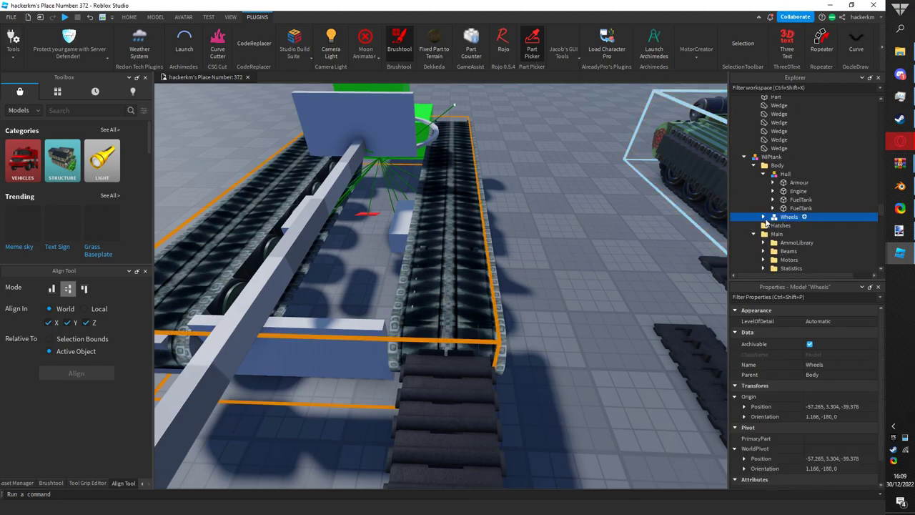
pyautogui.scroll(-1, 763, 231)
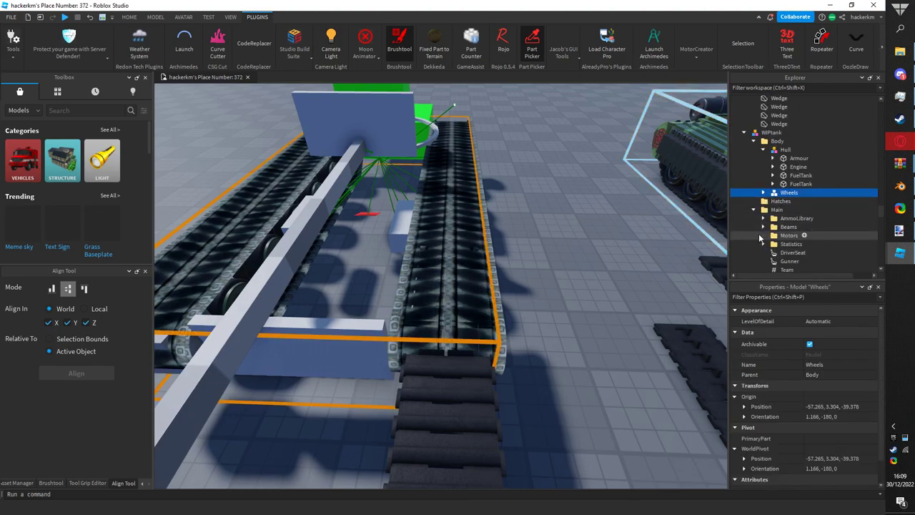
pyautogui.scroll(-2, 773, 247)
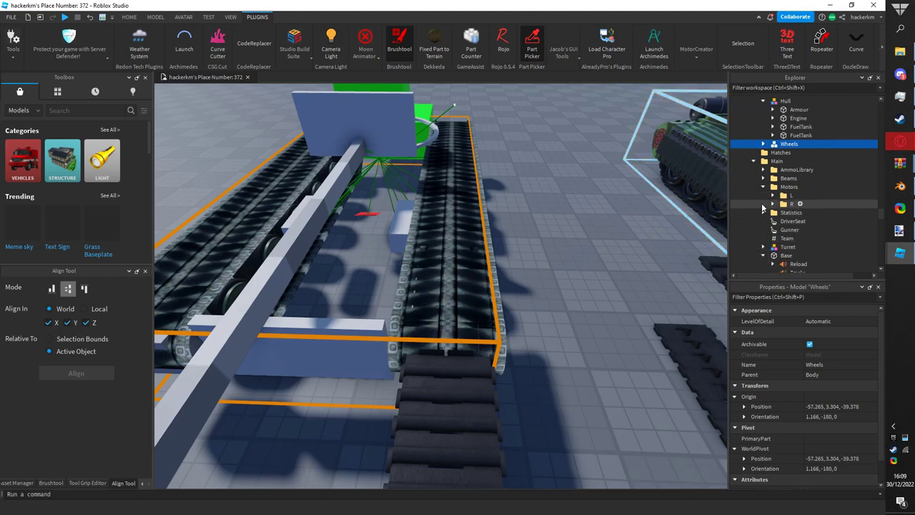
pyautogui.click(764, 187)
pyautogui.click(764, 179)
pyautogui.click(782, 189)
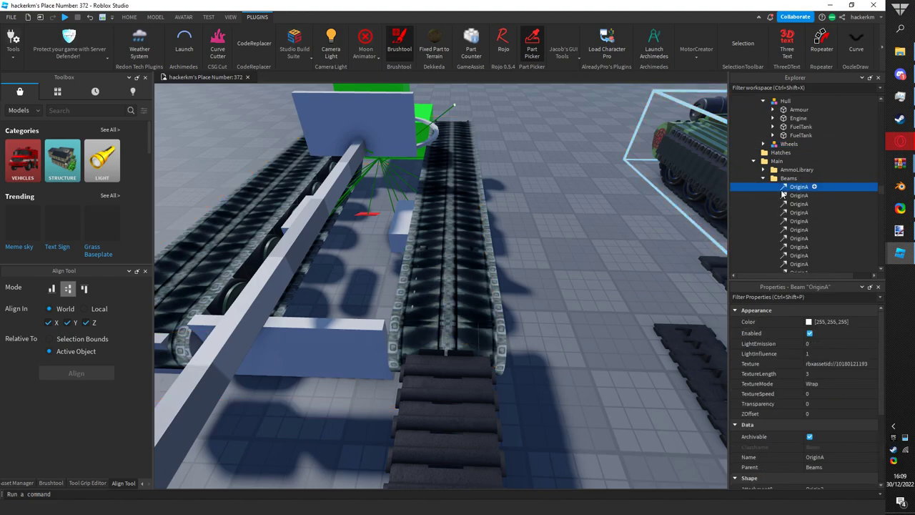
pyautogui.scroll(-3, 821, 369)
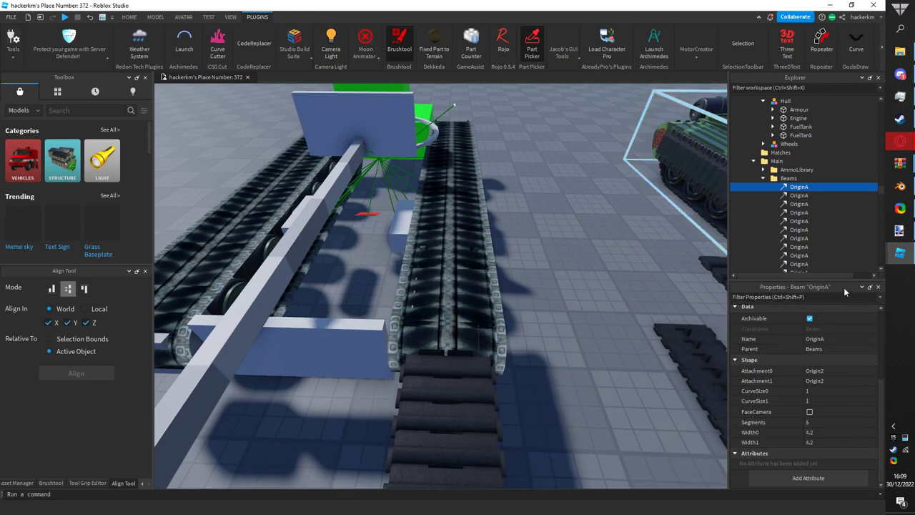
# - Compare the attachment, curve, segment and width properties of the OriginA and OriginB beams in the Beams folder
pyautogui.click(793, 198)
pyautogui.click(796, 214)
pyautogui.click(797, 238)
pyautogui.click(797, 257)
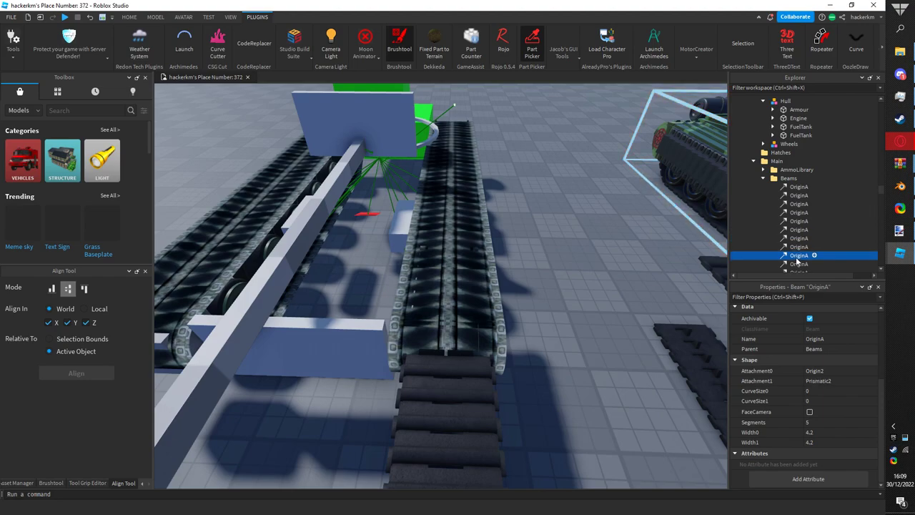
pyautogui.click(799, 263)
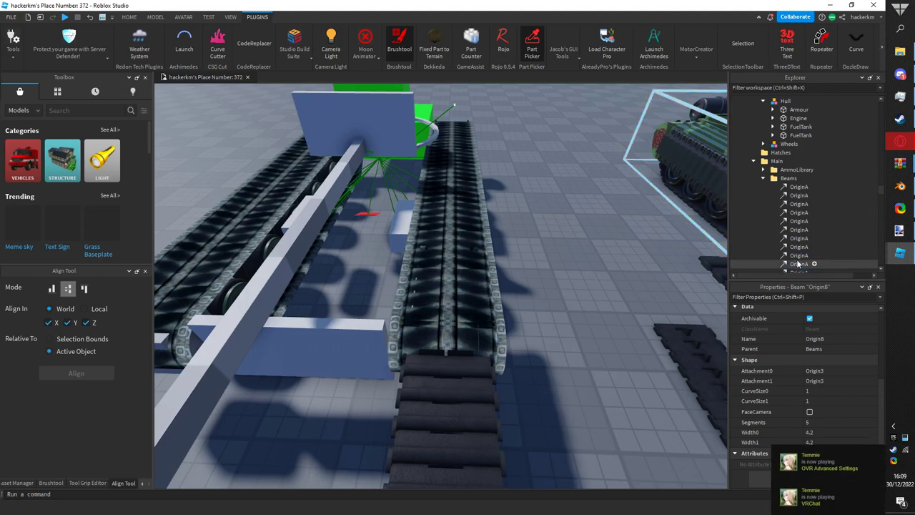
pyautogui.scroll(-3, 799, 264)
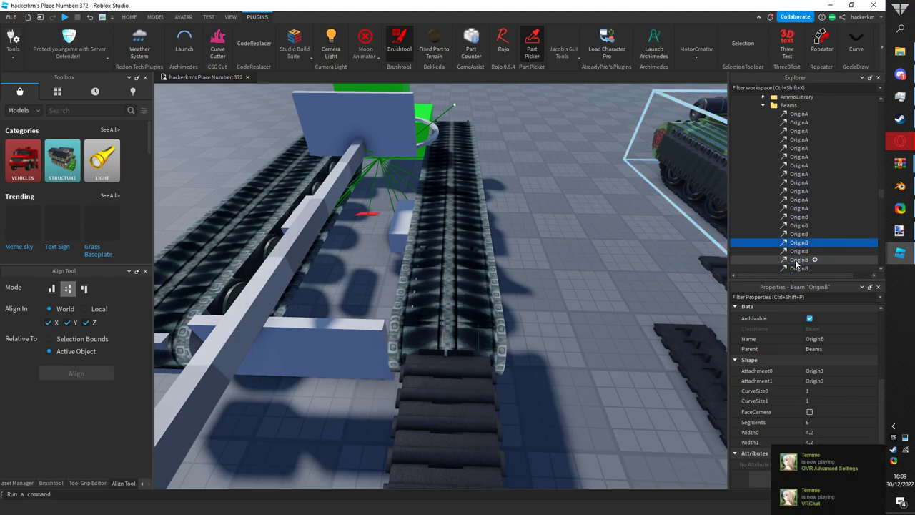
pyautogui.press('Down')
pyautogui.press('Down')
pyautogui.press('Down')
pyautogui.press('Down')
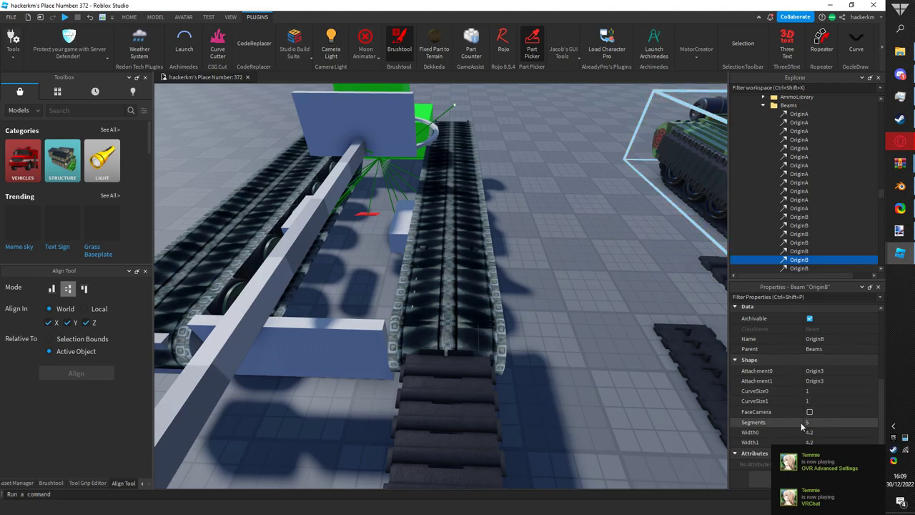
pyautogui.scroll(-3, 792, 234)
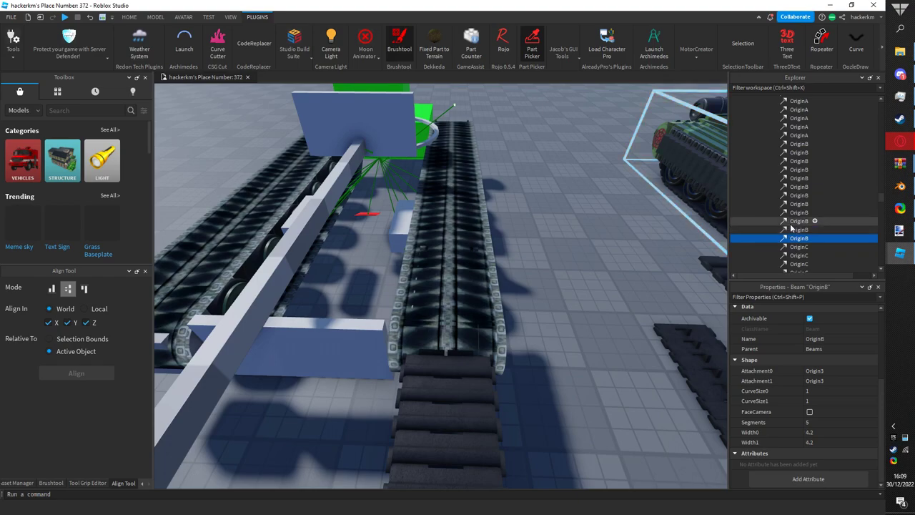
# - Select all OriginA and OriginB beams in the WIPtank's Beams folder
pyautogui.scroll(6, 791, 225)
pyautogui.keyDown('shift'); pyautogui.click(793, 188); pyautogui.keyUp('shift')
pyautogui.scroll(4, 472, 206)
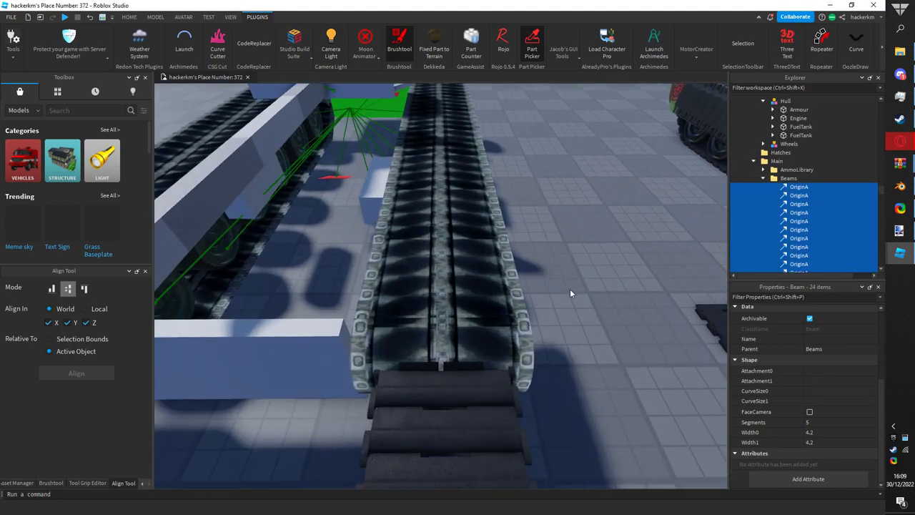
# - Try a Width0 of 3.5 on the selected OriginA and OriginB beams
pyautogui.click(823, 432)
pyautogui.write('3.5')
pyautogui.press('Return')
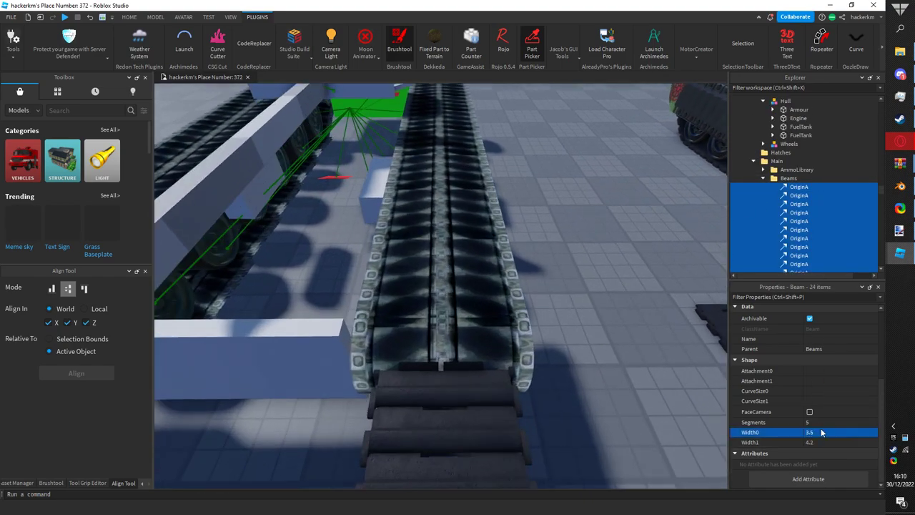
pyautogui.hotkey('ctrl', 'z')
# - Add all PrismaticE and PrismaticF beams to the selected OriginA and OriginB beams
pyautogui.scroll(-4, 801, 218)
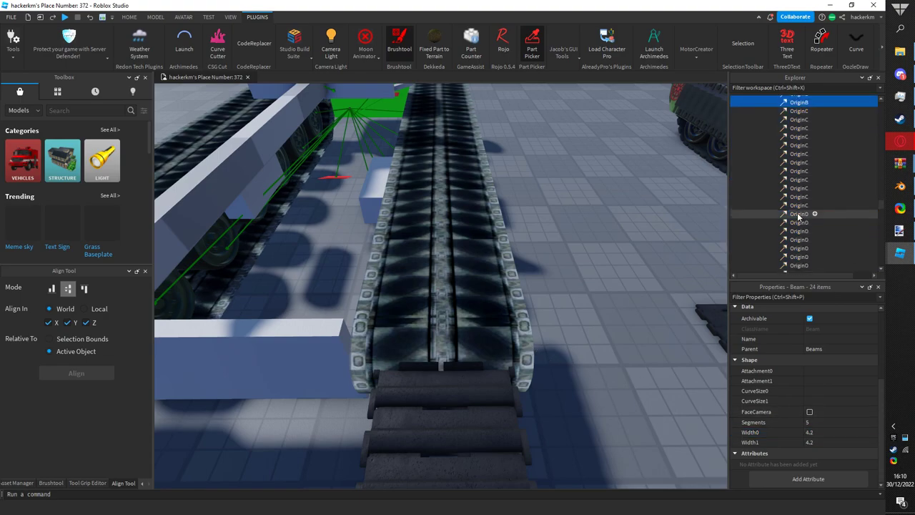
pyautogui.moveTo(582, 198); pyautogui.dragTo(582, 198, button='right')
pyautogui.scroll(-5, 786, 198)
pyautogui.scroll(-2, 785, 200)
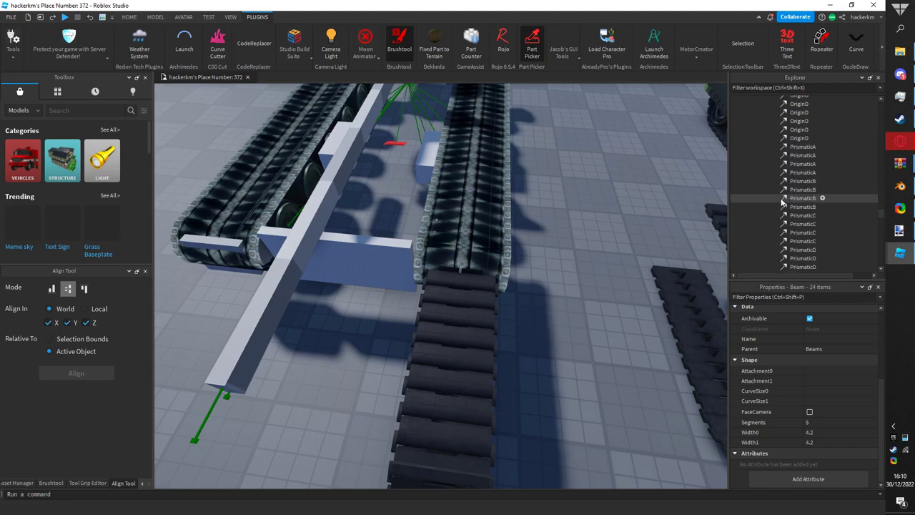
pyautogui.scroll(-4, 784, 205)
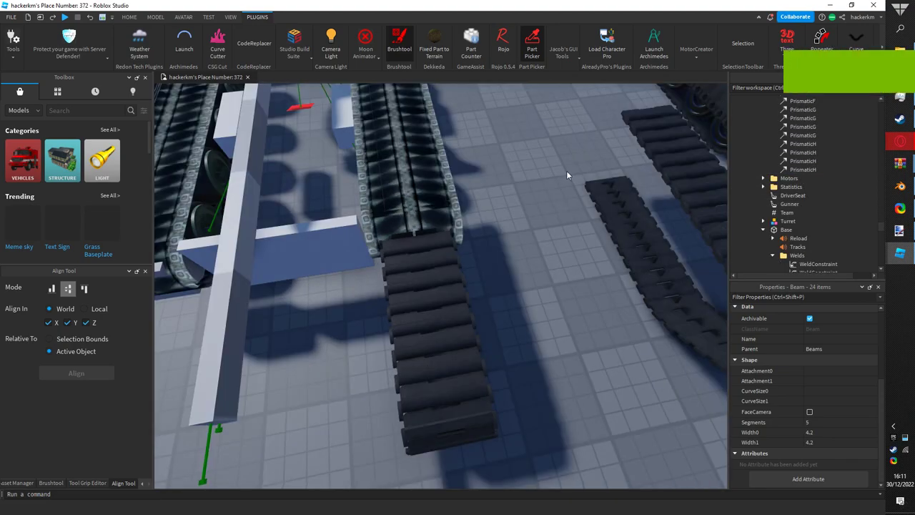
pyautogui.moveTo(616, 190); pyautogui.dragTo(614, 190, button='right')
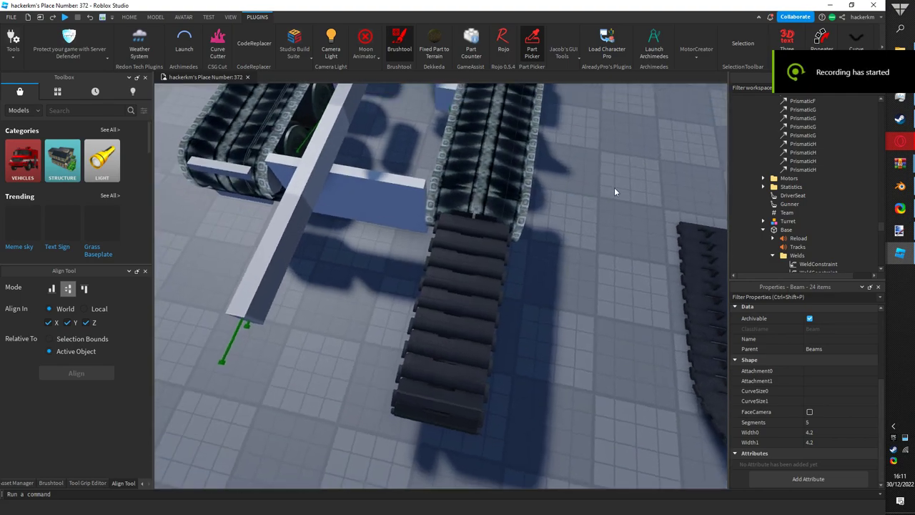
pyautogui.click(795, 144)
pyautogui.click(800, 135)
pyautogui.keyDown('ctrl'); pyautogui.click(795, 119); pyautogui.keyUp('ctrl')
pyautogui.scroll(2, 796, 123)
pyautogui.keyDown('ctrl'); pyautogui.click(797, 142); pyautogui.keyUp('ctrl')
pyautogui.click(799, 141)
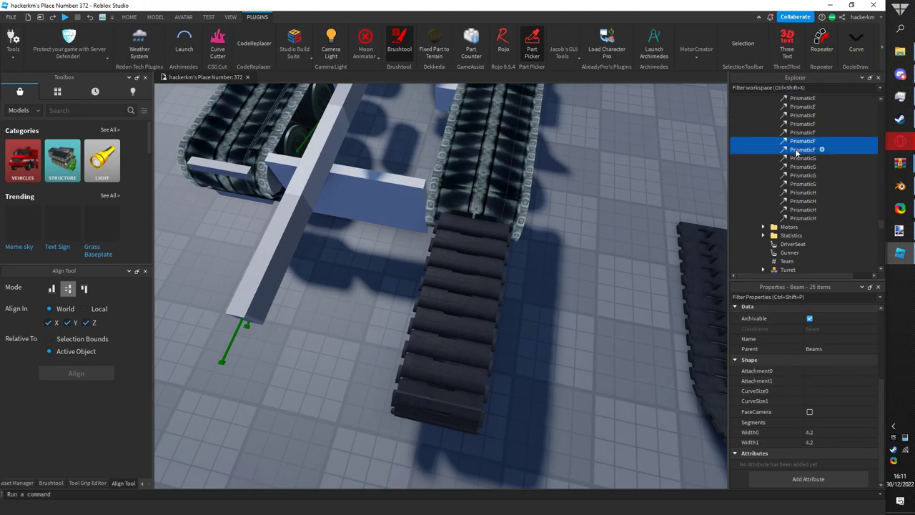
pyautogui.scroll(4, 804, 129)
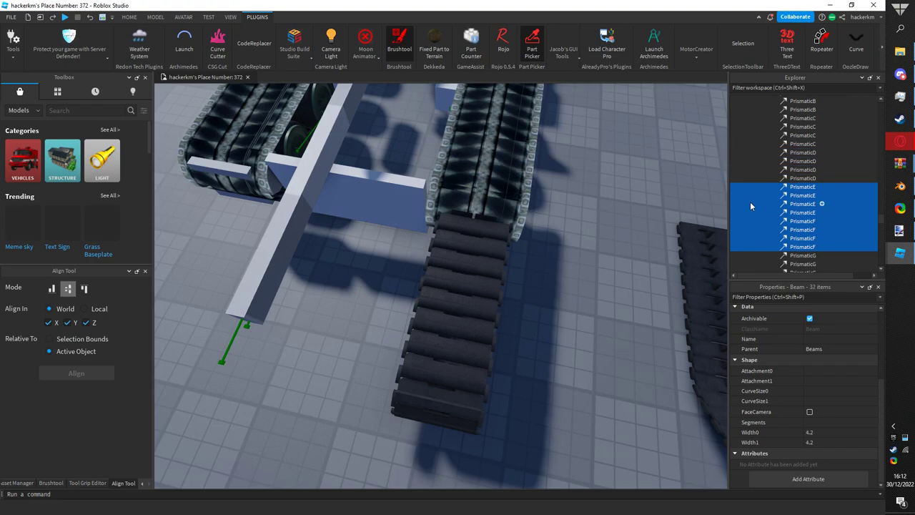
# - Extend the beam selection with all PrismaticA and PrismaticB beams in the Beams folder
pyautogui.scroll(2, 785, 174)
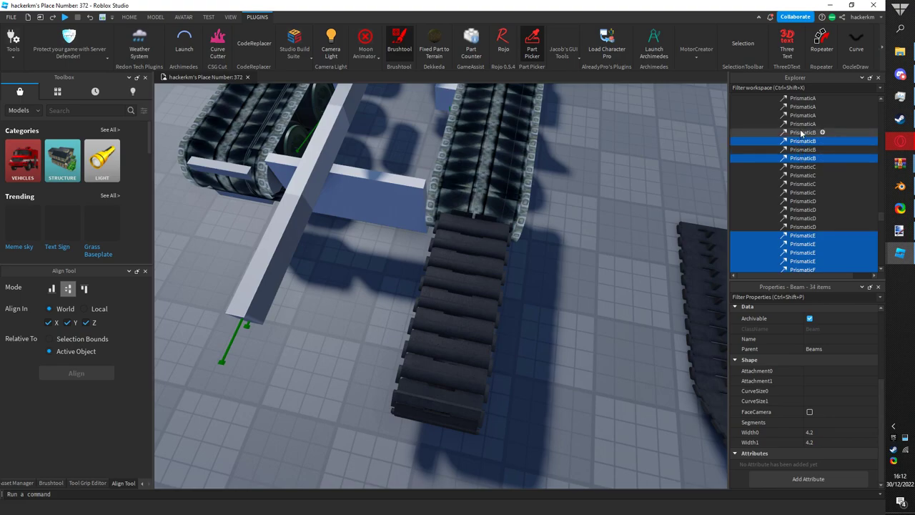
pyautogui.keyDown('ctrl'); pyautogui.click(802, 150); pyautogui.keyUp('ctrl')
pyautogui.scroll(3, 804, 165)
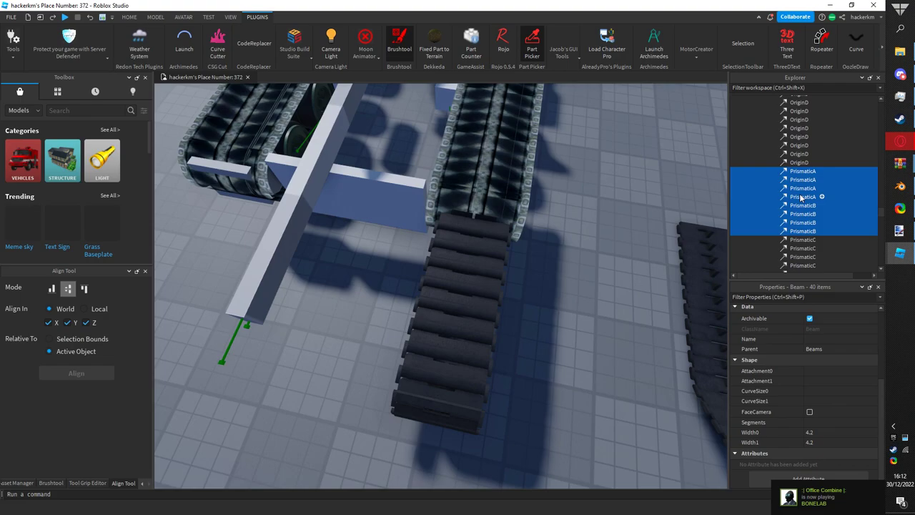
pyautogui.scroll(5, 803, 186)
pyautogui.scroll(-3, 800, 154)
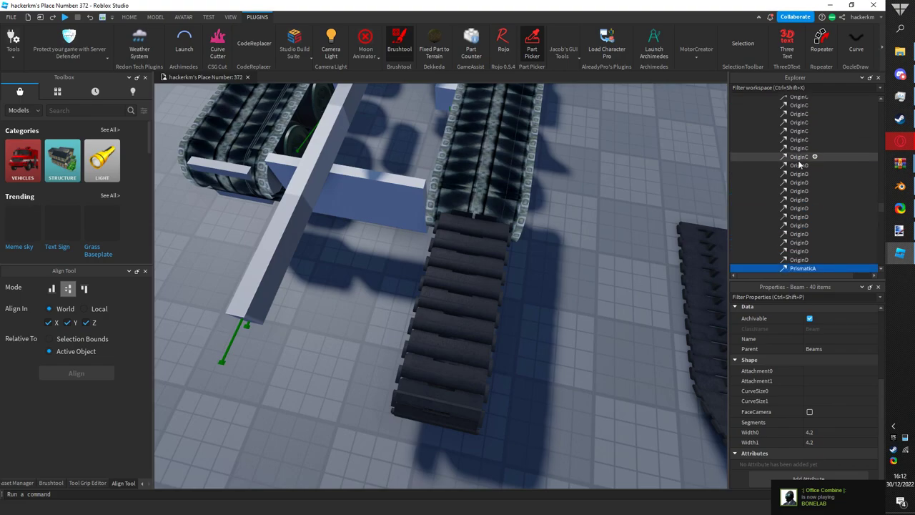
pyautogui.keyDown('ctrl'); pyautogui.click(797, 227); pyautogui.keyUp('ctrl')
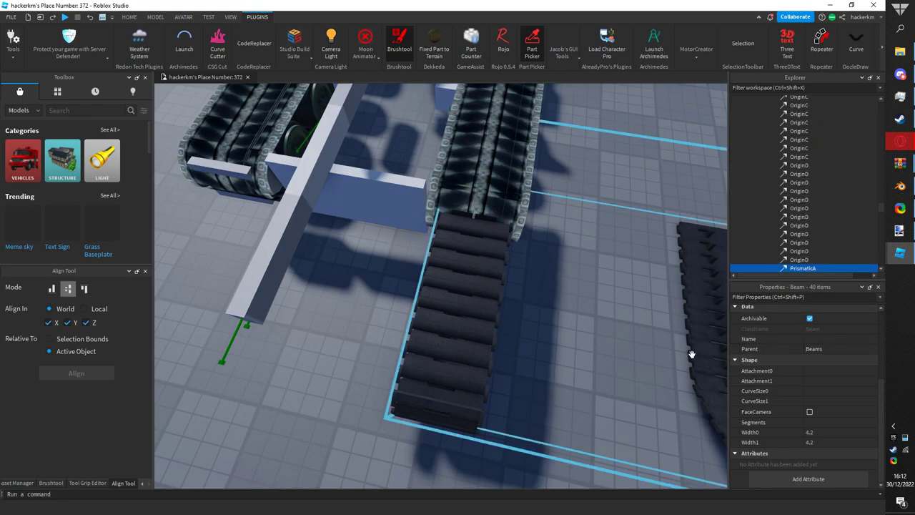
# - Set both Width0 and Width1 of the selected Origin and Prismatic beams to 3.2
pyautogui.click(835, 432)
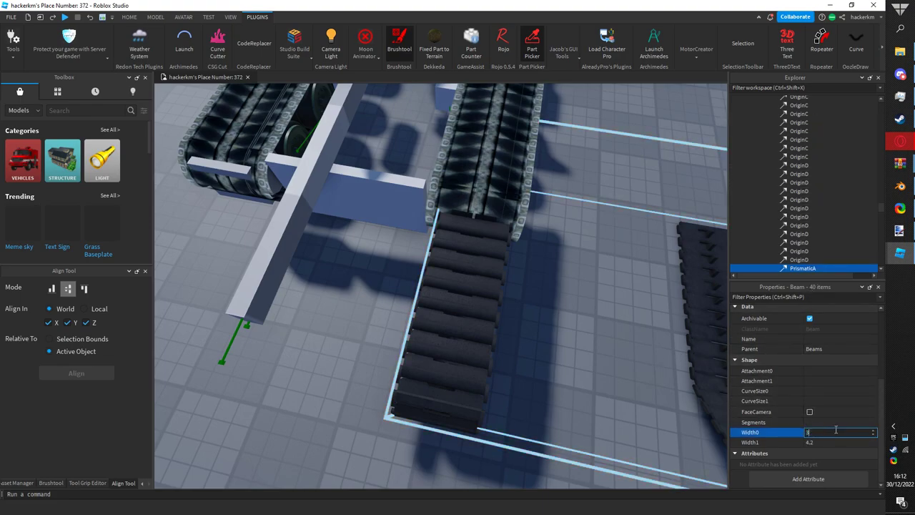
pyautogui.write('3.2')
pyautogui.press('Return')
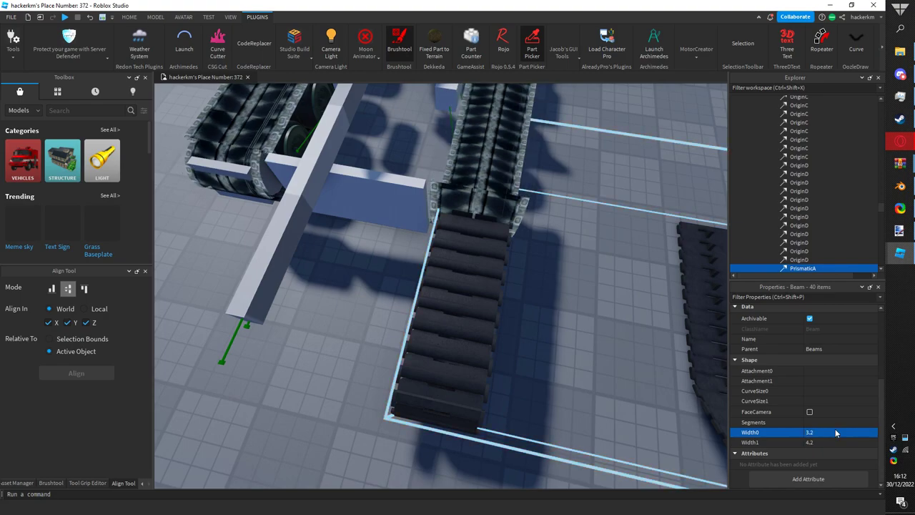
pyautogui.moveTo(596, 342); pyautogui.dragTo(596, 344, button='right')
pyautogui.scroll(4, 596, 341)
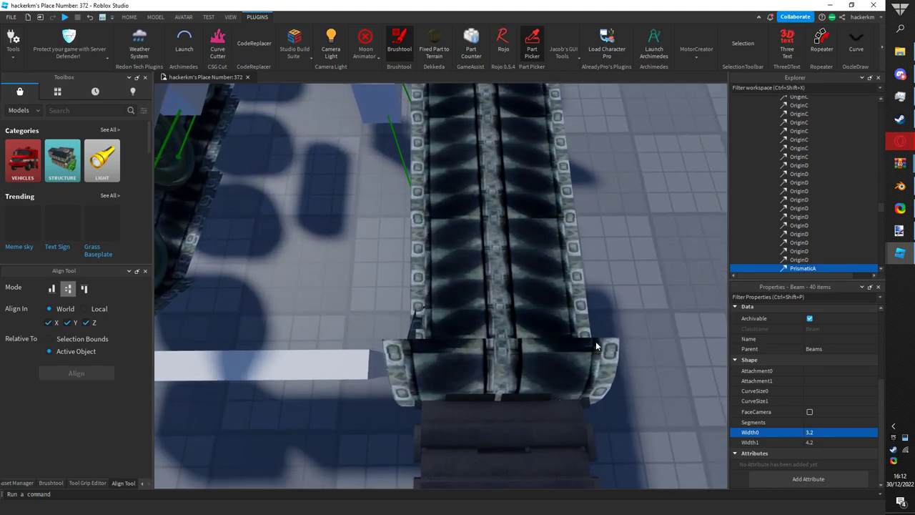
pyautogui.click(823, 441)
pyautogui.write('3.2')
pyautogui.press('Return')
# - Set Width1 of the selected track beams to 3.1 to match the reference track mesh
pyautogui.moveTo(652, 410); pyautogui.dragTo(652, 410, button='right')
pyautogui.scroll(-2, 652, 411)
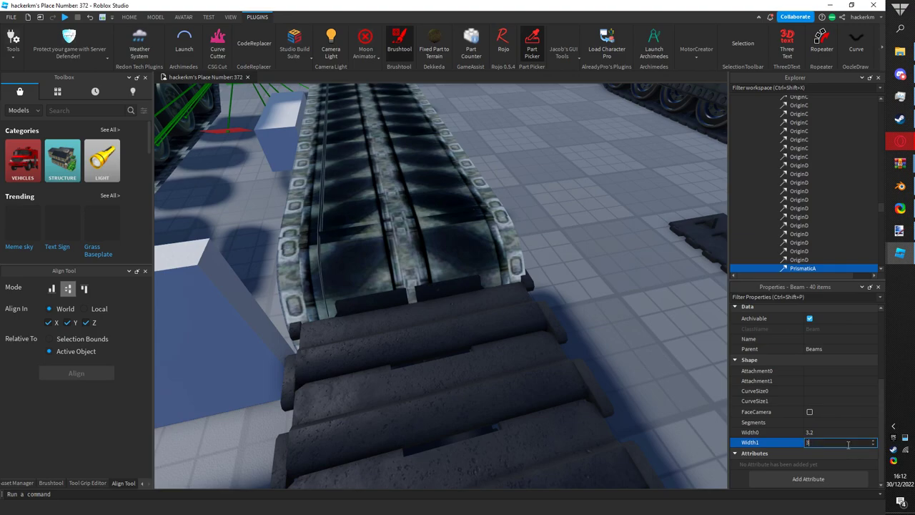
pyautogui.write('.1')
pyautogui.press('Return')
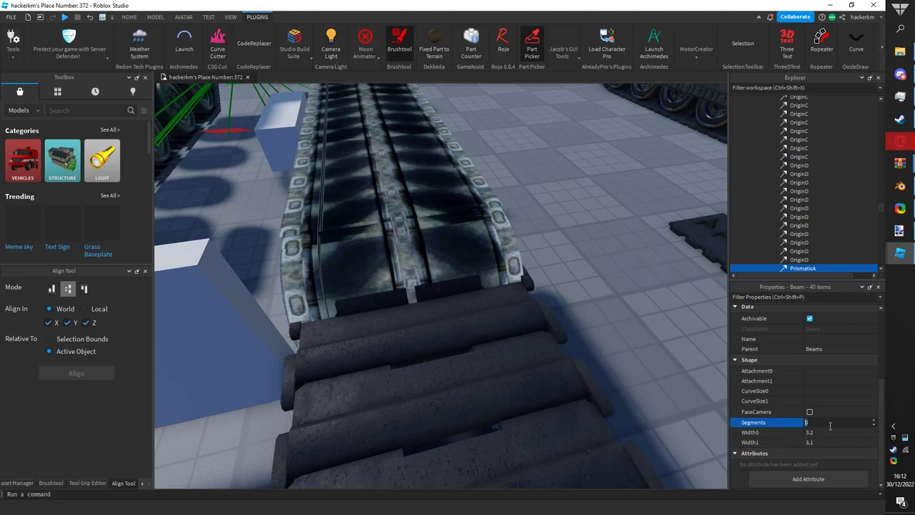
# - Try a Width0 of 3.1 on the selected track beams and undo the accidental Segments change
pyautogui.click(830, 432)
pyautogui.press('Return')
pyautogui.moveTo(666, 371); pyautogui.dragTo(671, 387, button='right')
pyautogui.hotkey('ctrl', 'z')
pyautogui.click(819, 441)
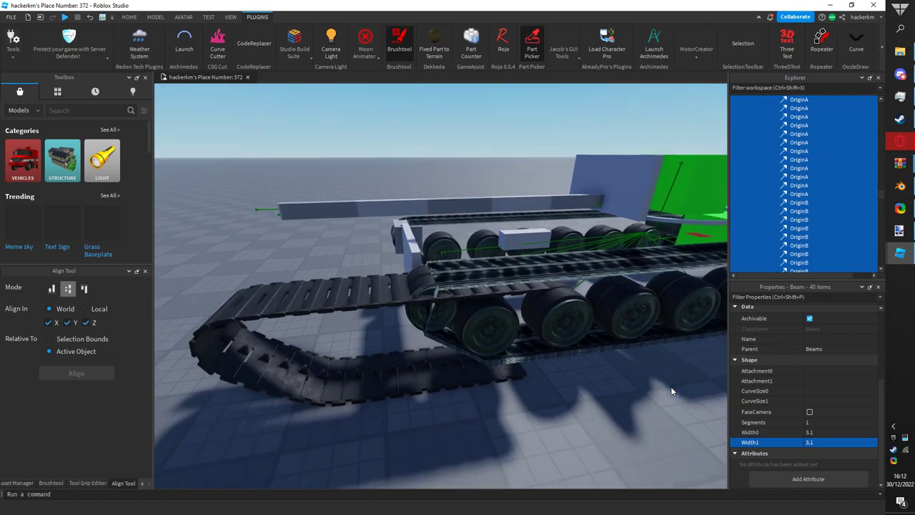
pyautogui.scroll(1, 424, 286)
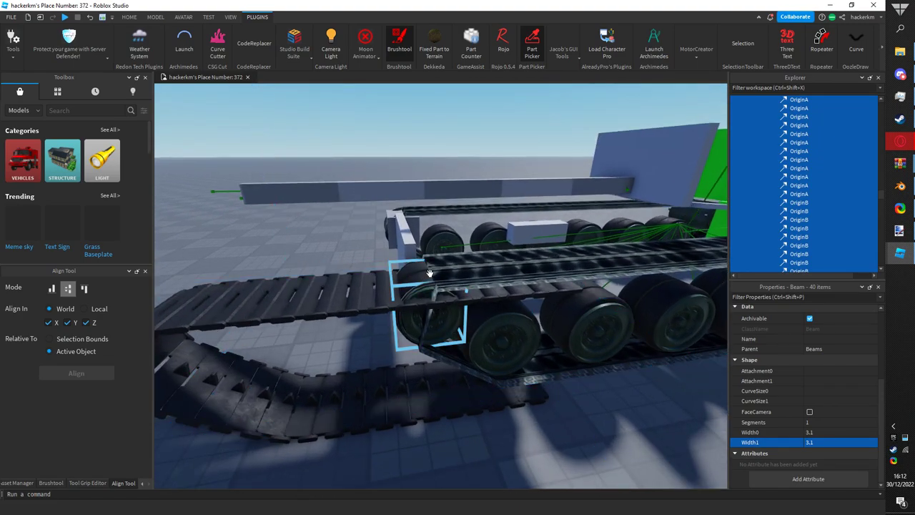
pyautogui.click(635, 440)
pyautogui.hotkey('ctrl', 'z')
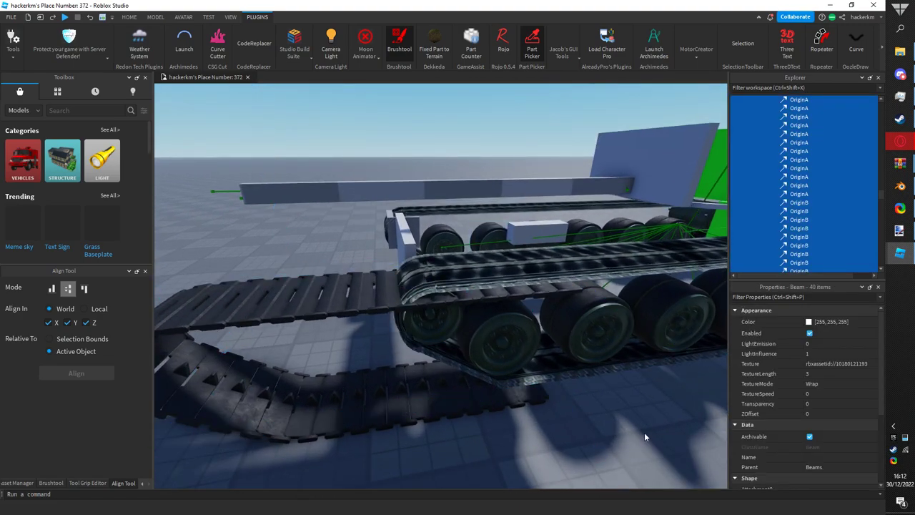
# - Set Width0 of the selected track beams to 3.1
pyautogui.moveTo(652, 415); pyautogui.dragTo(652, 414, button='right')
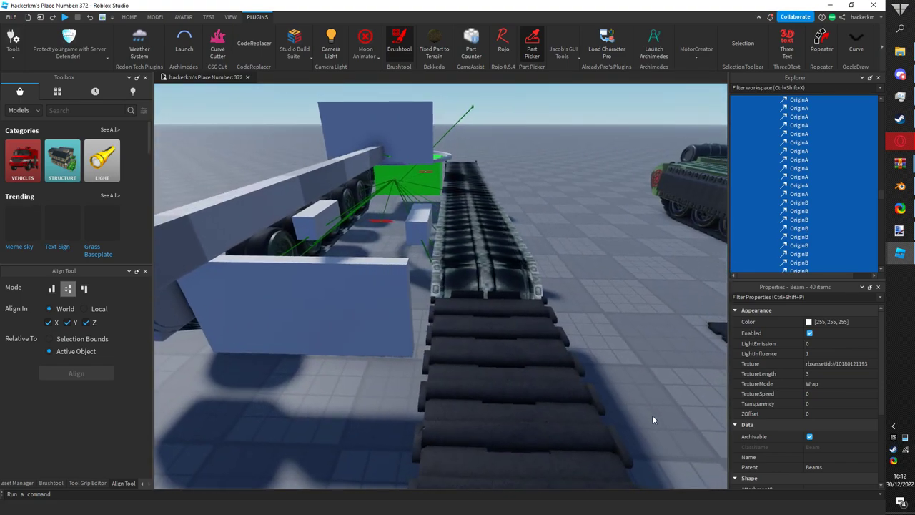
pyautogui.scroll(-3, 796, 451)
pyautogui.click(821, 459)
pyautogui.write('3')
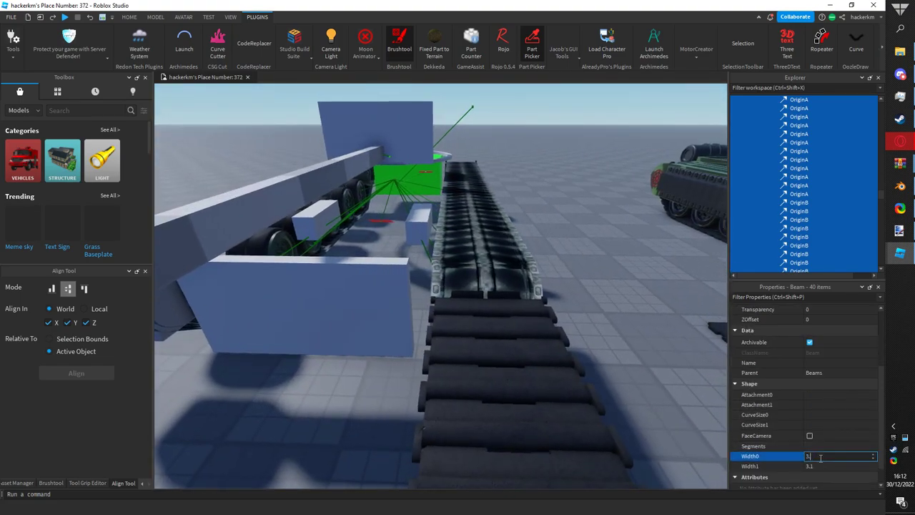
pyautogui.write('.1')
pyautogui.press('Return')
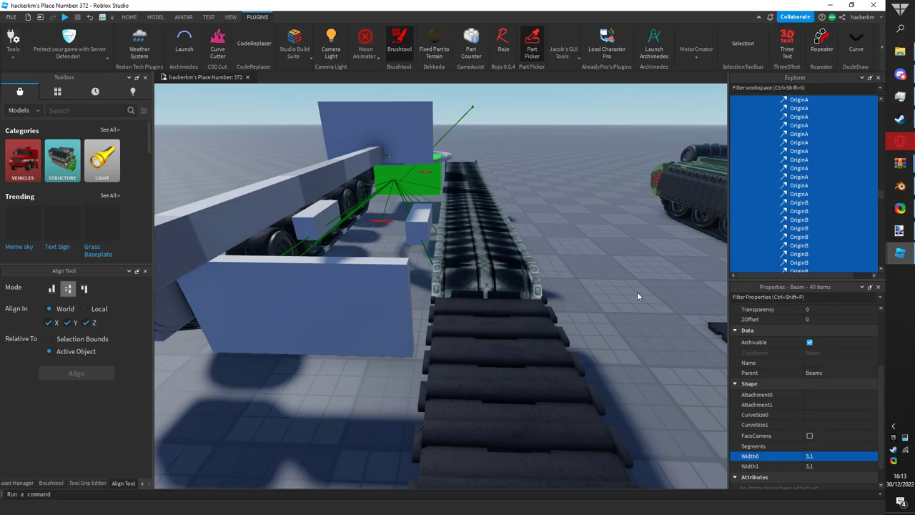
# - Examine the beam track's width against the wheels and the reference track mesh from several angles
pyautogui.click(637, 295)
pyautogui.scroll(5, 600, 297)
pyautogui.moveTo(578, 295); pyautogui.dragTo(578, 295, button='right')
pyautogui.moveTo(331, 184); pyautogui.dragTo(331, 184, button='right')
pyautogui.moveTo(422, 287); pyautogui.dragTo(422, 287, button='right')
pyautogui.scroll(-3, 411, 288)
pyautogui.scroll(3, 386, 286)
pyautogui.click(394, 280)
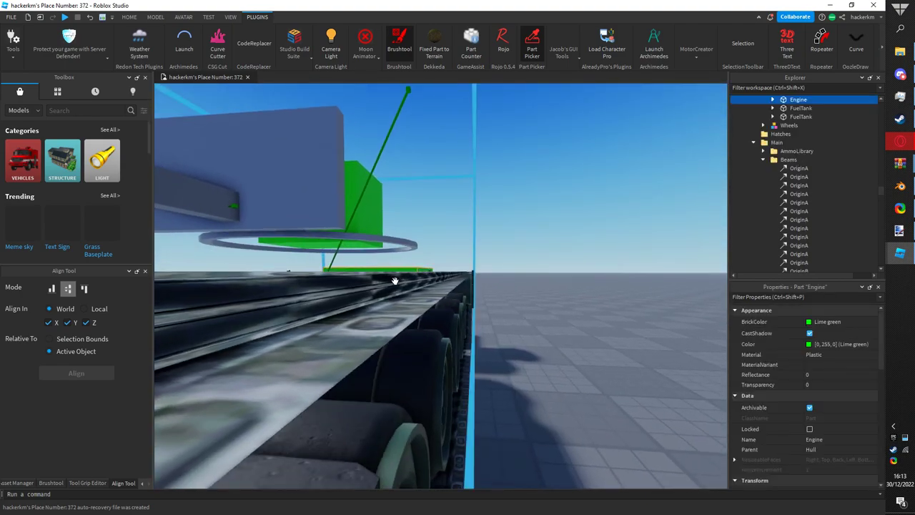
pyautogui.click(520, 220)
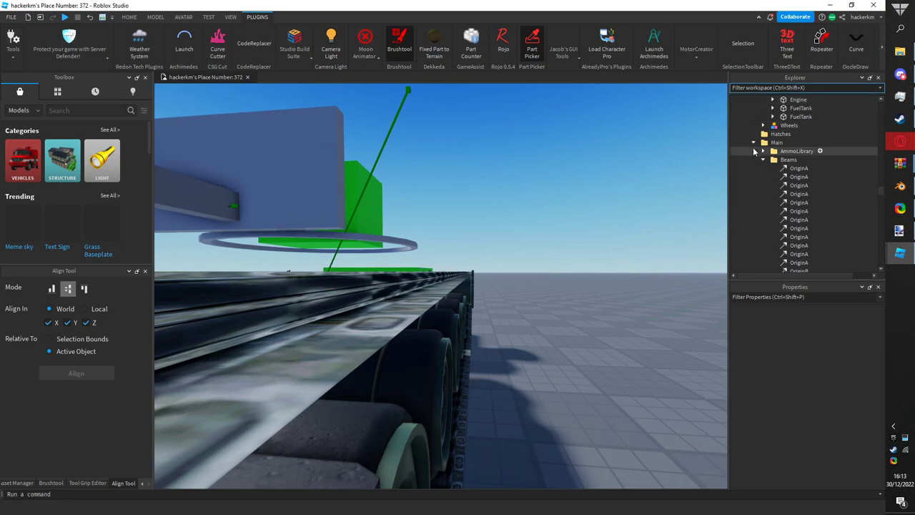
pyautogui.moveTo(443, 274); pyautogui.dragTo(443, 274, button='right')
pyautogui.scroll(-6, 382, 323)
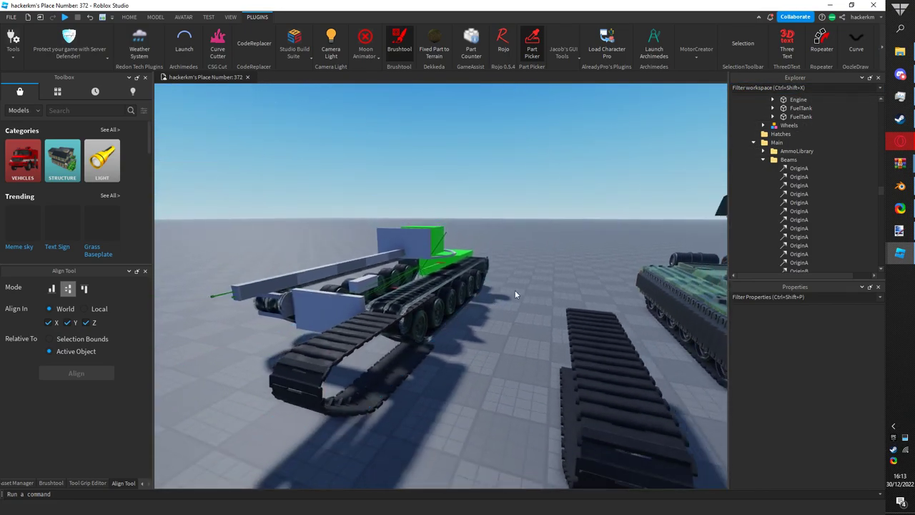
# - Delete the loose Meshes/track.010 mesh placed at the end of the WIPtank's track
pyautogui.click(353, 347)
pyautogui.press('Delete')
pyautogui.moveTo(437, 368); pyautogui.dragTo(441, 354, button='right')
pyautogui.press('s')
pyautogui.press('q')
# - Duplicate the reference tank Model, place the copy over the WIPtank and raise it 1 stud to compare their running gear
pyautogui.click(390, 262)
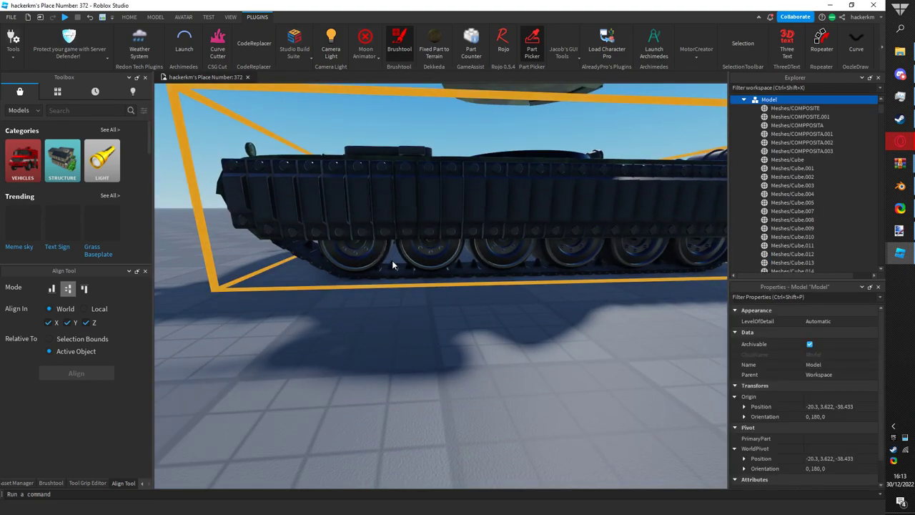
pyautogui.scroll(-5, 457, 295)
pyautogui.hotkey('ctrl', 'd')
pyautogui.moveTo(465, 337); pyautogui.dragTo(406, 301)
pyautogui.scroll(5, 409, 302)
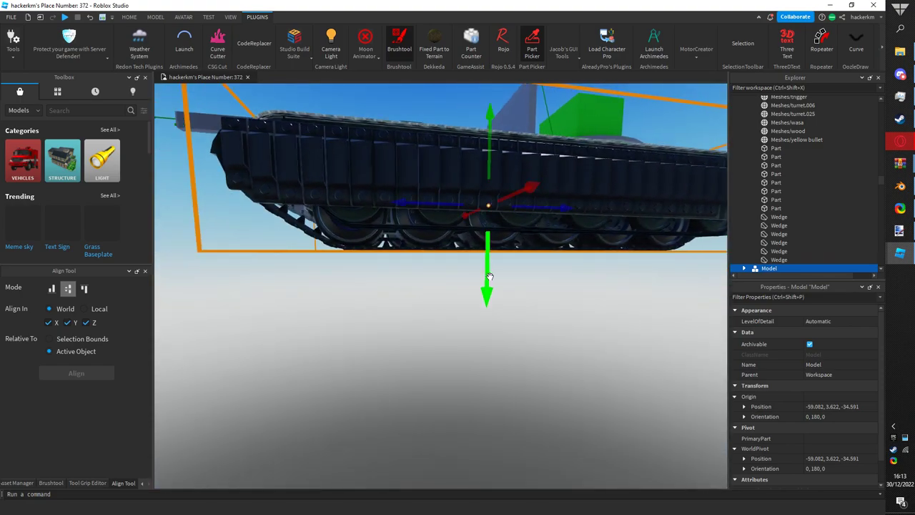
pyautogui.moveTo(489, 276); pyautogui.dragTo(484, 260)
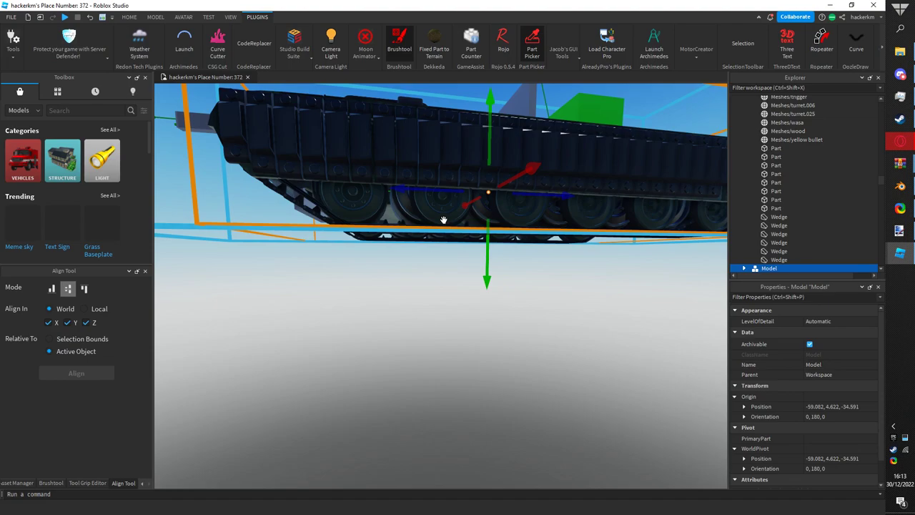
pyautogui.scroll(-10, 474, 242)
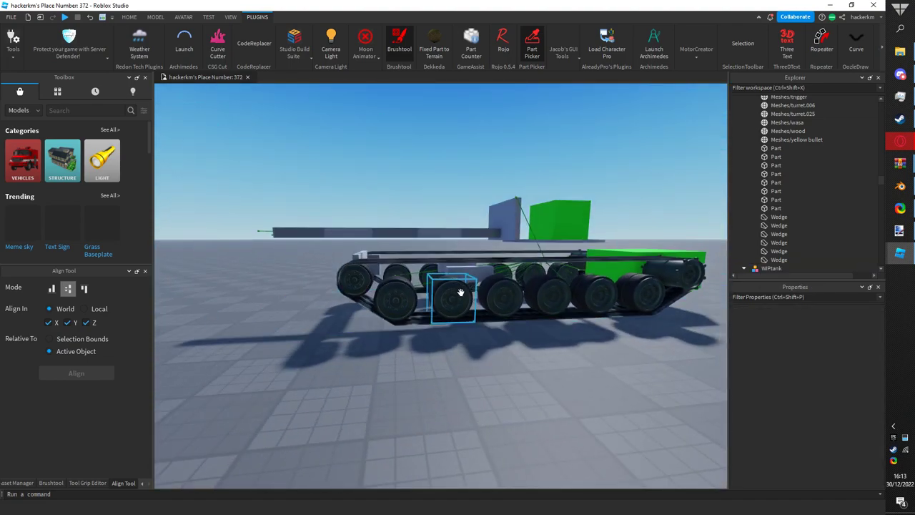
# - Collapse the WIPtank's Tracks hierarchy and reopen LeftTrack and RightTrack to list only their wheel sets
pyautogui.click(450, 297)
pyautogui.scroll(5, 786, 190)
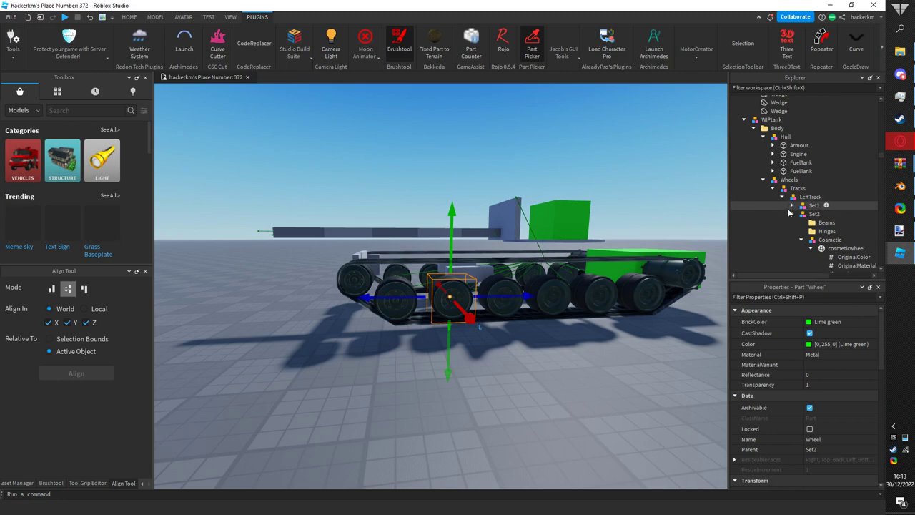
pyautogui.click(792, 223)
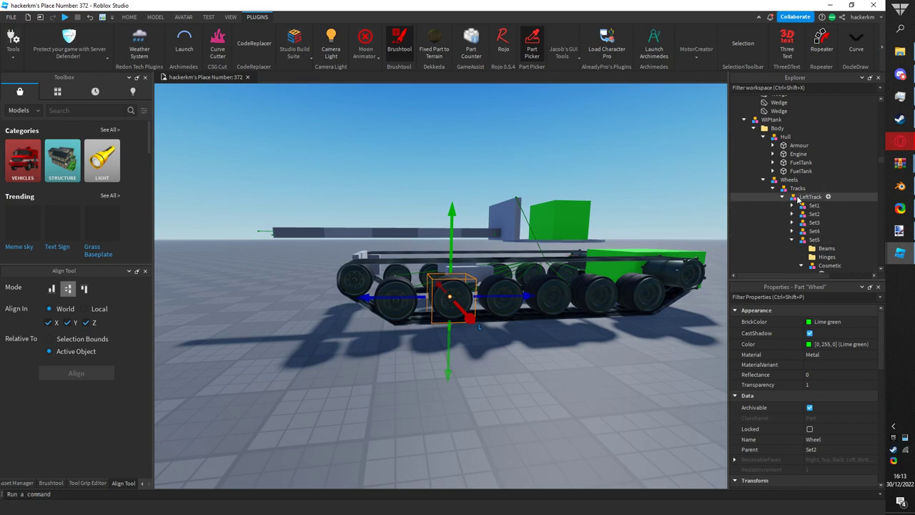
pyautogui.rightClick(794, 189)
pyautogui.click(806, 313)
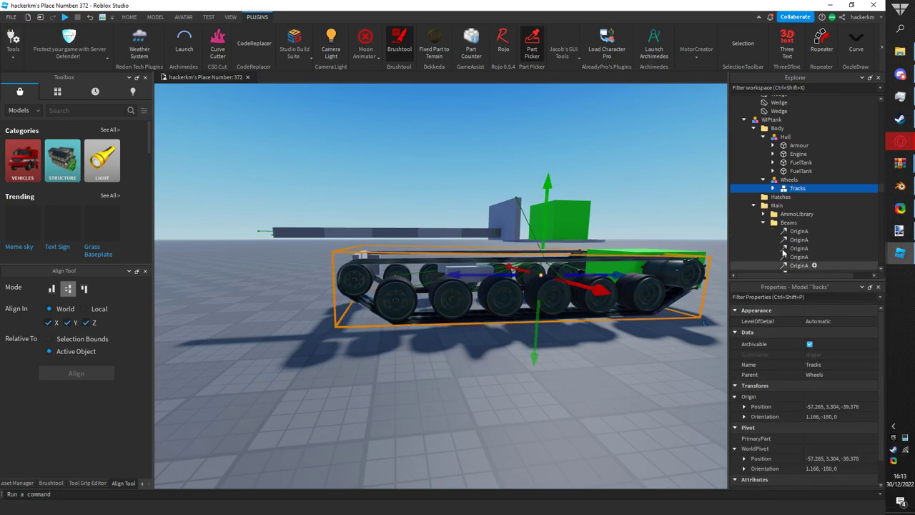
pyautogui.click(782, 205)
pyautogui.click(782, 197)
# - Select LeftTrack Set1, Set2 and Set3 each paired with RightTrack Set6, Set5 and Set4, adjusting the road wheels' spacing along the tracks
pyautogui.click(812, 206)
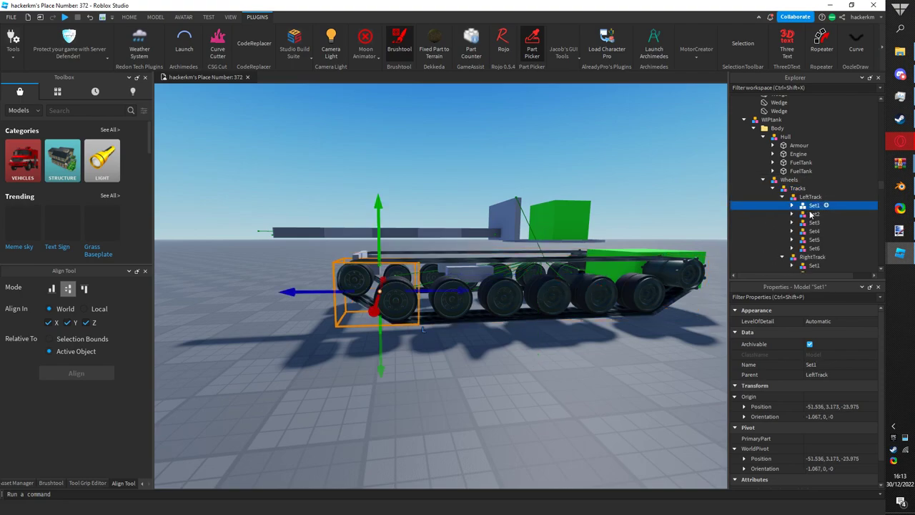
pyautogui.scroll(-4, 812, 211)
pyautogui.keyDown('ctrl'); pyautogui.click(812, 212); pyautogui.keyUp('ctrl')
pyautogui.scroll(3, 486, 261)
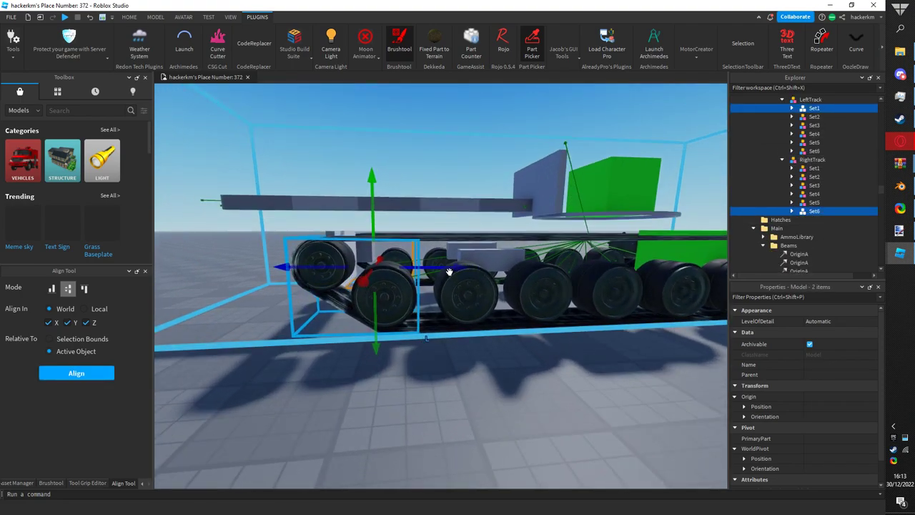
pyautogui.scroll(2, 457, 268)
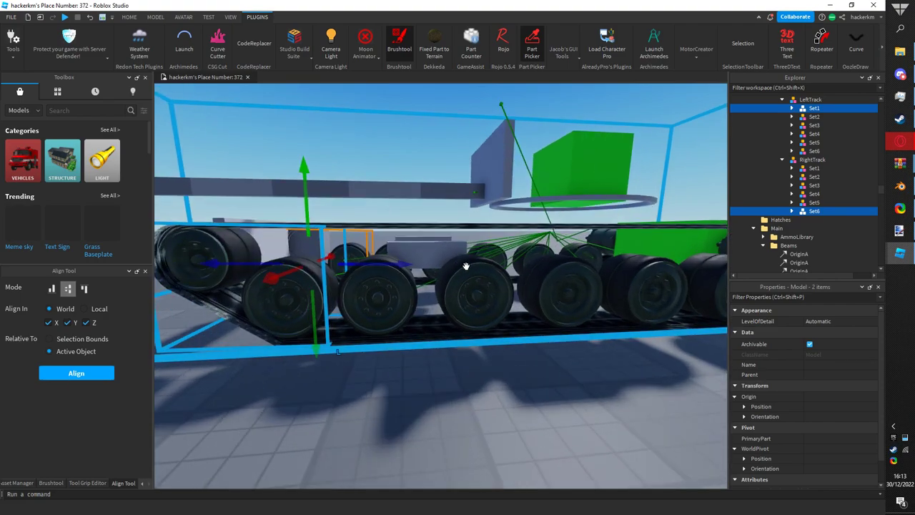
pyautogui.click(813, 202)
pyautogui.keyDown('ctrl'); pyautogui.click(815, 117); pyautogui.keyUp('ctrl')
pyautogui.moveTo(444, 276); pyautogui.dragTo(451, 286, button='right')
pyautogui.click(814, 125)
pyautogui.keyDown('ctrl'); pyautogui.click(814, 194); pyautogui.keyUp('ctrl')
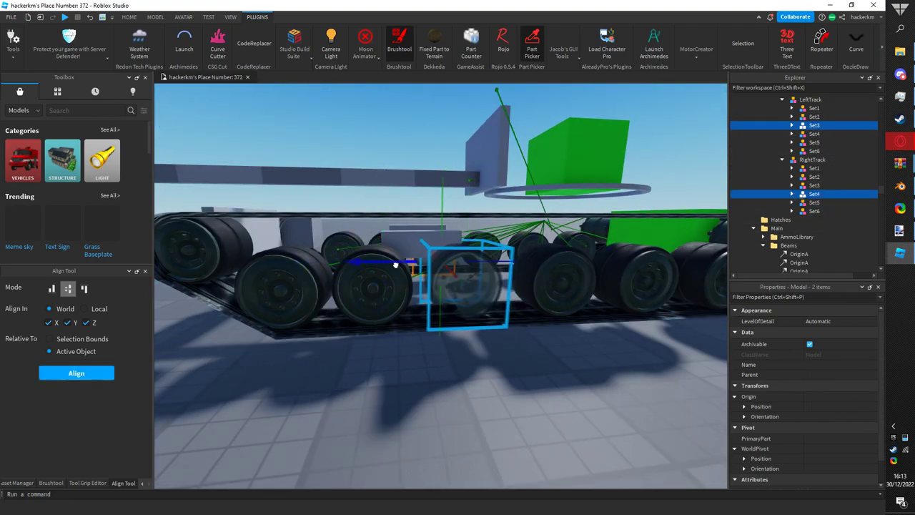
# - Shift LeftTrack Set4, Set5 and Set6, paired with RightTrack Set3, Set2 and Set1, along the tracks to close the wheel gaps
pyautogui.press('d')
pyautogui.click(824, 134)
pyautogui.keyDown('ctrl'); pyautogui.click(818, 186); pyautogui.keyUp('ctrl')
pyautogui.moveTo(392, 262); pyautogui.dragTo(368, 266)
pyautogui.press('d')
pyautogui.click(818, 176)
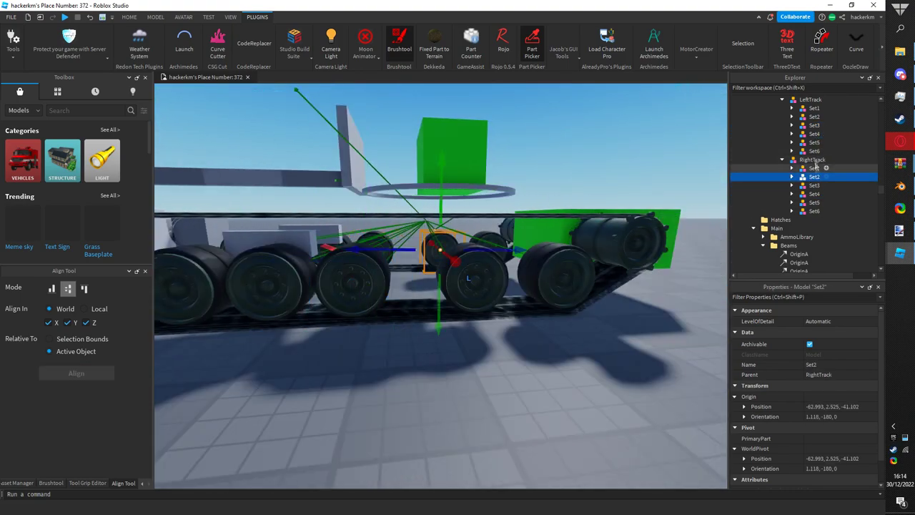
pyautogui.keyDown('ctrl'); pyautogui.click(816, 143); pyautogui.keyUp('ctrl')
pyautogui.moveTo(424, 262); pyautogui.dragTo(376, 266)
pyautogui.click(814, 168)
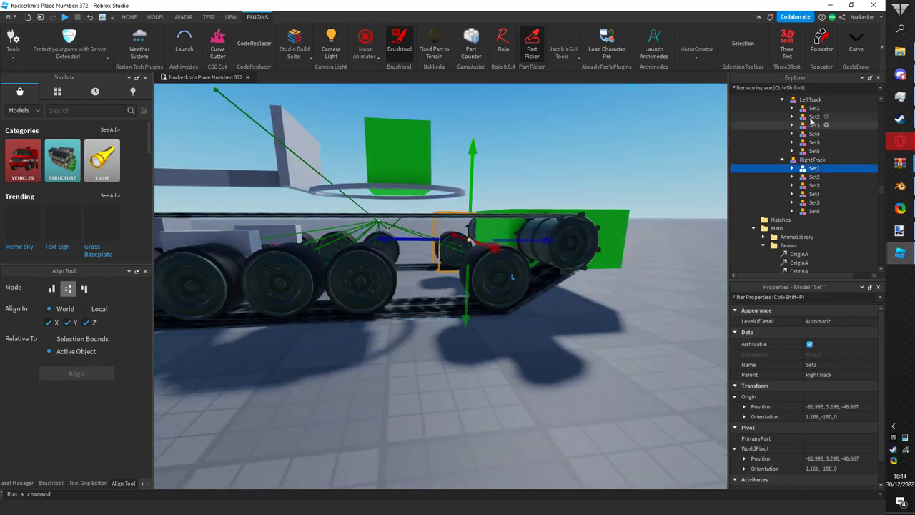
pyautogui.keyDown('ctrl'); pyautogui.click(815, 151); pyautogui.keyUp('ctrl')
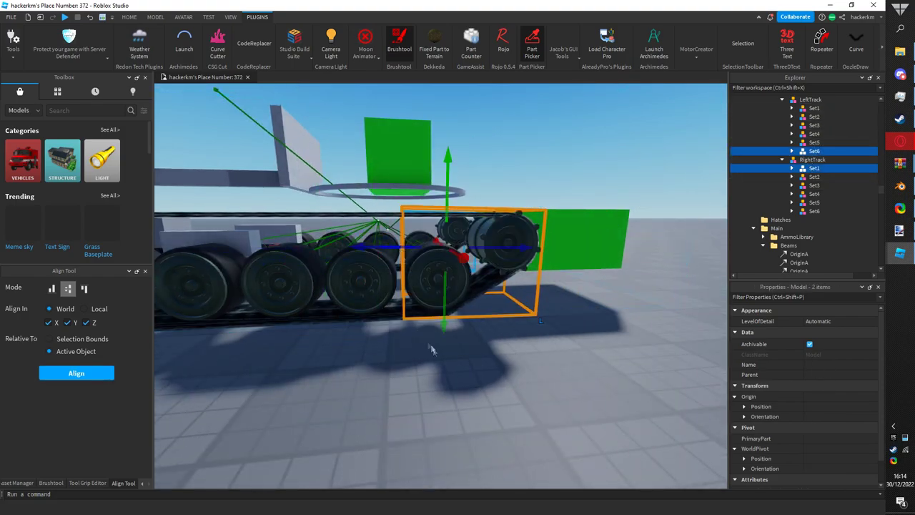
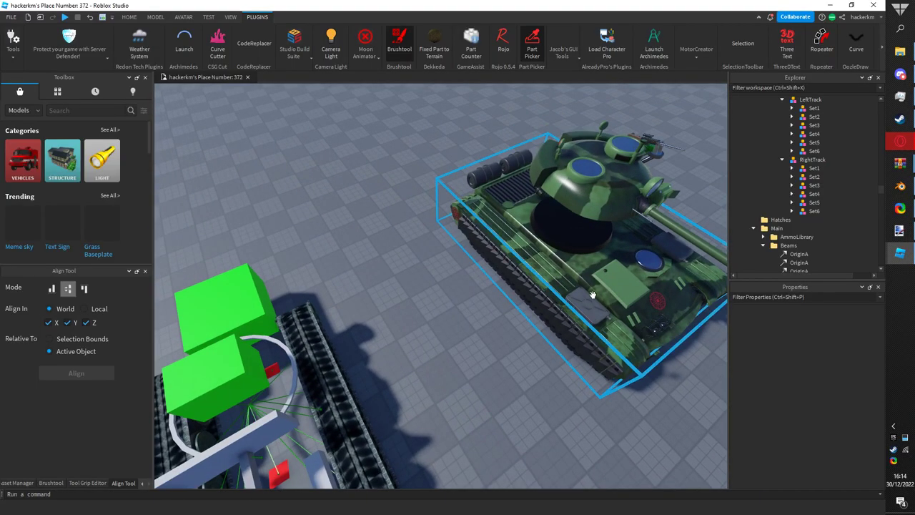
# - Duplicate the reference tank Model and move the copy sideways to stand next to the WIPtank
pyautogui.click(558, 307)
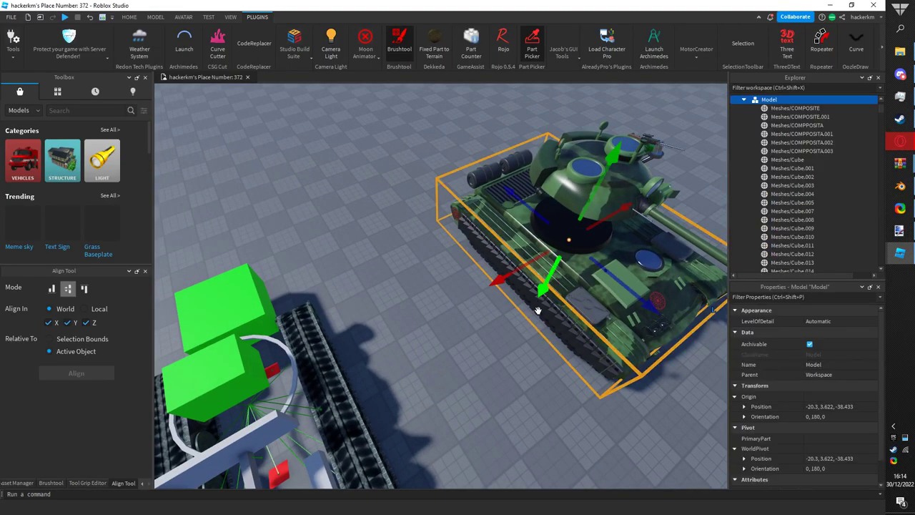
pyautogui.press('a')
pyautogui.moveTo(505, 329); pyautogui.dragTo(423, 349)
pyautogui.press('f')
pyautogui.moveTo(423, 350); pyautogui.dragTo(538, 362, button='right')
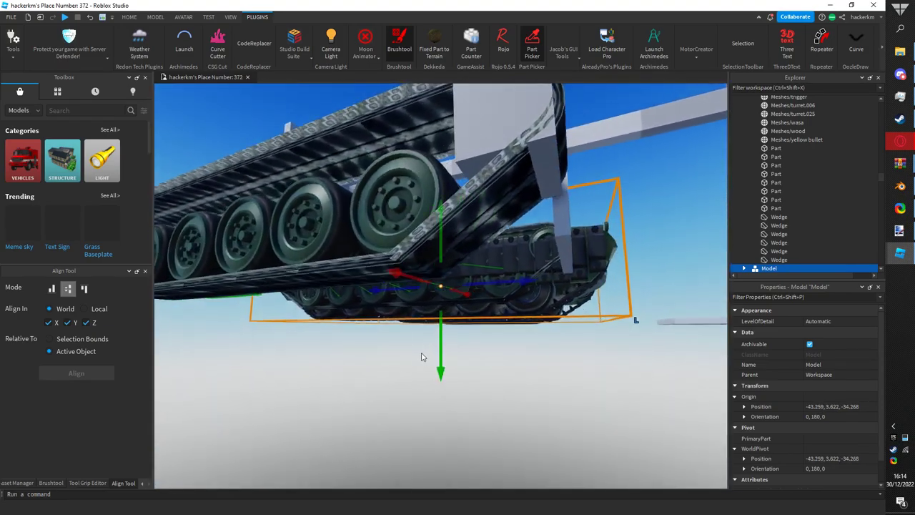
# - Lower the WIPtank so its tracks stand level with the reference tank copy beside it
pyautogui.press('a')
pyautogui.press('s')
pyautogui.moveTo(554, 307); pyautogui.dragTo(551, 338)
pyautogui.press('f')
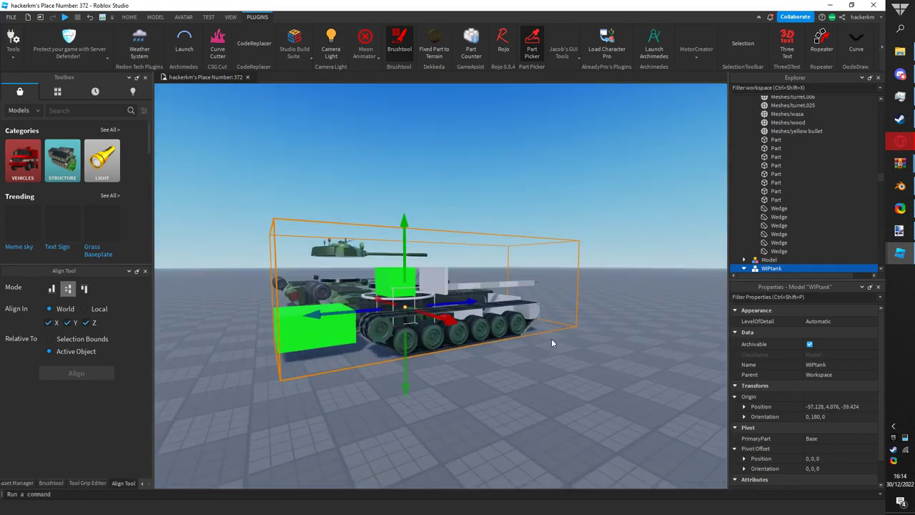
pyautogui.scroll(10, 552, 339)
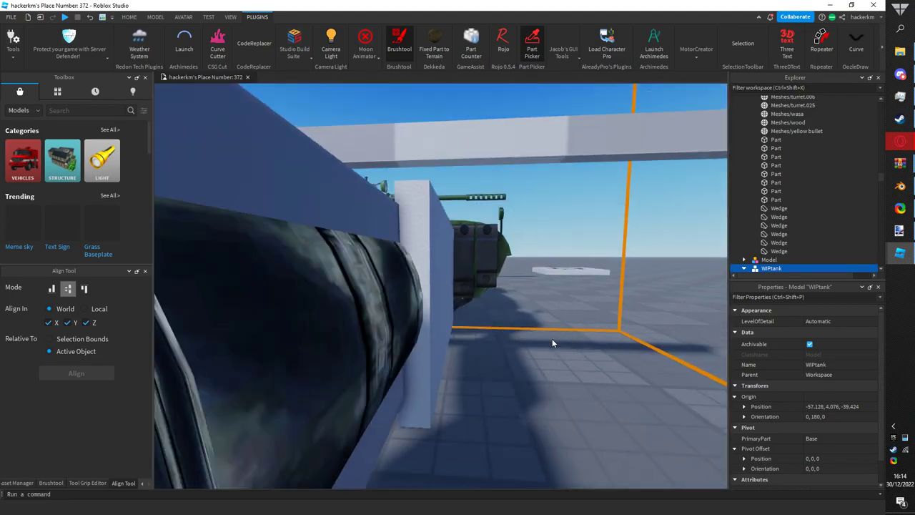
pyautogui.moveTo(552, 340); pyautogui.dragTo(402, 194, button='right')
pyautogui.click(552, 338)
pyautogui.scroll(5, 552, 338)
pyautogui.scroll(-6, 278, 174)
pyautogui.scroll(-8, 409, 200)
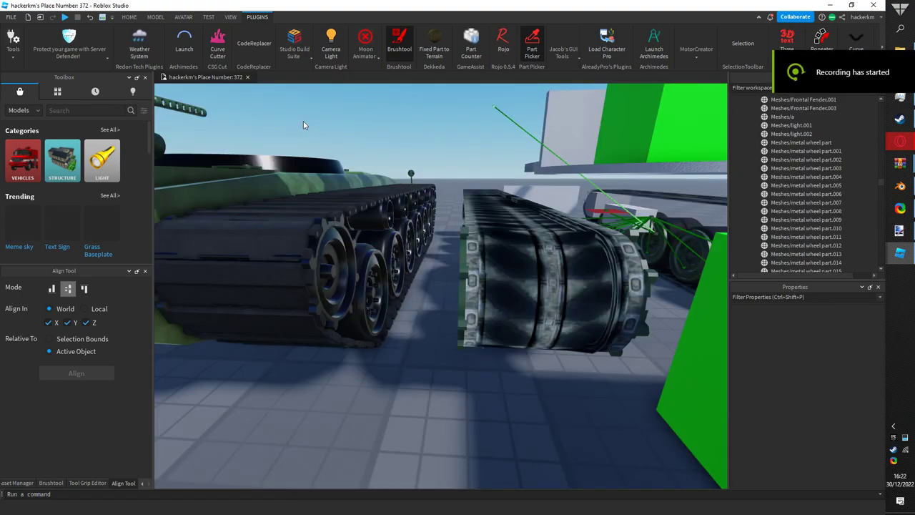
# - Compare the WIPtank's track height, sprockets and road wheels with the reference tank's from the ends and between the two tracks
pyautogui.click(371, 166)
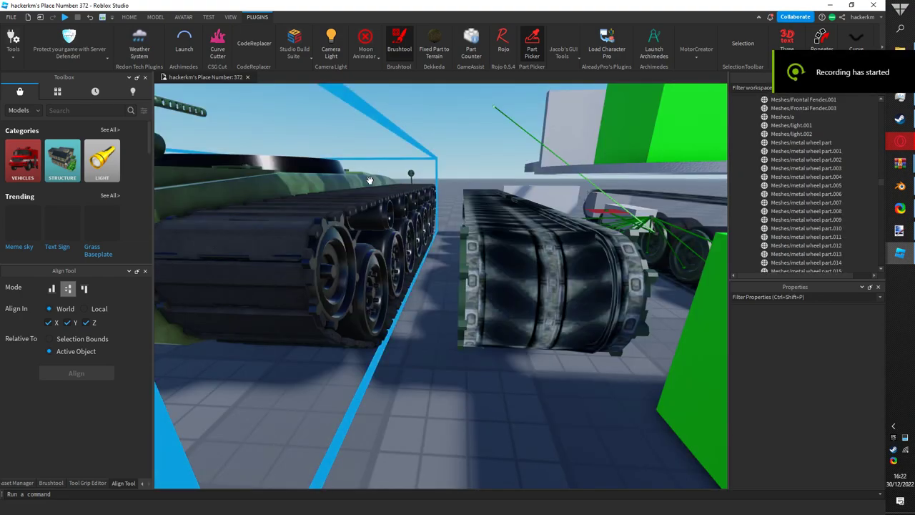
pyautogui.scroll(3, 384, 186)
pyautogui.press('a')
pyautogui.press('d')
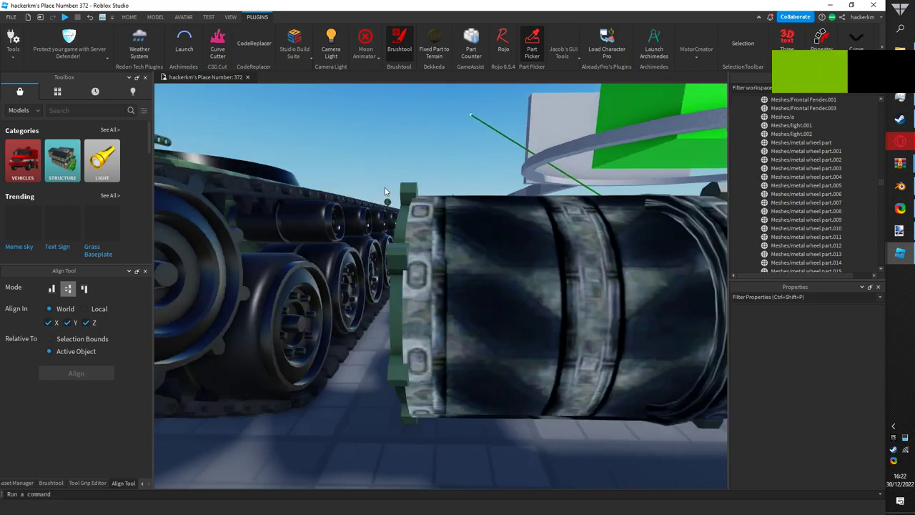
pyautogui.press('a')
pyautogui.moveTo(357, 237); pyautogui.dragTo(351, 227, button='right')
pyautogui.press('s')
pyautogui.press('a')
pyautogui.press('w')
pyautogui.moveTo(408, 262); pyautogui.dragTo(405, 263, button='right')
pyautogui.press('e')
pyautogui.press('s')
pyautogui.click(403, 267)
pyautogui.press('q')
pyautogui.click(427, 244)
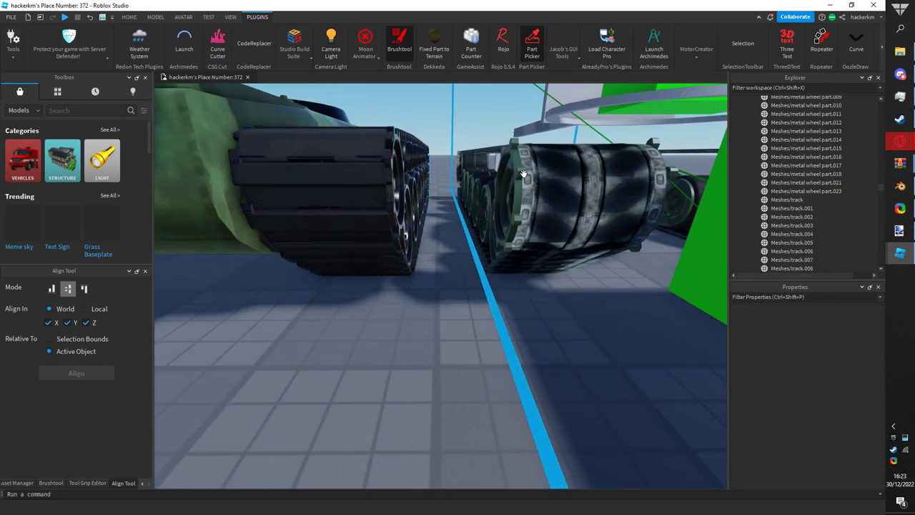
pyautogui.press('w')
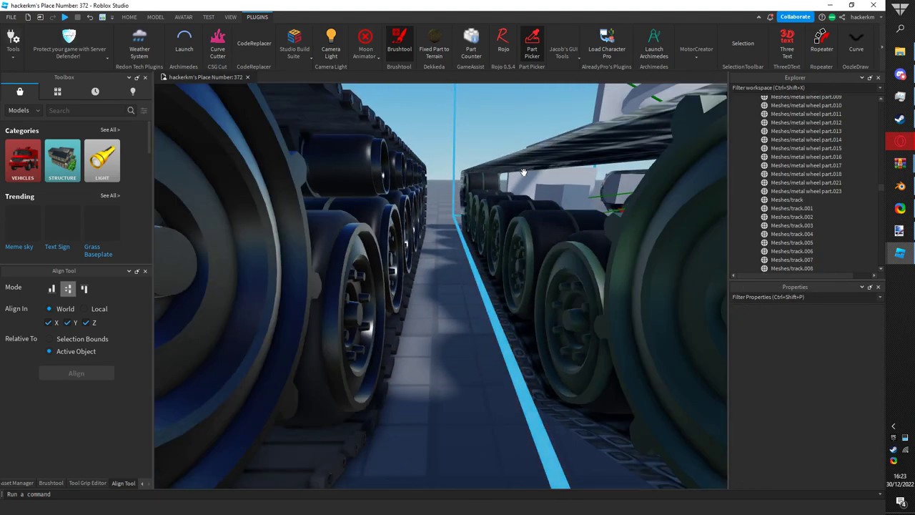
pyautogui.press('s')
pyautogui.moveTo(523, 171); pyautogui.dragTo(524, 171, button='right')
pyautogui.press('s')
pyautogui.press('w')
pyautogui.press('s')
# - Box-select from above the wheel parts of the WIPtank track nearest the reference tank and review them in the hierarchy
pyautogui.moveTo(468, 241)
pyautogui.mouseDown(button='right')
pyautogui.moveTo(452, 246)
pyautogui.moveTo(465, 248)
pyautogui.mouseUp(button='right')
pyautogui.moveTo(465, 302); pyautogui.dragTo(457, 333, button='right')
pyautogui.click(460, 332)
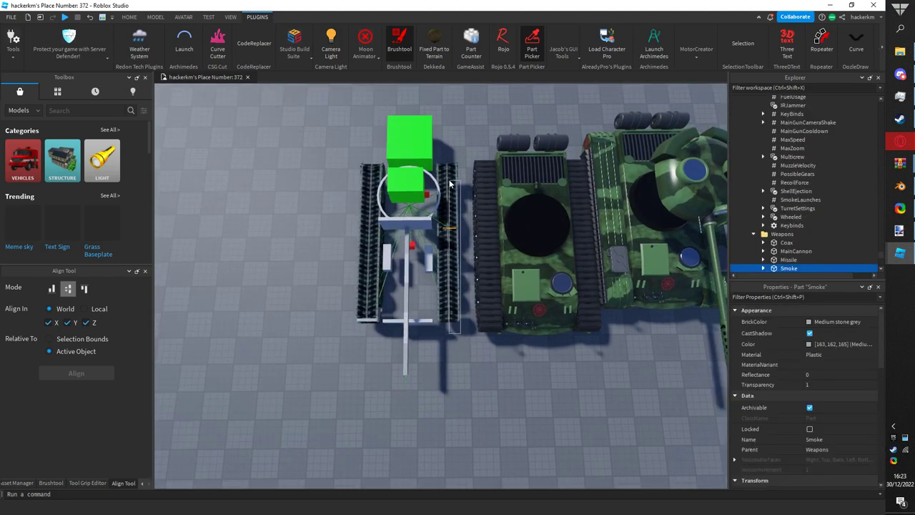
pyautogui.moveTo(448, 176); pyautogui.dragTo(438, 163)
pyautogui.press('d')
pyautogui.scroll(-8, 847, 147)
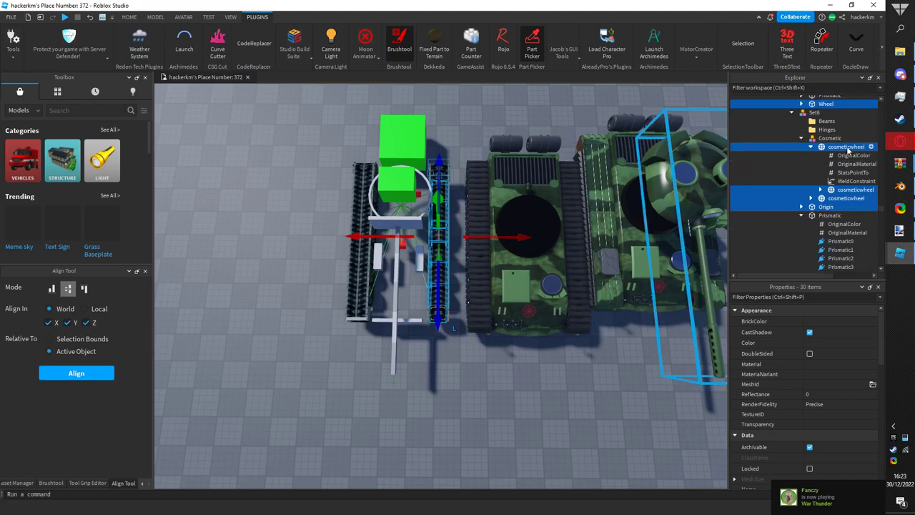
pyautogui.scroll(5, 834, 168)
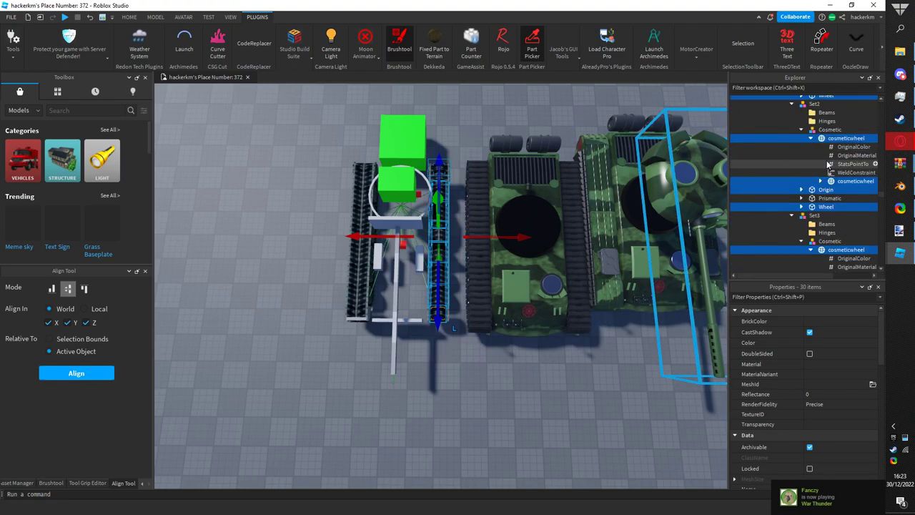
# - Select every nested child of the WIPtank's Tracks model, down through LeftTrack, RightTrack and all their wheel sets
pyautogui.click(808, 176)
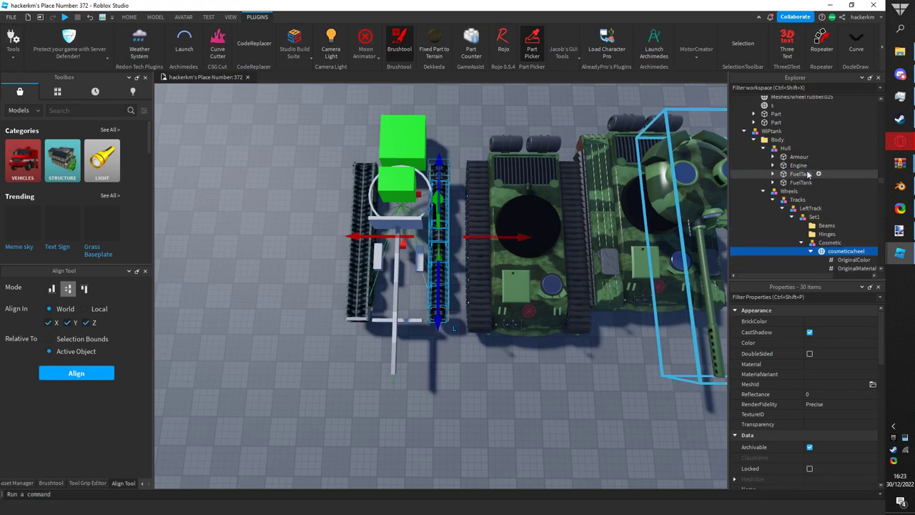
pyautogui.rightClick(777, 191)
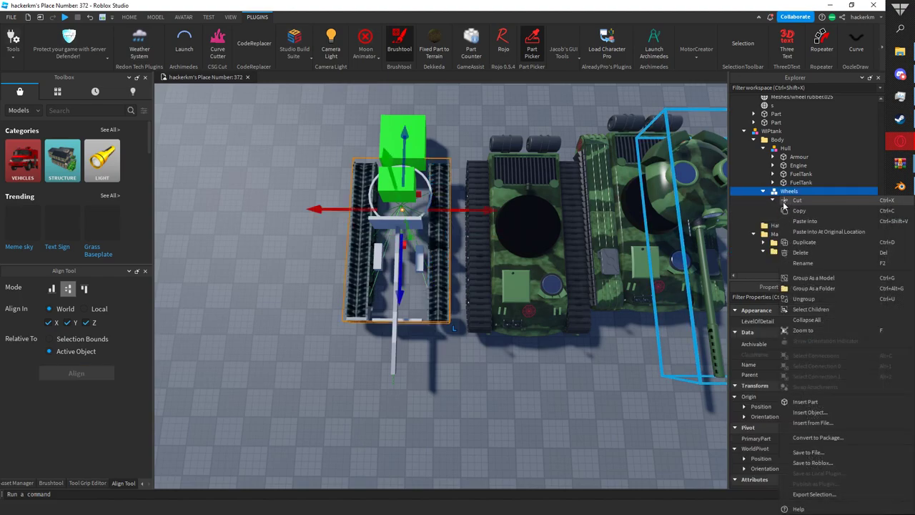
pyautogui.click(781, 200)
pyautogui.rightClick(781, 201)
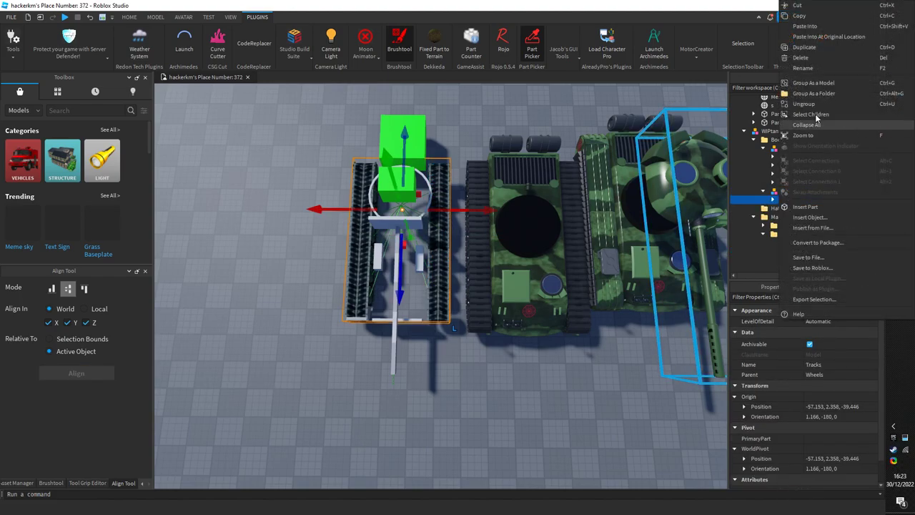
pyautogui.click(799, 117)
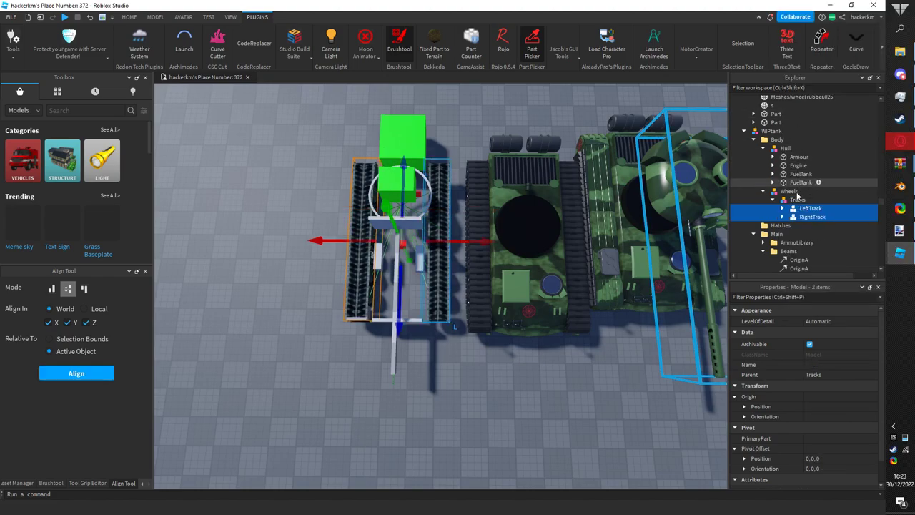
pyautogui.rightClick(795, 212)
pyautogui.click(808, 116)
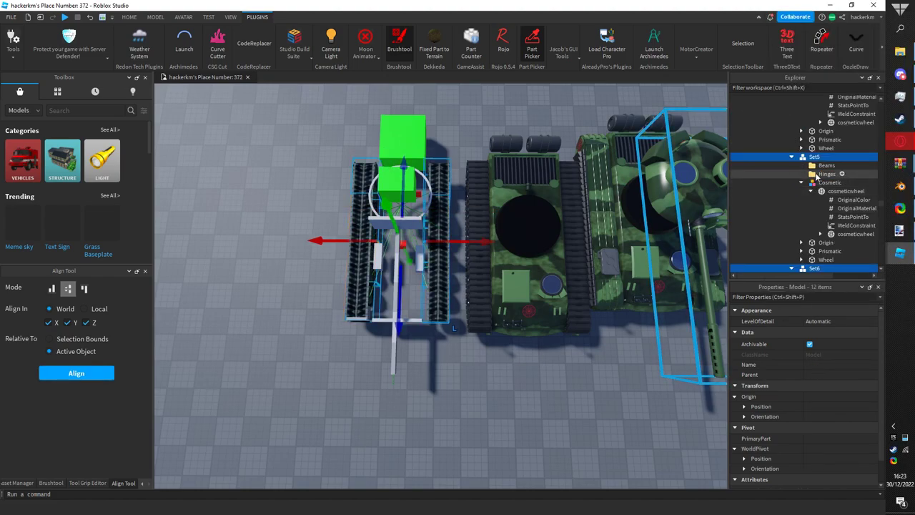
pyautogui.click(772, 279)
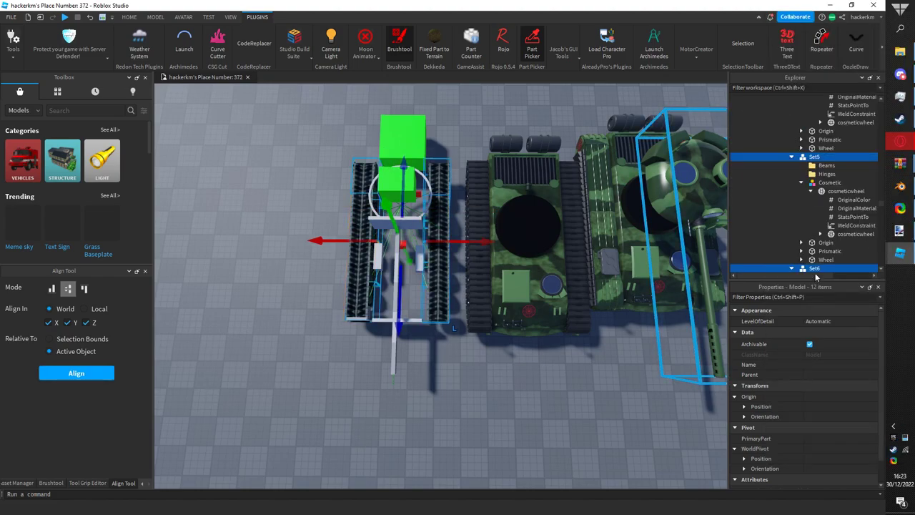
pyautogui.rightClick(813, 192)
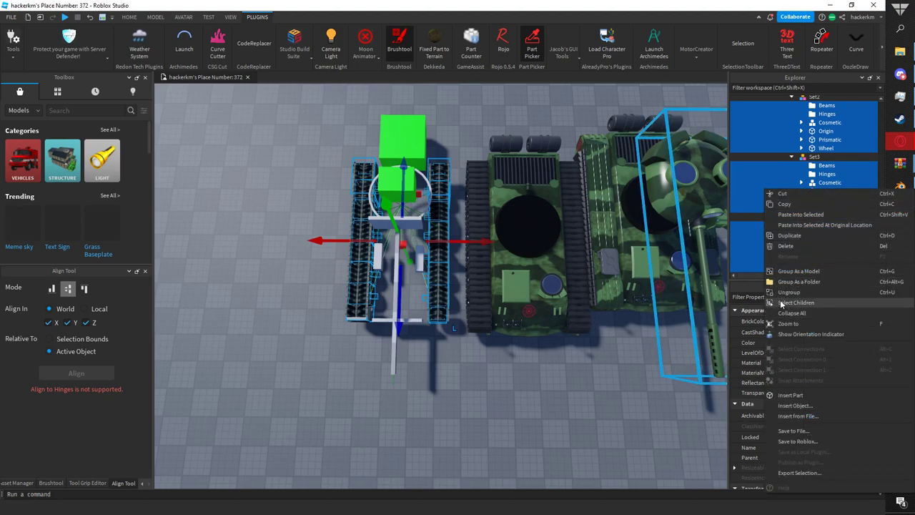
pyautogui.click(787, 303)
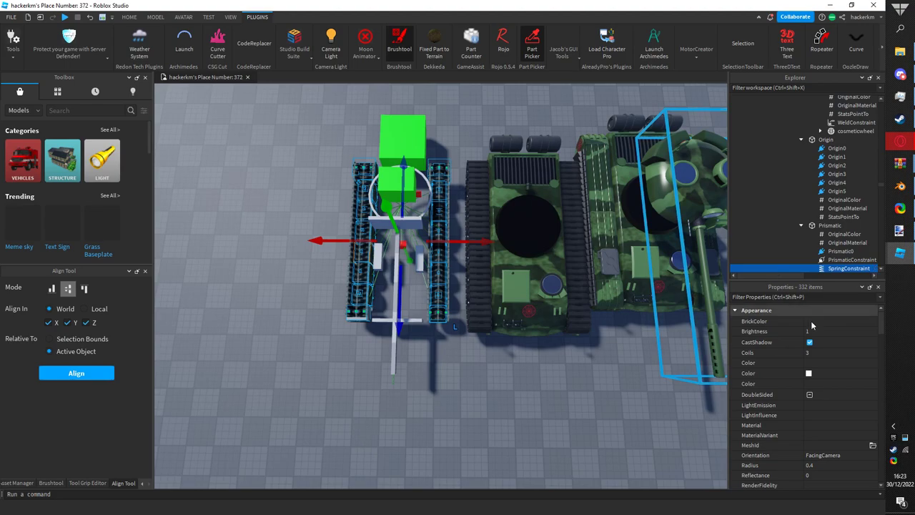
# - Turn on the Visible property for the constraints and attachments in the selected track parts
pyautogui.scroll(-5, 783, 426)
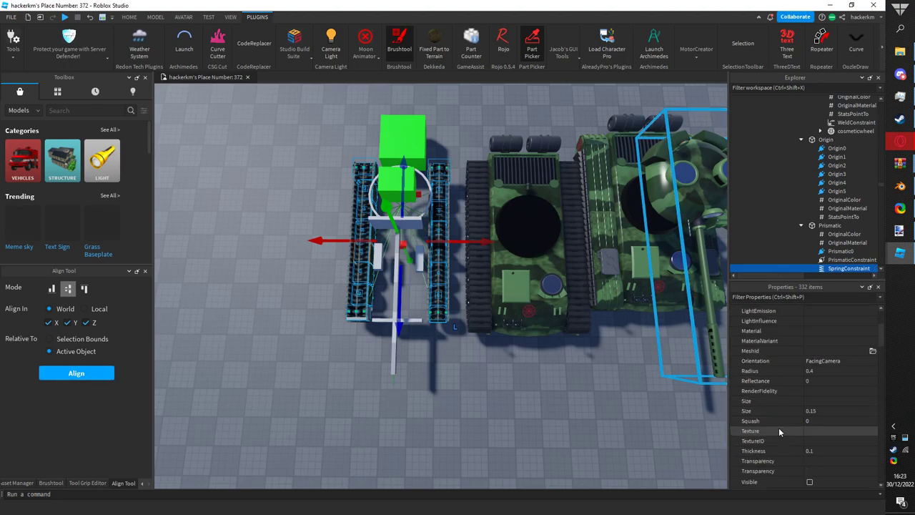
pyautogui.click(818, 430)
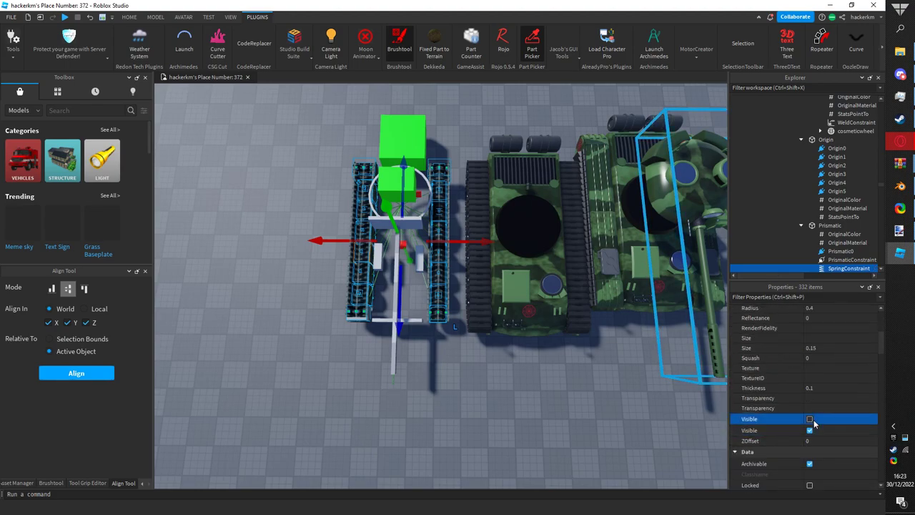
pyautogui.click(810, 420)
# - Examine the suspension constraints and attachments on the WIPtank's wheels and tracks up close, then clear the selection
pyautogui.scroll(5, 385, 293)
pyautogui.moveTo(390, 288); pyautogui.dragTo(388, 286, button='right')
pyautogui.scroll(2, 390, 286)
pyautogui.scroll(2, 389, 284)
pyautogui.scroll(2, 390, 284)
pyautogui.scroll(2, 390, 284)
pyautogui.scroll(-3, 768, 398)
pyautogui.scroll(-6, 768, 397)
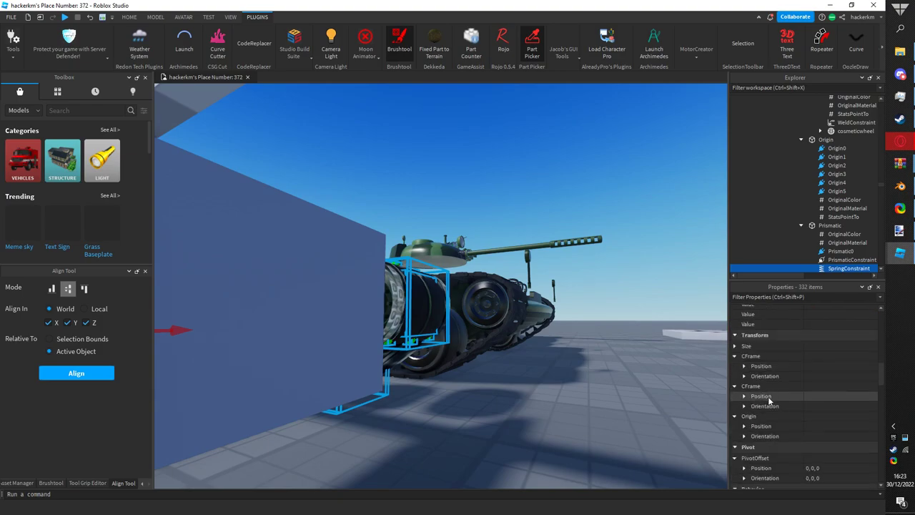
pyautogui.scroll(4, 760, 403)
pyautogui.moveTo(642, 420); pyautogui.dragTo(500, 390, button='right')
pyautogui.click(643, 420)
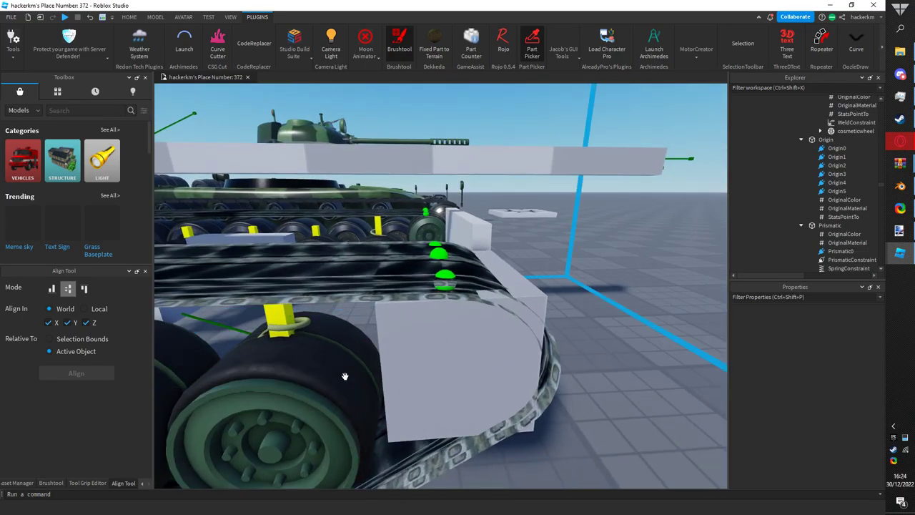
# - Examine the WIPtank's road wheels and drive sprocket, select its two sprocket cosmetic wheels together, and clear the selection
pyautogui.moveTo(513, 300); pyautogui.dragTo(511, 301, button='right')
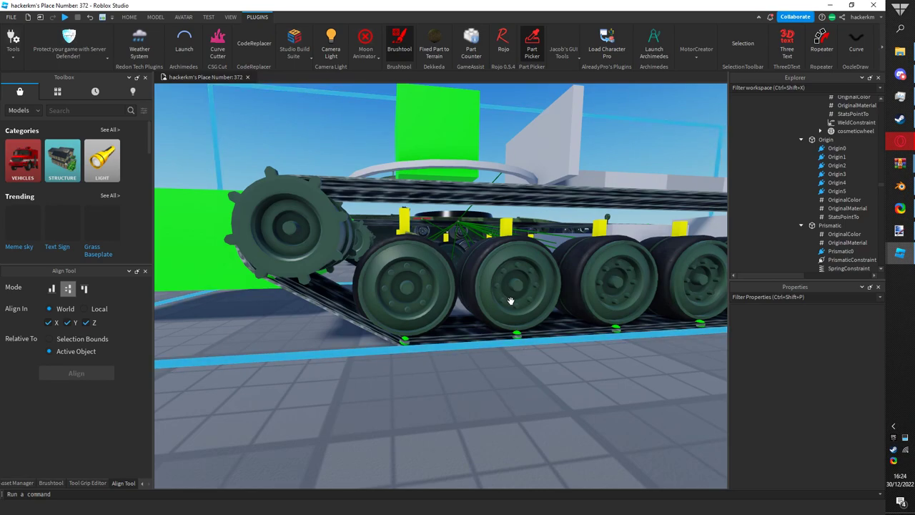
pyautogui.moveTo(437, 208); pyautogui.dragTo(437, 207, button='right')
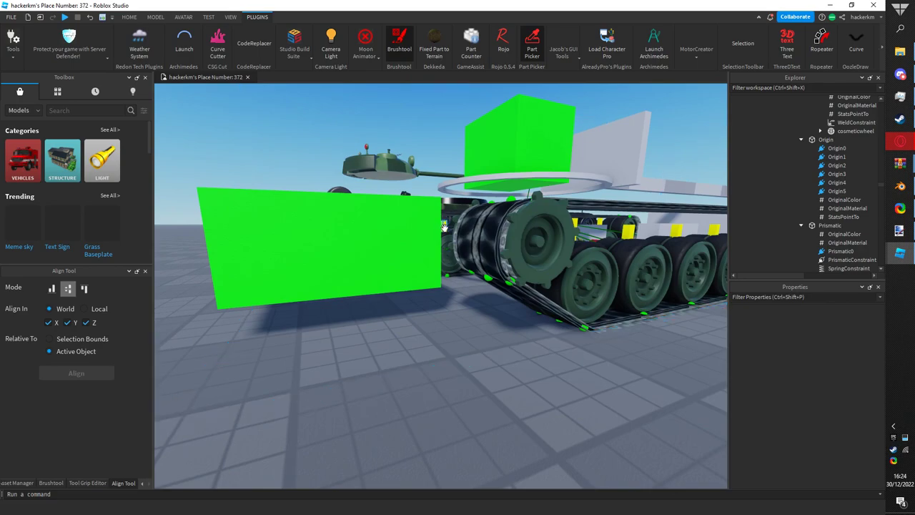
pyautogui.click(548, 231)
pyautogui.moveTo(547, 231); pyautogui.dragTo(549, 231, button='right')
pyautogui.scroll(-1, 825, 222)
pyautogui.moveTo(493, 197); pyautogui.dragTo(472, 191, button='right')
pyautogui.moveTo(387, 194); pyautogui.dragTo(431, 251, button='right')
pyautogui.keyDown('ctrl'); pyautogui.click(413, 205); pyautogui.keyUp('ctrl')
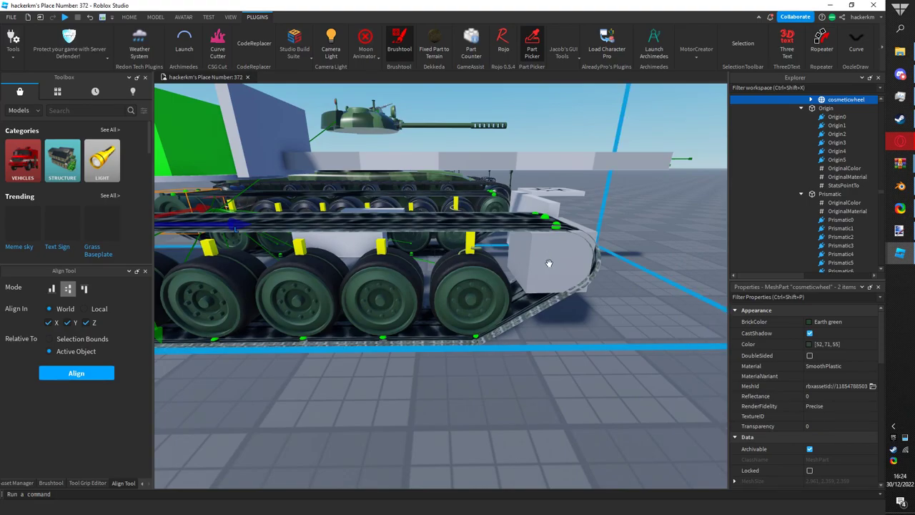
pyautogui.click(558, 329)
# - Try to shift the outer front track attachment Prismatic8 sideways with the Move tool
pyautogui.press('e')
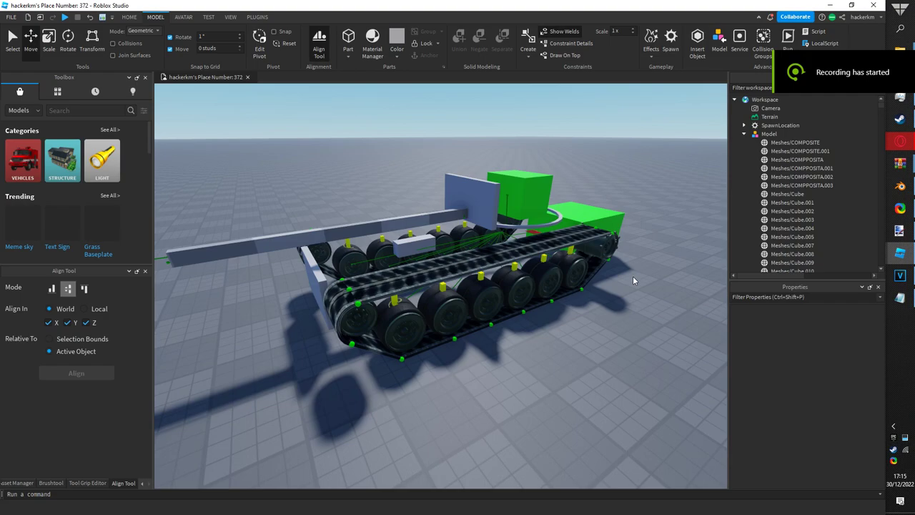
pyautogui.press('a')
pyautogui.moveTo(554, 289); pyautogui.dragTo(458, 250, button='right')
pyautogui.press('d')
pyautogui.click(334, 215)
pyautogui.moveTo(341, 217); pyautogui.dragTo(504, 244, button='right')
pyautogui.press('a')
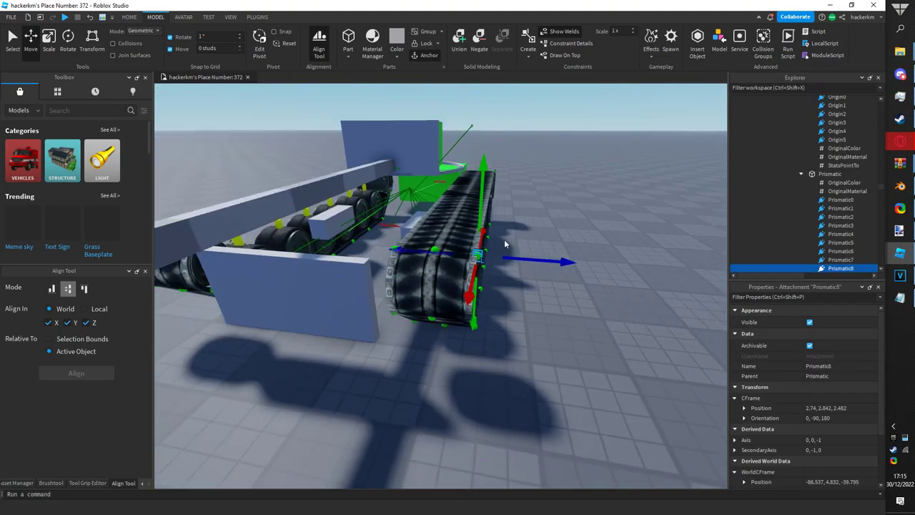
pyautogui.moveTo(538, 256); pyautogui.dragTo(514, 255)
pyautogui.click(578, 315)
# - Examine the constraints between the WIPtank's tracks and the attachments around its front idler wheel up close
pyautogui.press('a')
pyautogui.press('s')
pyautogui.press('w')
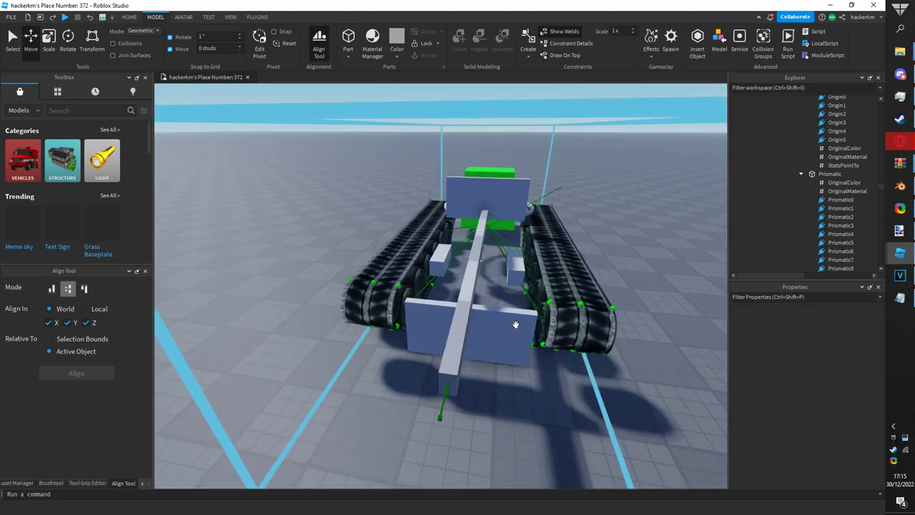
pyautogui.scroll(10, 516, 325)
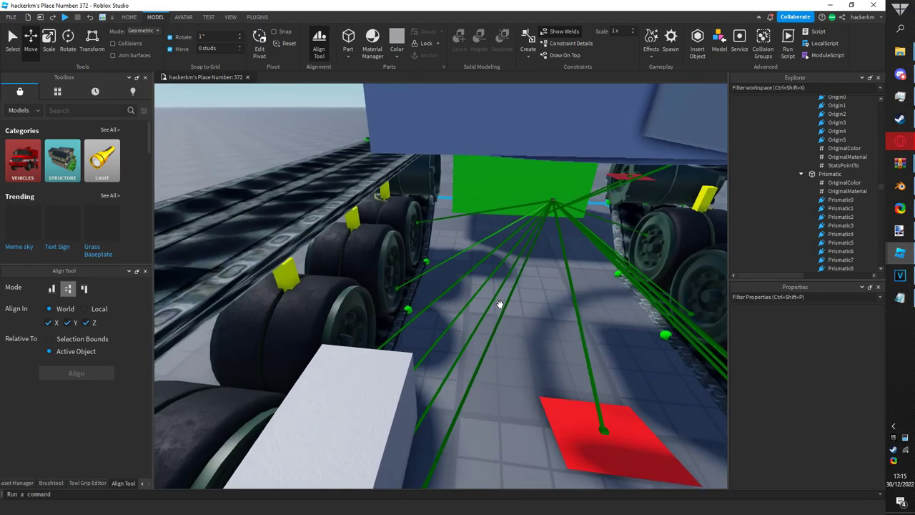
pyautogui.scroll(-12, 500, 305)
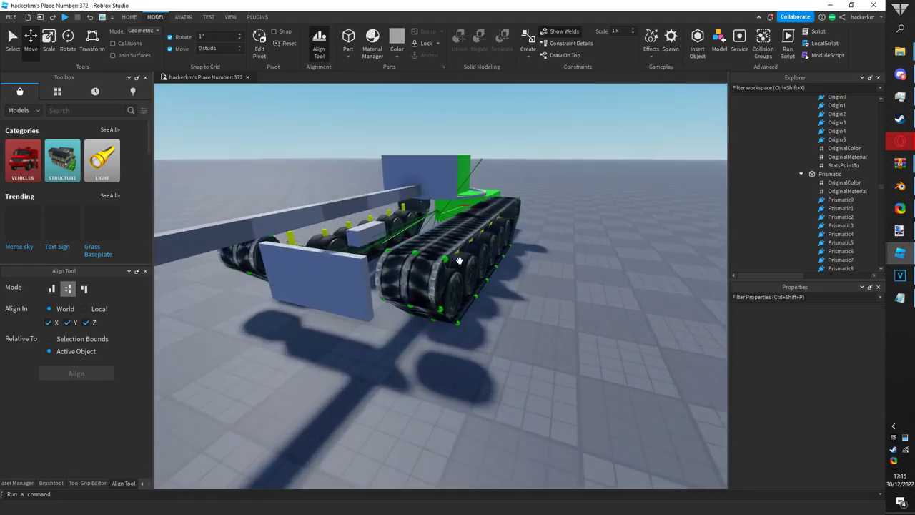
pyautogui.moveTo(466, 273); pyautogui.dragTo(418, 273, button='right')
pyautogui.press('w')
pyautogui.press('d')
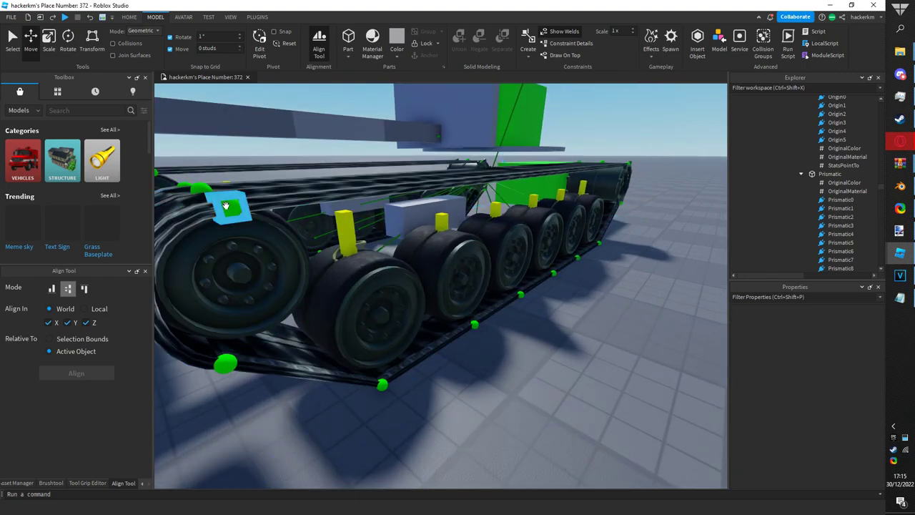
pyautogui.moveTo(226, 206); pyautogui.dragTo(193, 222, button='right')
pyautogui.press('d')
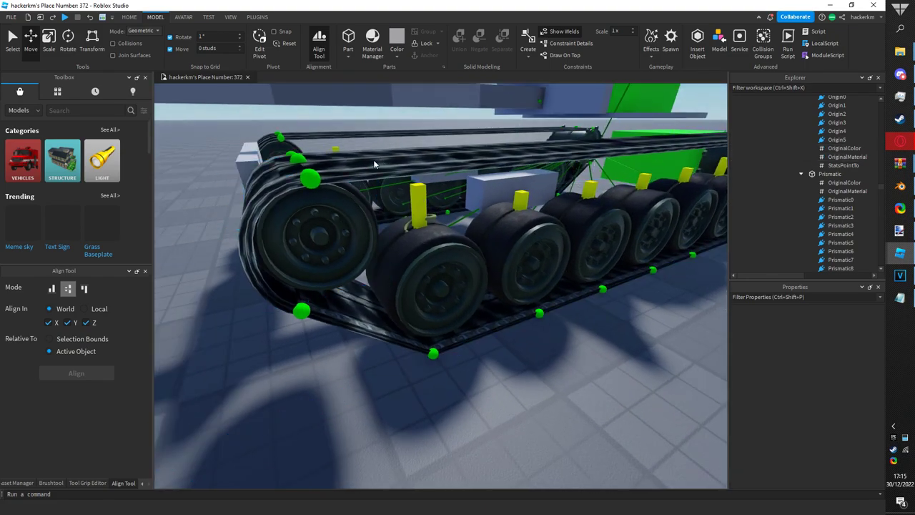
# - Try to move the upper front track attachments Prismatic6 through Prismatic9 upward together, and undo the last move
pyautogui.click(308, 179)
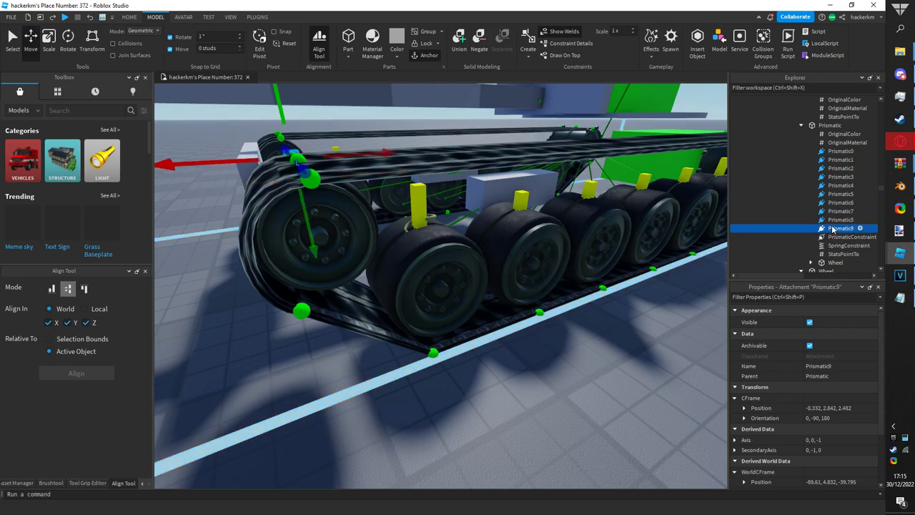
pyautogui.keyDown('shift'); pyautogui.click(836, 202); pyautogui.keyUp('shift')
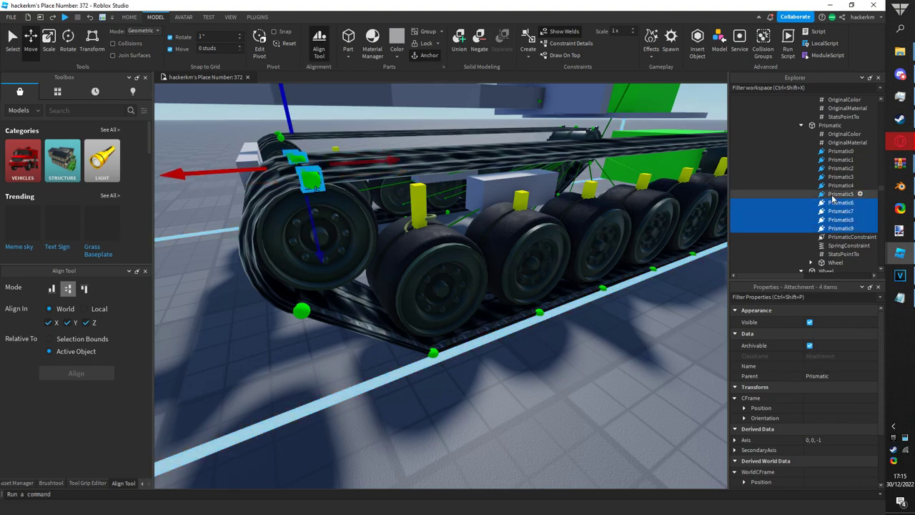
pyautogui.moveTo(493, 161); pyautogui.dragTo(443, 146, button='right')
pyautogui.press('d')
pyautogui.moveTo(455, 135); pyautogui.dragTo(467, 72)
pyautogui.rightClick(467, 71)
pyautogui.click(447, 115)
pyautogui.press('s')
pyautogui.moveTo(437, 129); pyautogui.dragTo(437, 104, button='right')
pyautogui.moveTo(428, 226); pyautogui.dragTo(434, 186)
pyautogui.click(440, 179)
pyautogui.hotkey('ctrl', 'z')
# - Try to move the front attachments Prismatic1 through Prismatic5 together, and undo the move
pyautogui.click(836, 194)
pyautogui.keyDown('shift'); pyautogui.click(840, 159); pyautogui.keyUp('shift')
pyautogui.moveTo(521, 247); pyautogui.dragTo(520, 247, button='right')
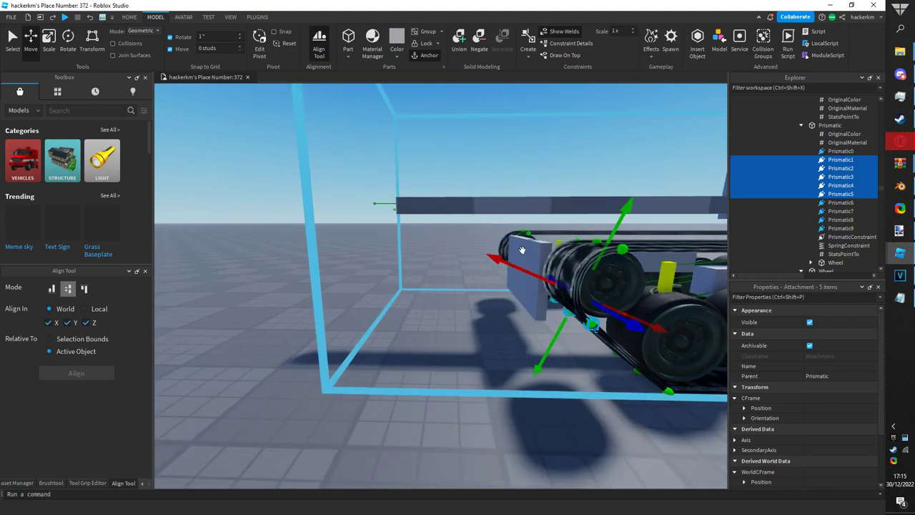
pyautogui.moveTo(608, 239); pyautogui.dragTo(582, 288)
pyautogui.hotkey('ctrl', 'z')
# - Try to move the Prismatic0 attachment at the first road wheel's spring, and undo the move
pyautogui.click(835, 152)
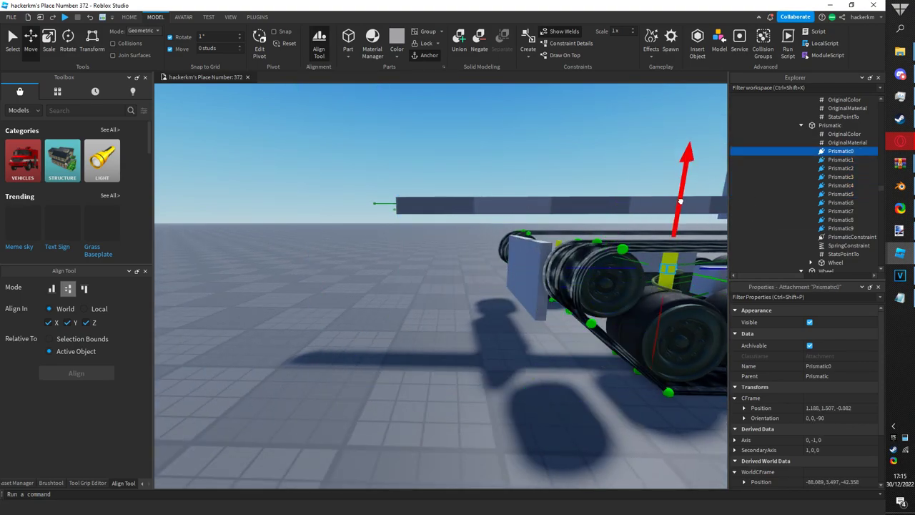
pyautogui.moveTo(666, 193); pyautogui.dragTo(642, 168)
pyautogui.hotkey('ctrl', 'z')
# - Try to shift the front attachments Prismatic1 through Prismatic9 as one group, undo the move, and clear the selection
pyautogui.click(844, 229)
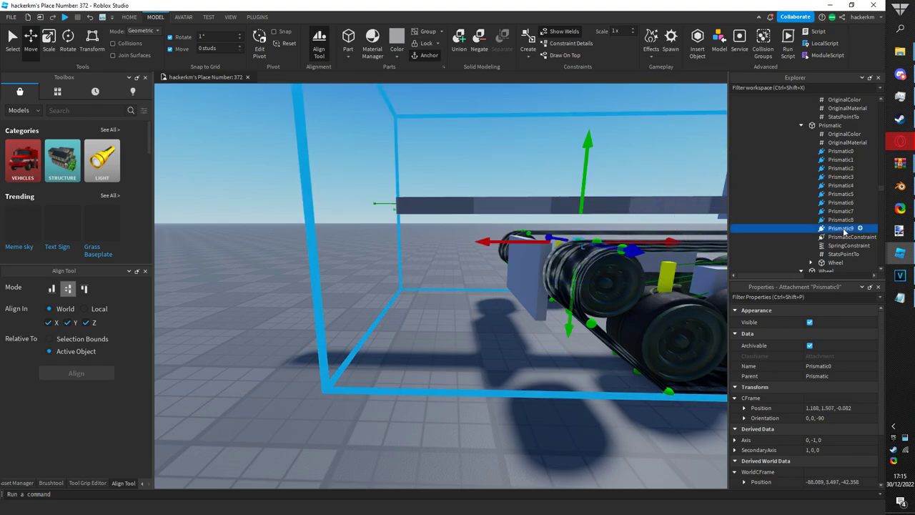
pyautogui.keyDown('shift'); pyautogui.click(831, 161); pyautogui.keyUp('shift')
pyautogui.moveTo(568, 236); pyautogui.dragTo(536, 243, button='right')
pyautogui.press('d')
pyautogui.moveTo(453, 245); pyautogui.dragTo(409, 244)
pyautogui.hotkey('ctrl', 'z')
pyautogui.click(476, 262)
# - Inspect Set1's cosmetic wheels, select the front idler's cosmeticwheel together with the Wheel nested in Prismatic, and clear the selection
pyautogui.moveTo(477, 262); pyautogui.dragTo(477, 263, button='right')
pyautogui.scroll(2, 822, 163)
pyautogui.click(832, 141)
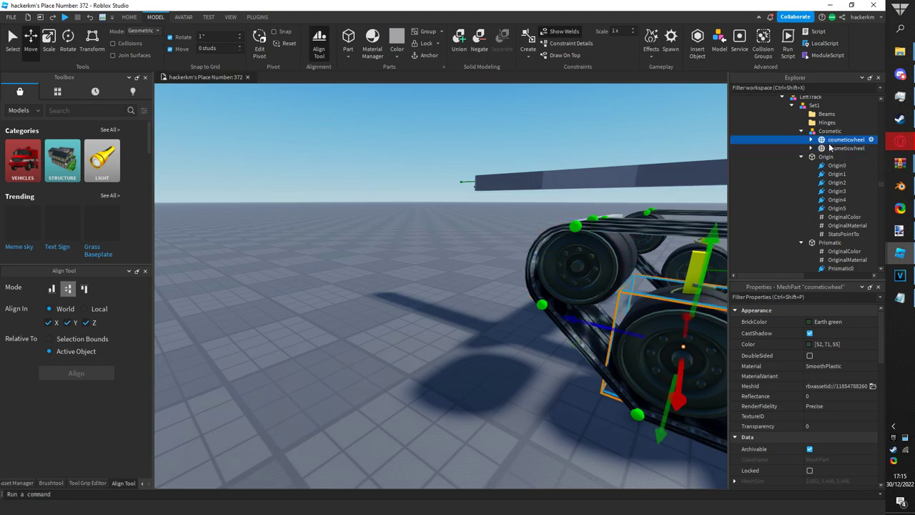
pyautogui.click(848, 149)
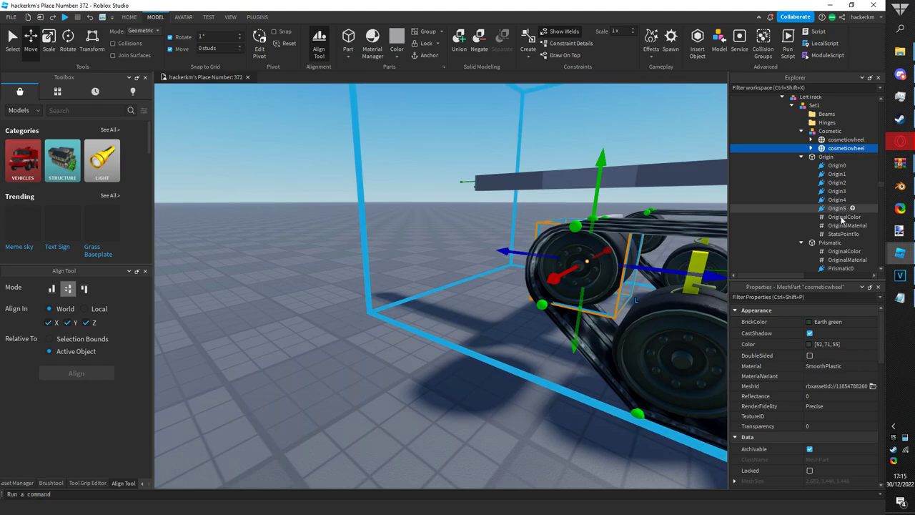
pyautogui.scroll(-3, 801, 171)
pyautogui.click(801, 171)
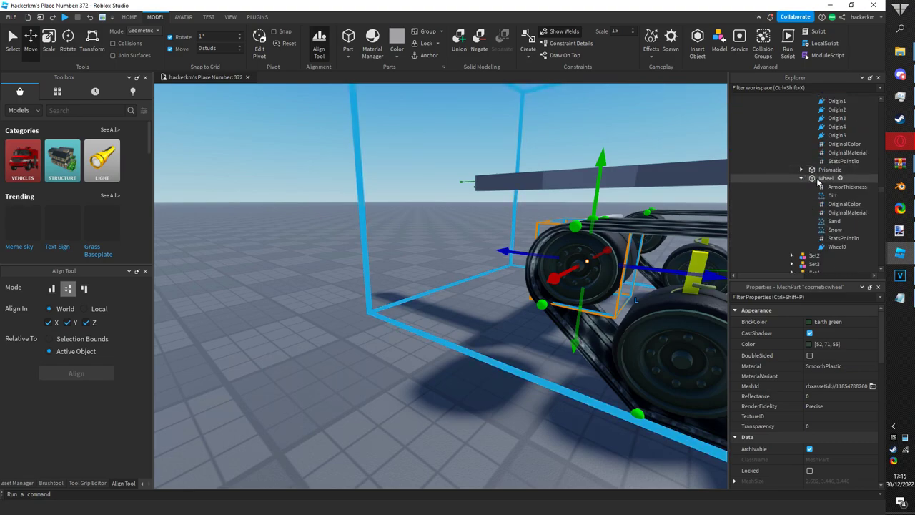
pyautogui.keyDown('ctrl'); pyautogui.click(826, 178); pyautogui.keyUp('ctrl')
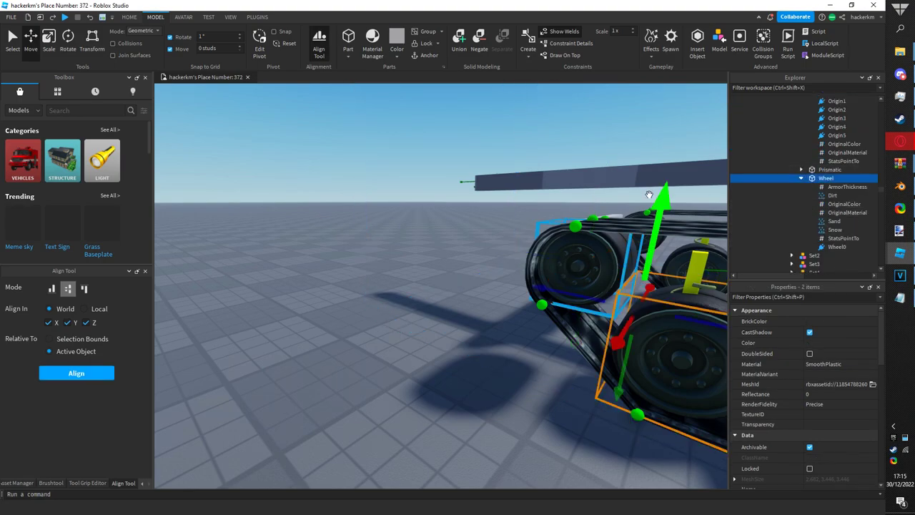
pyautogui.keyDown('ctrl'); pyautogui.click(821, 180); pyautogui.keyUp('ctrl')
pyautogui.click(801, 170)
pyautogui.scroll(-3, 828, 211)
pyautogui.keyDown('ctrl'); pyautogui.click(836, 233); pyautogui.keyUp('ctrl')
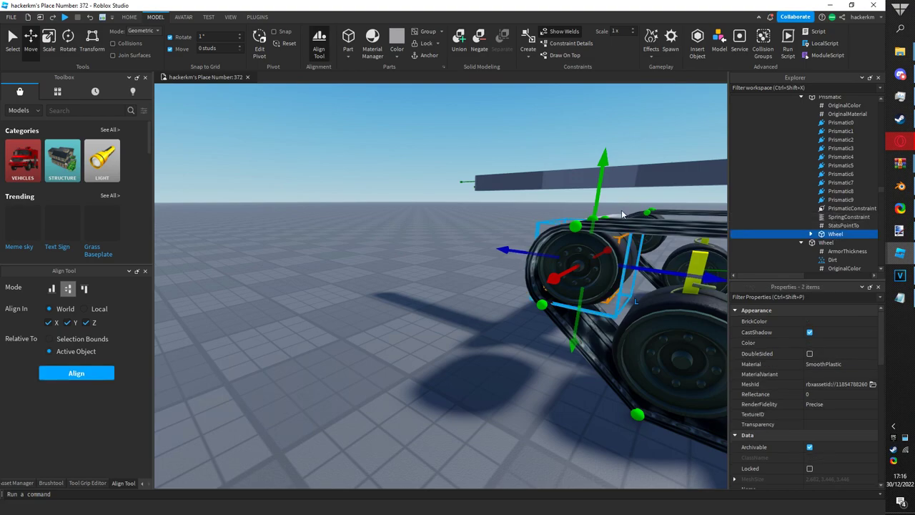
pyautogui.click(544, 252)
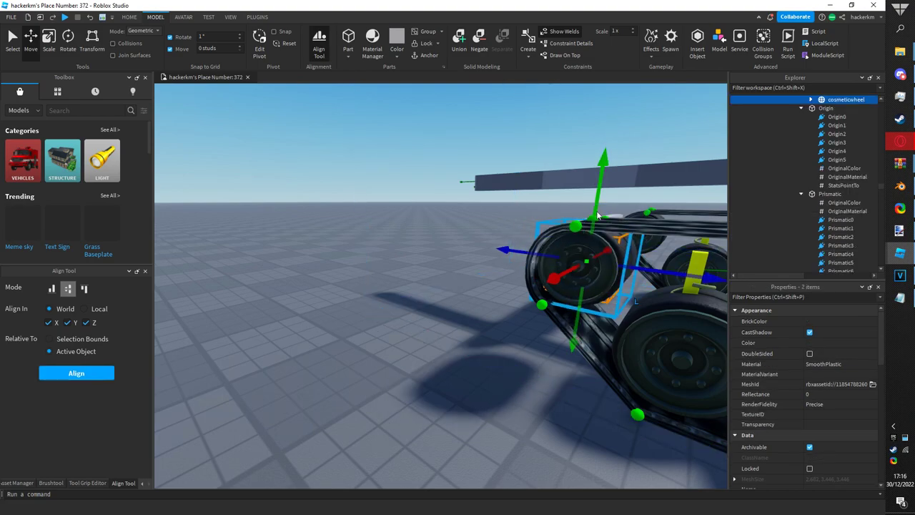
pyautogui.click(432, 304)
# - Inspect the ground-level attachments along the track and select Origin5 below the rear road wheel
pyautogui.scroll(-5, 432, 304)
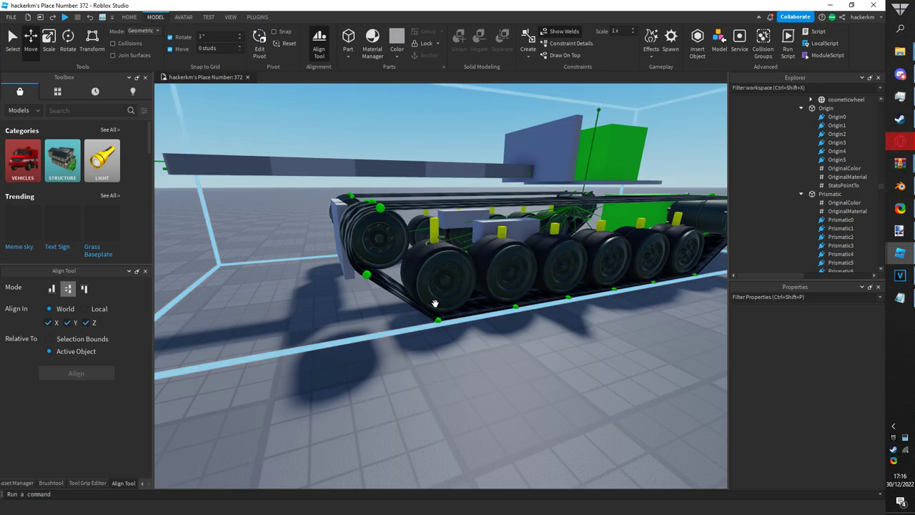
pyautogui.scroll(-5, 435, 303)
pyautogui.scroll(10, 435, 303)
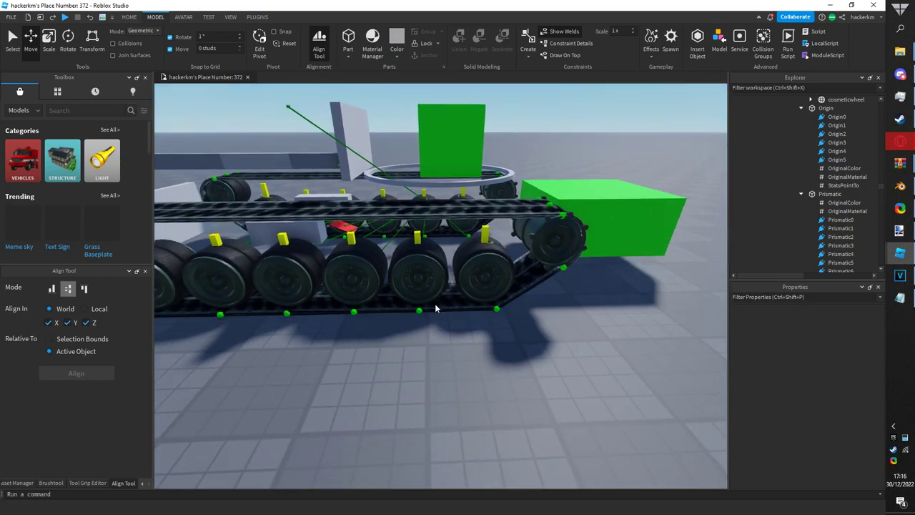
pyautogui.scroll(10, 435, 305)
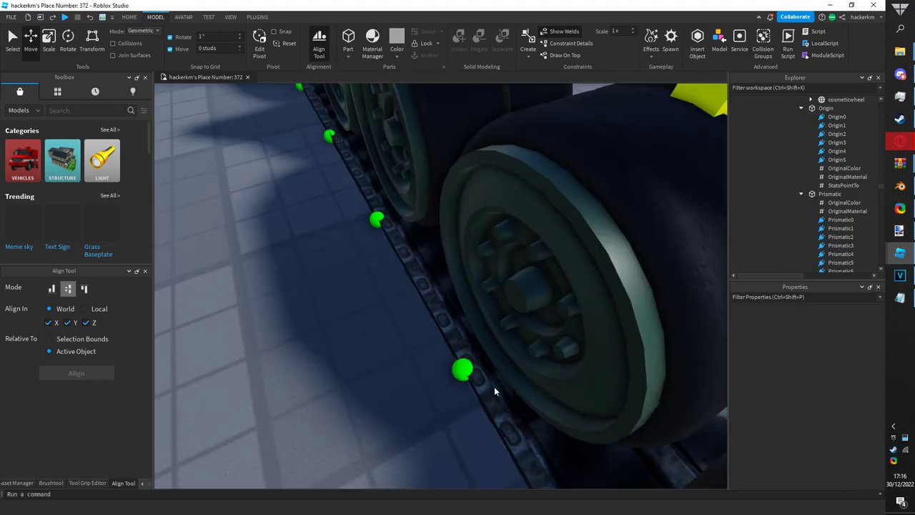
pyautogui.click(462, 369)
pyautogui.moveTo(461, 369); pyautogui.dragTo(390, 394)
pyautogui.scroll(-5, 409, 321)
pyautogui.moveTo(391, 394); pyautogui.dragTo(456, 258, button='right')
pyautogui.scroll(5, 451, 275)
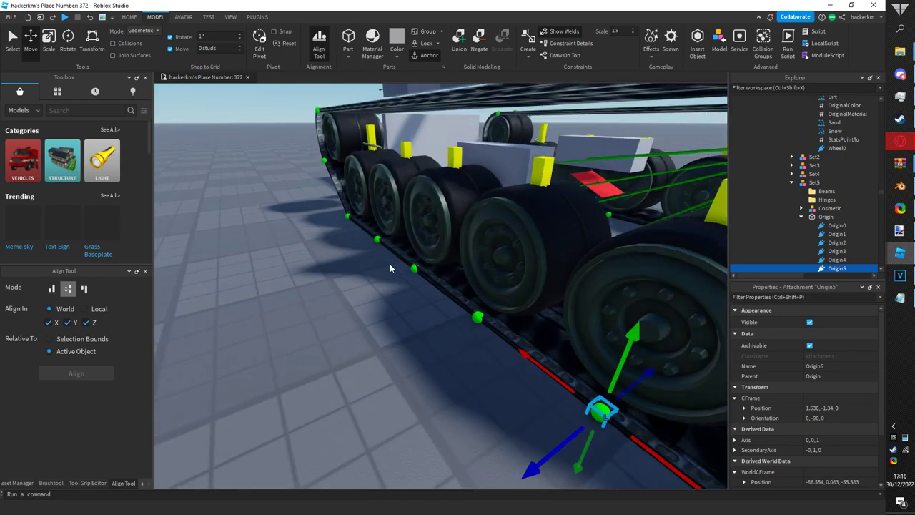
# - Select the attachments on top of the track's rear end, Prismatic6 through Prismatic9, and view the rear sprocket area
pyautogui.moveTo(520, 359); pyautogui.dragTo(498, 312, button='right')
pyautogui.scroll(-5, 537, 198)
pyautogui.scroll(3, 537, 297)
pyautogui.moveTo(576, 286); pyautogui.dragTo(544, 389, button='right')
pyautogui.click(555, 269)
pyautogui.click(556, 265)
pyautogui.scroll(-4, 555, 266)
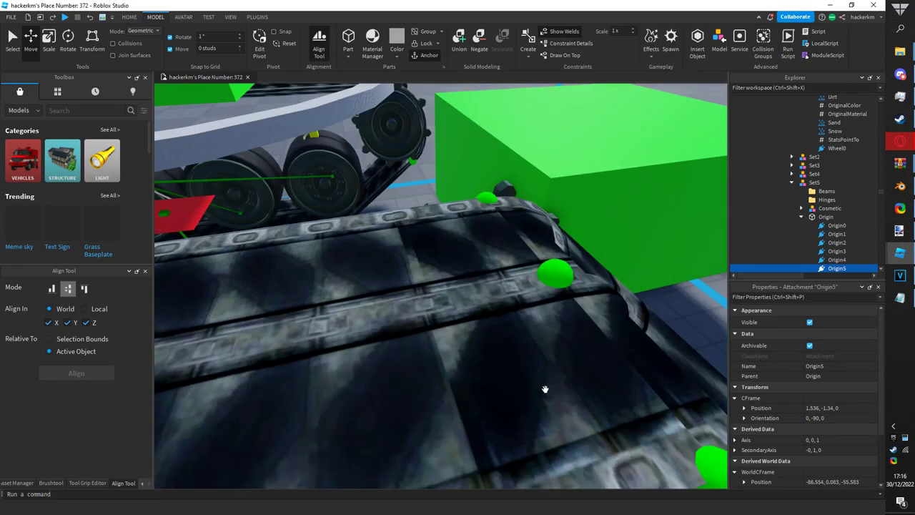
pyautogui.scroll(-3, 783, 216)
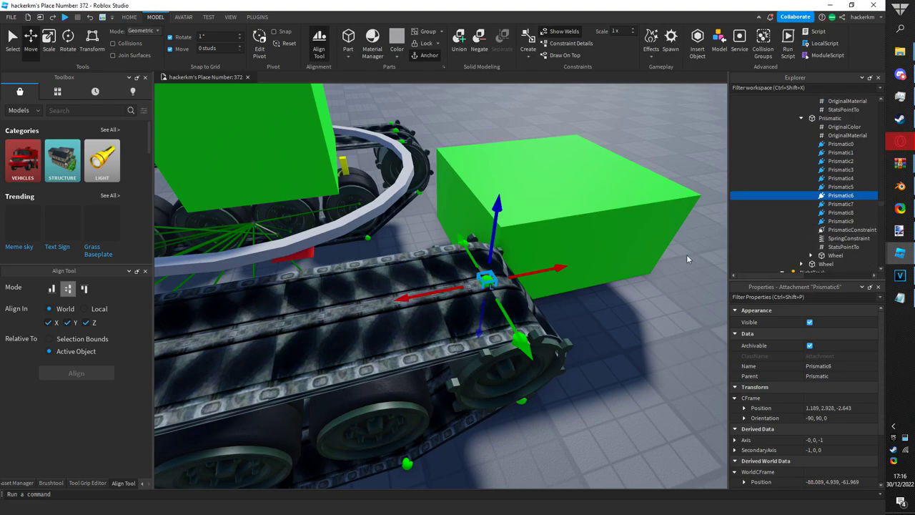
pyautogui.keyDown('shift'); pyautogui.click(807, 220); pyautogui.keyUp('shift')
pyautogui.press('f')
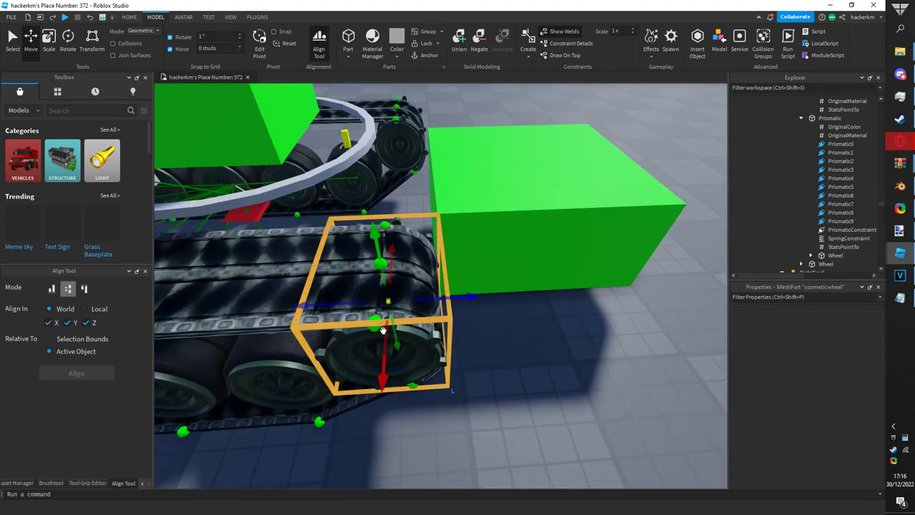
# - Inspect the rear attachments Prismatic8 and Prismatic9, try to shift Prismatic9 rearward, undo the move, and clear the selection
pyautogui.click(374, 322)
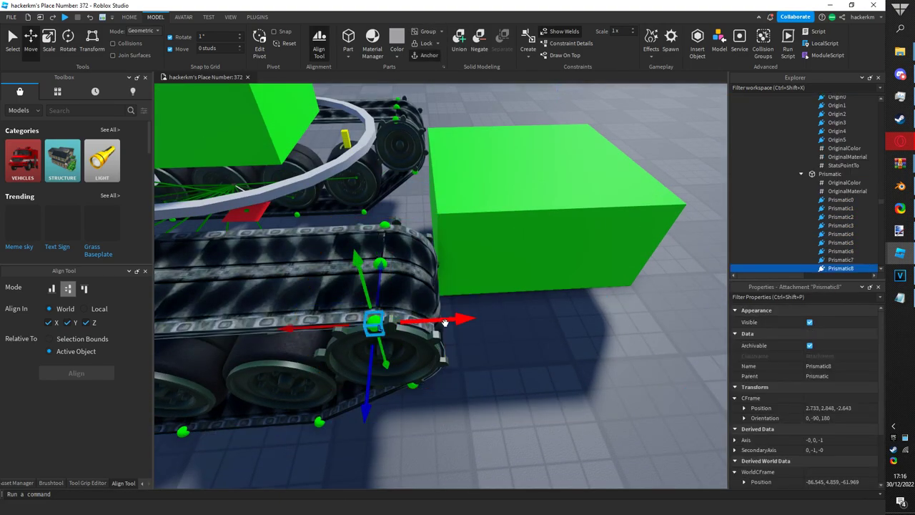
pyautogui.click(384, 225)
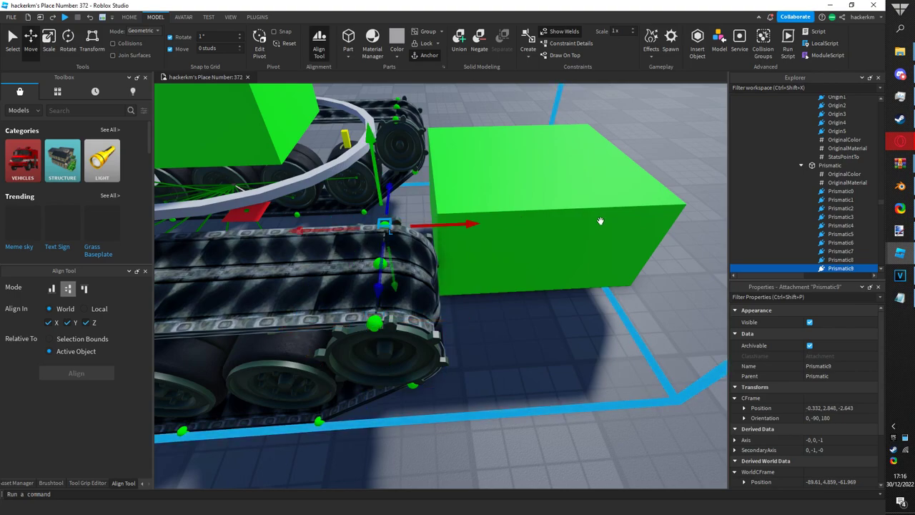
pyautogui.scroll(-1, 840, 225)
pyautogui.moveTo(581, 276); pyautogui.dragTo(525, 259, button='right')
pyautogui.moveTo(411, 228); pyautogui.dragTo(444, 224)
pyautogui.hotkey('ctrl', 'z')
pyautogui.press('a')
pyautogui.moveTo(444, 224); pyautogui.dragTo(438, 239, button='right')
pyautogui.click(438, 239)
pyautogui.press('s')
pyautogui.press('a')
pyautogui.moveTo(386, 335); pyautogui.dragTo(388, 339, button='right')
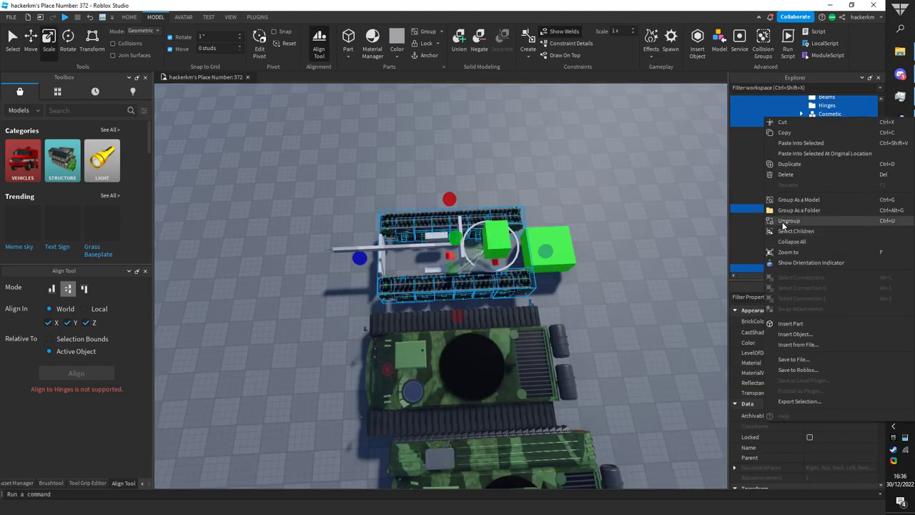
# - Turn off the Visible property for the constraints and attachments in the selected track parts and clear the selection
pyautogui.click(763, 270)
pyautogui.scroll(-4, 812, 422)
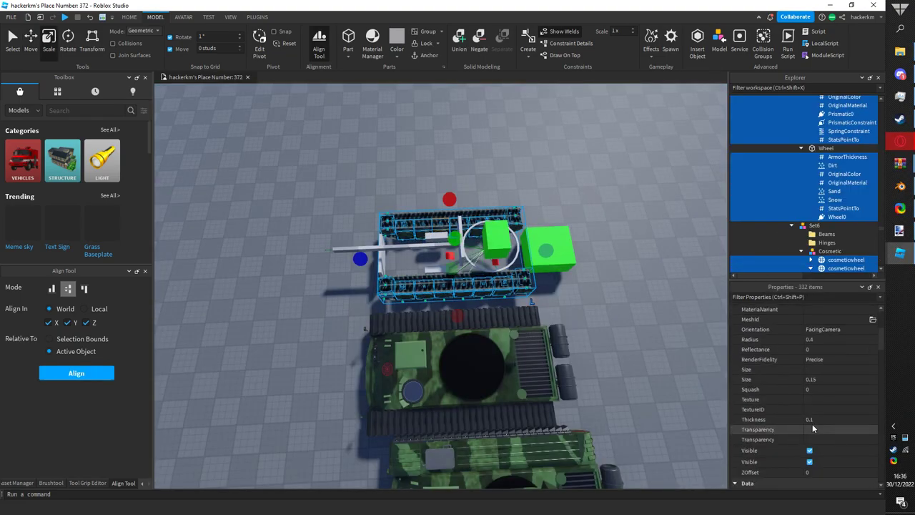
pyautogui.click(810, 462)
pyautogui.click(676, 358)
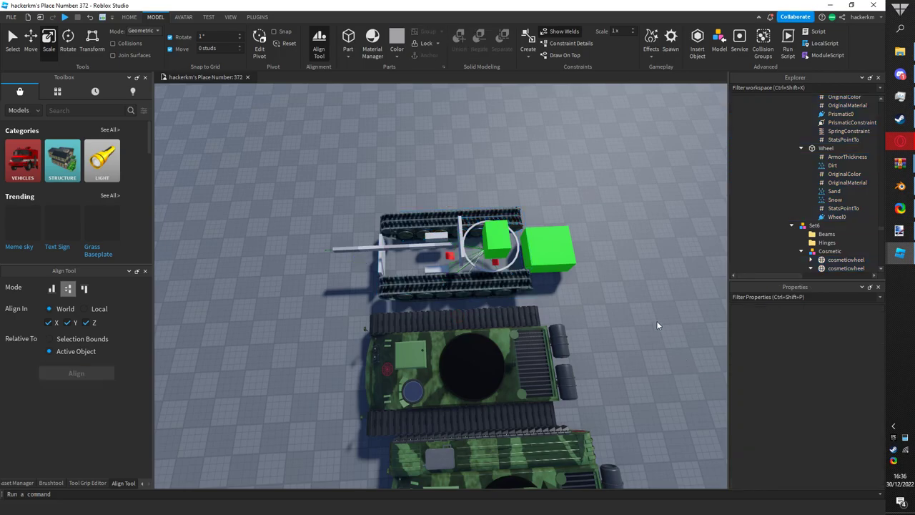
# - View the WIPtank's tracks beside the reference tank, select the whole WIPtank model, and clear the selection
pyautogui.scroll(6, 583, 218)
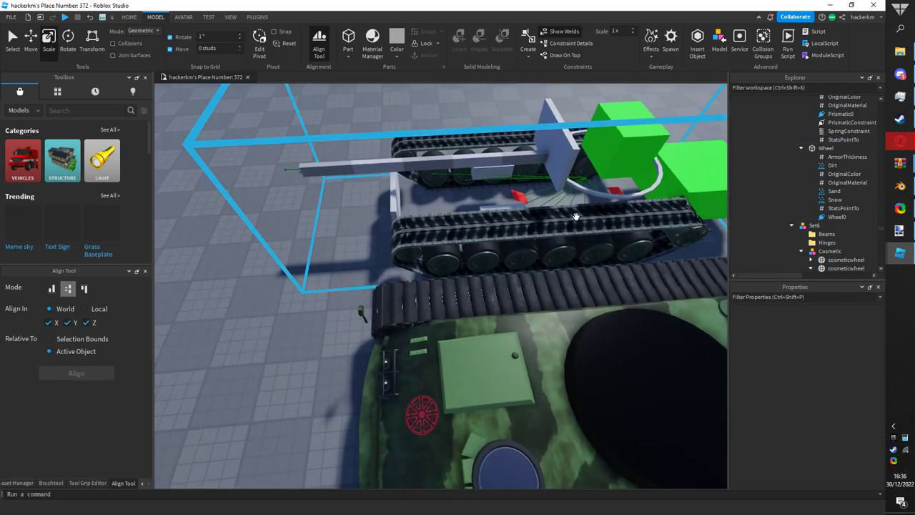
pyautogui.click(576, 216)
pyautogui.moveTo(577, 216); pyautogui.dragTo(529, 227, button='right')
pyautogui.click(342, 377)
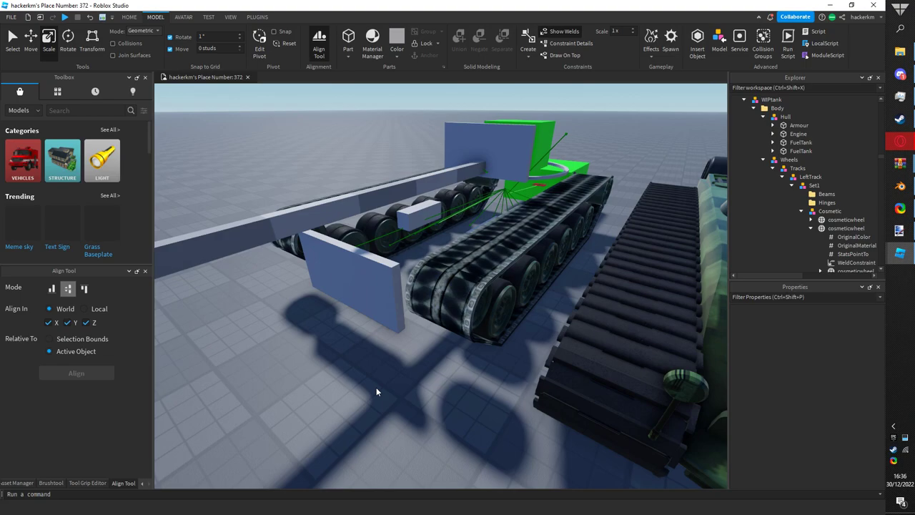
pyautogui.click(422, 318)
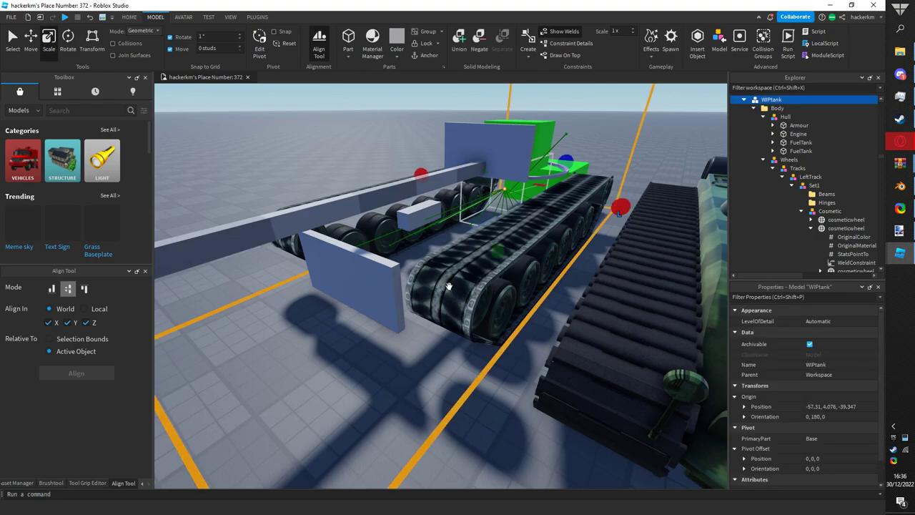
pyautogui.click(441, 381)
# - Switch to the open Tanks Tanks Tanks place in Roblox Studio
pyautogui.moveTo(900, 253)
pyautogui.moveTo(843, 193)
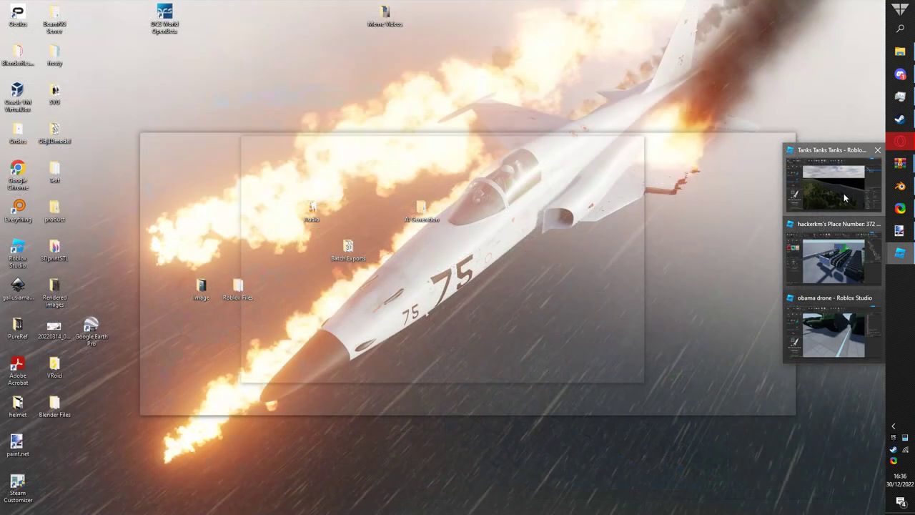